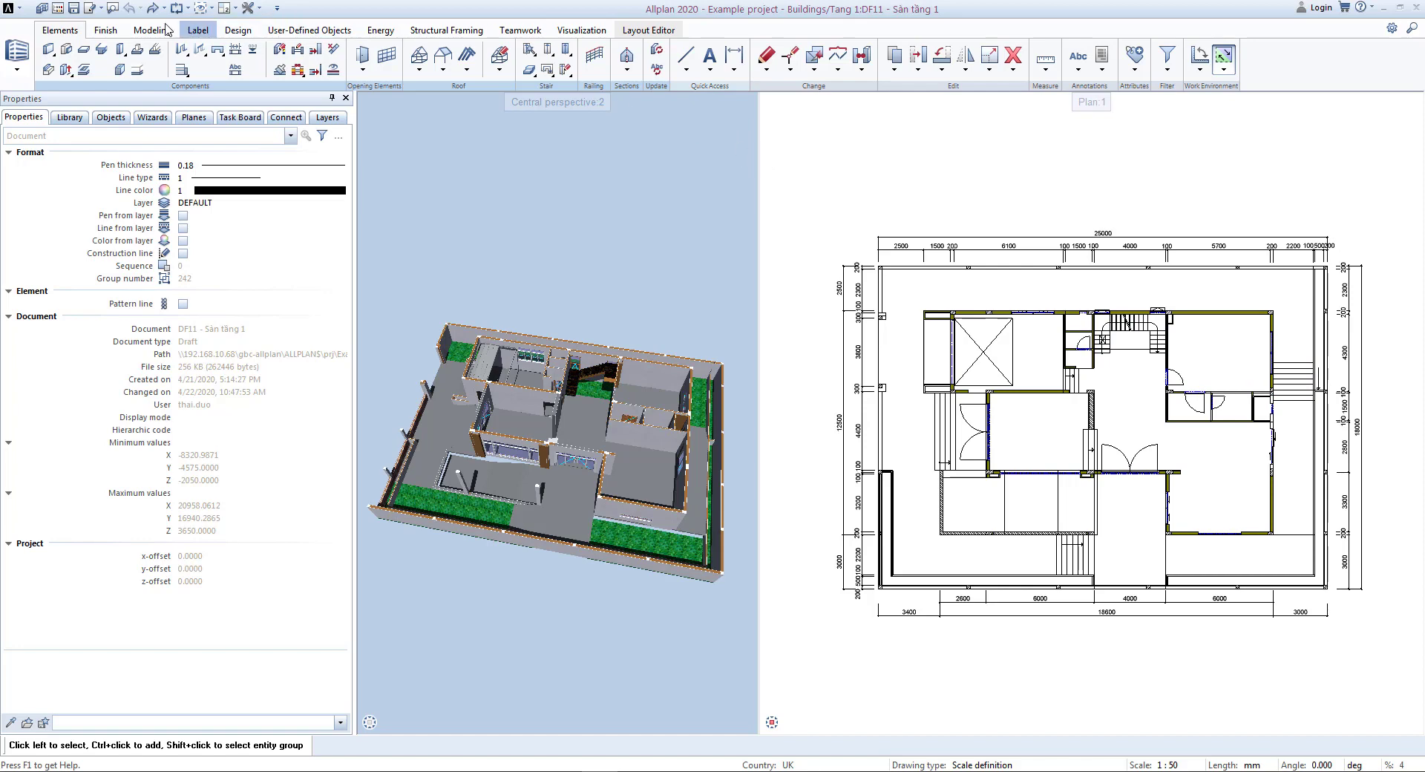
# - Start the Room tool, open its properties and display the finish settings
pyautogui.click(106, 31)
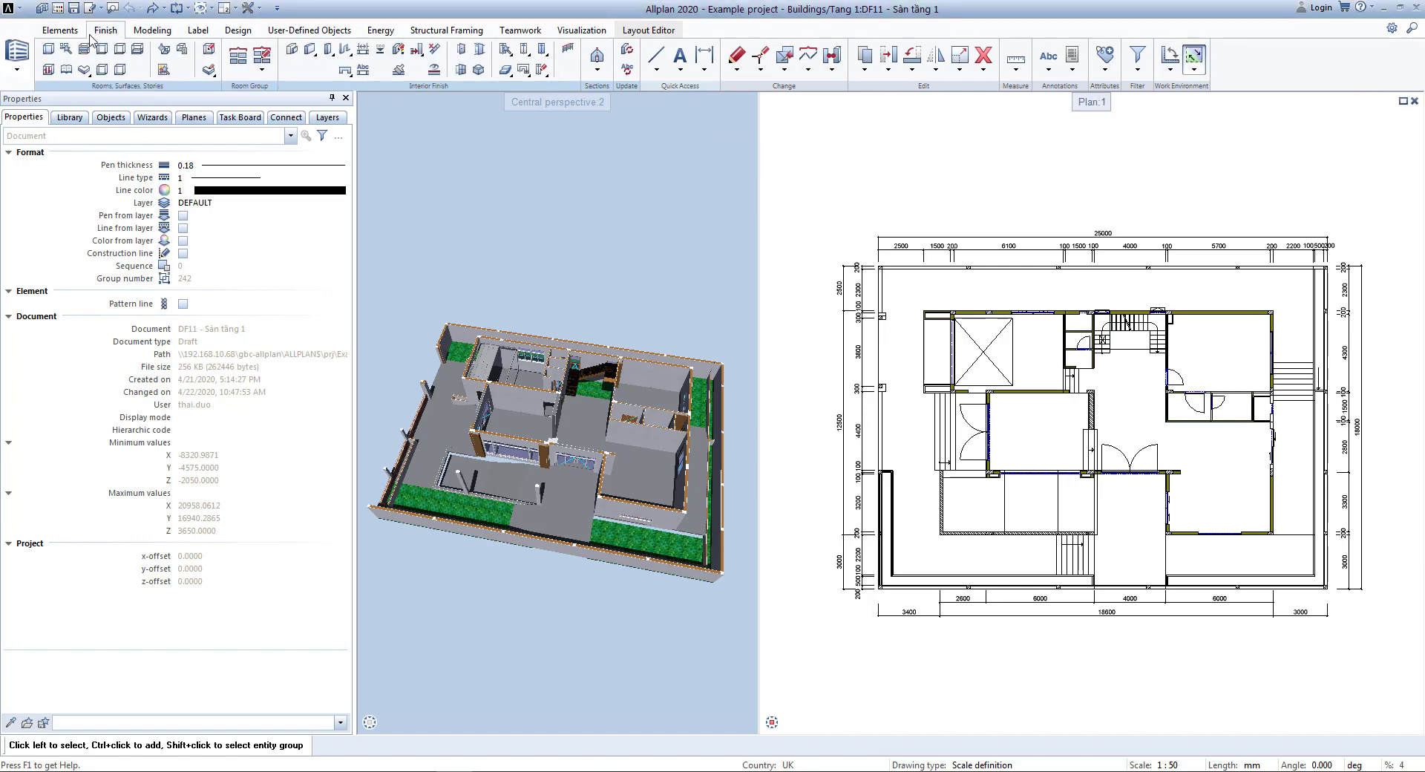
pyautogui.click(49, 49)
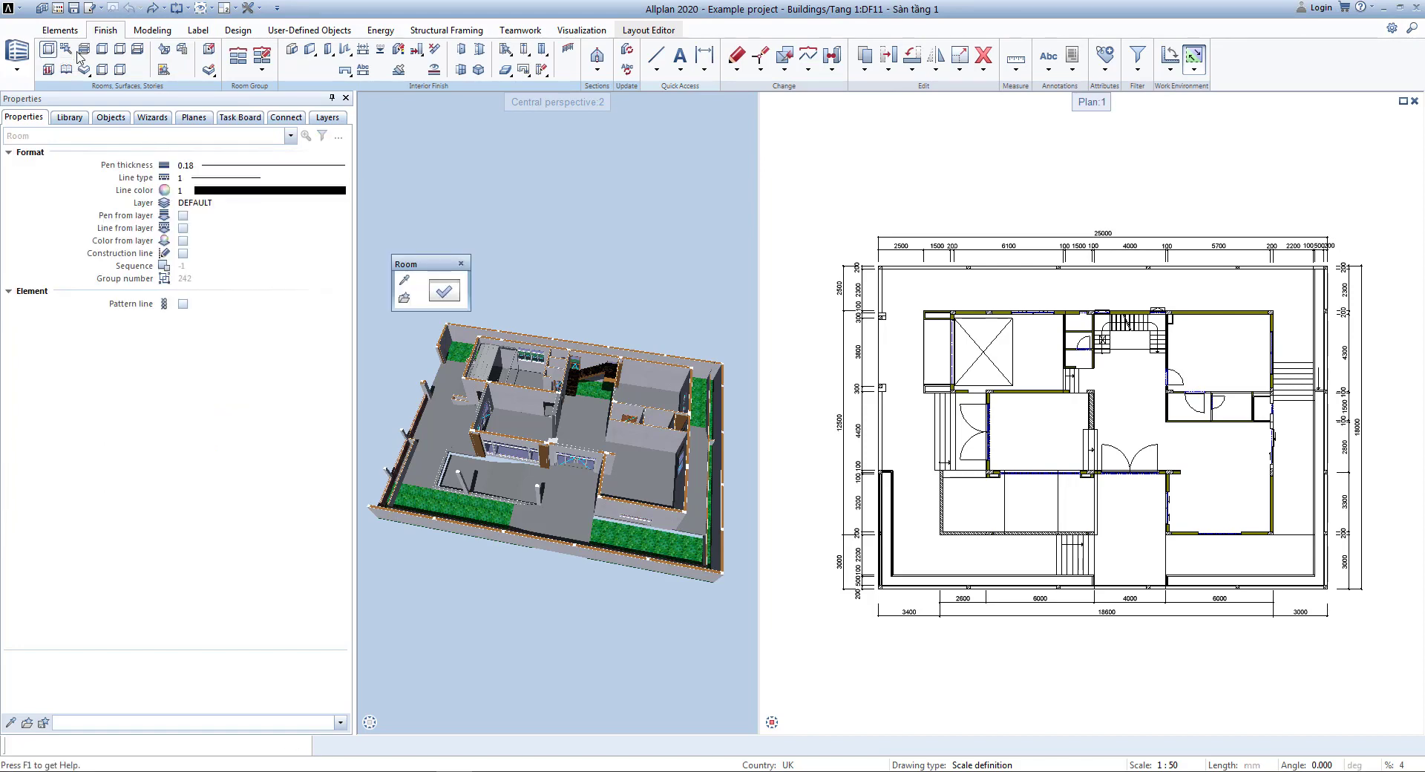
pyautogui.click(445, 291)
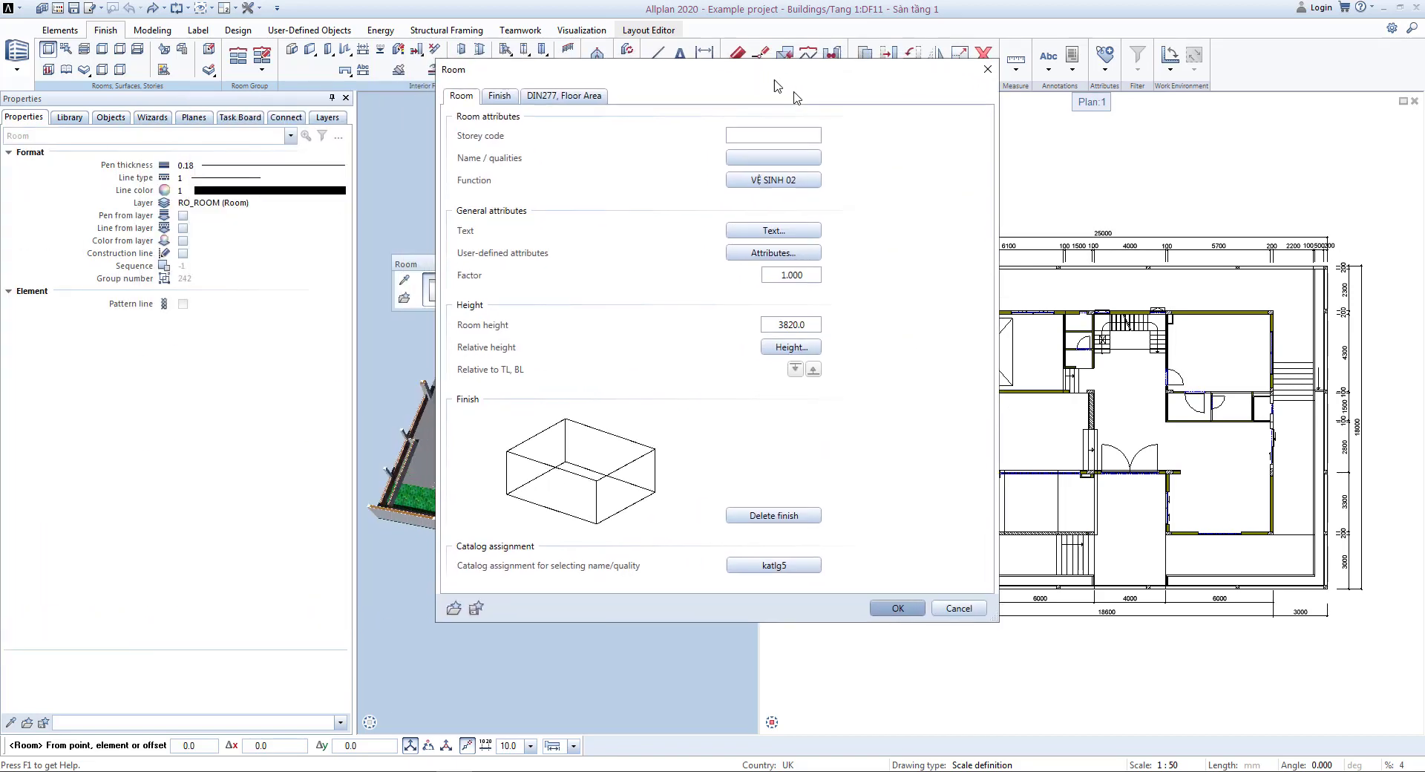
pyautogui.click(548, 133)
pyautogui.click(512, 133)
pyautogui.click(548, 132)
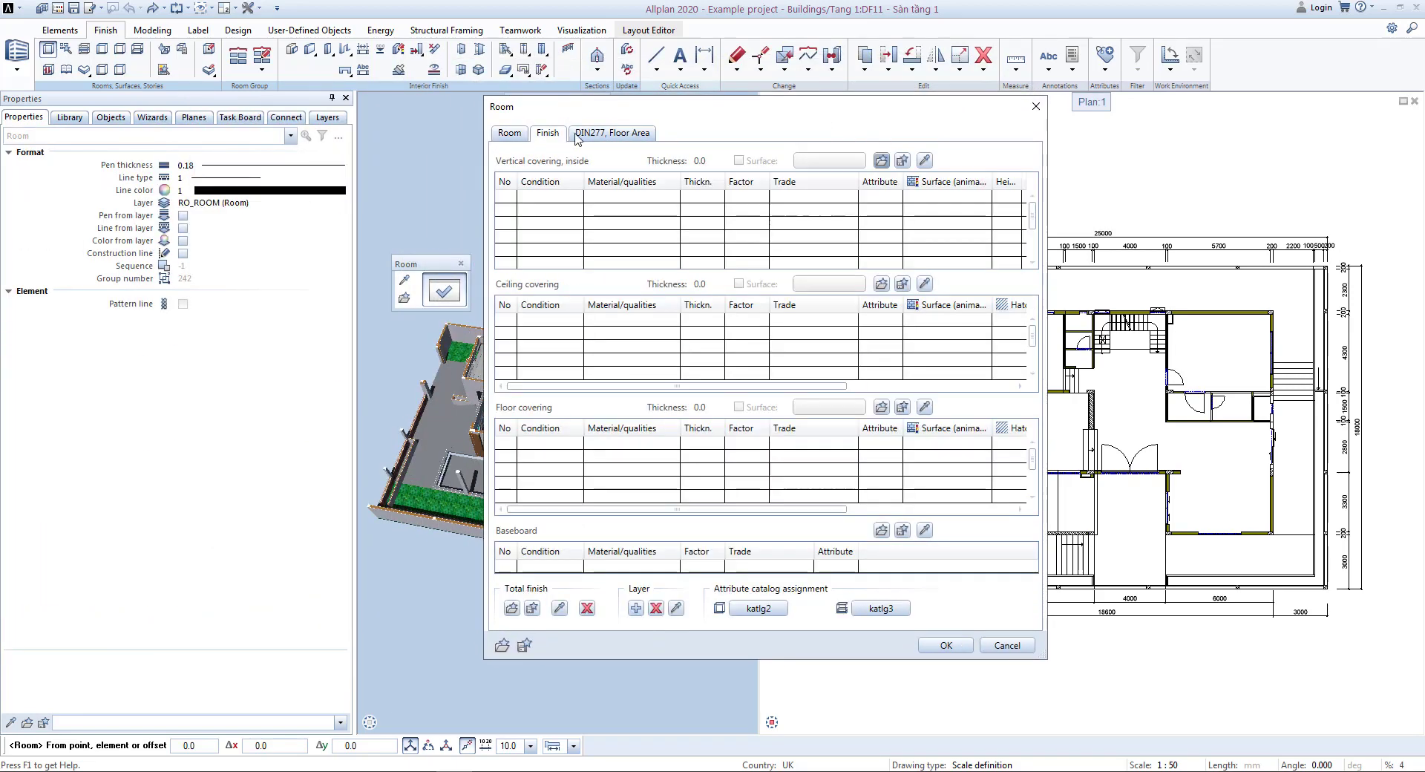
# - Set the DIN277 room enclosure to R for the 1st upper floor and the occupancy type to USA (usage area)
pyautogui.click(642, 133)
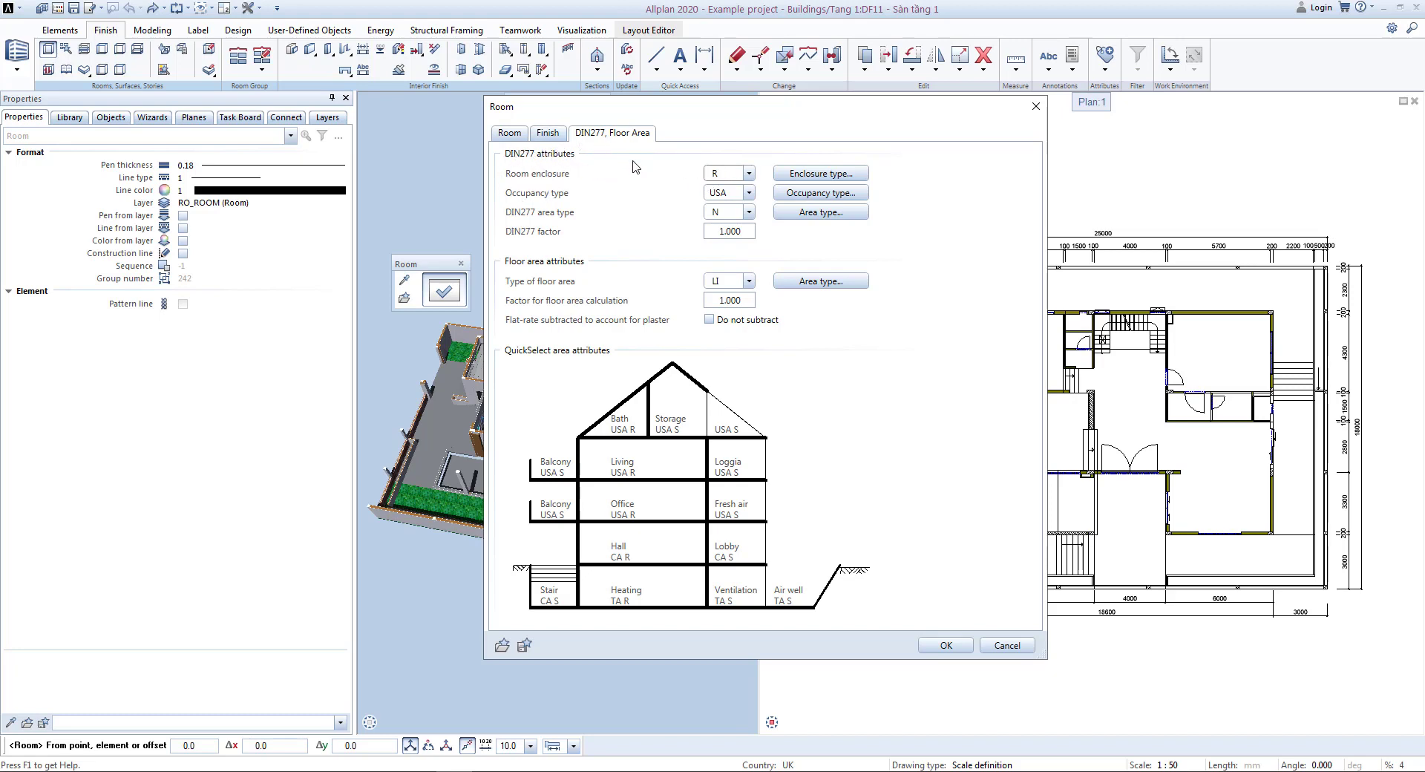
pyautogui.click(844, 174)
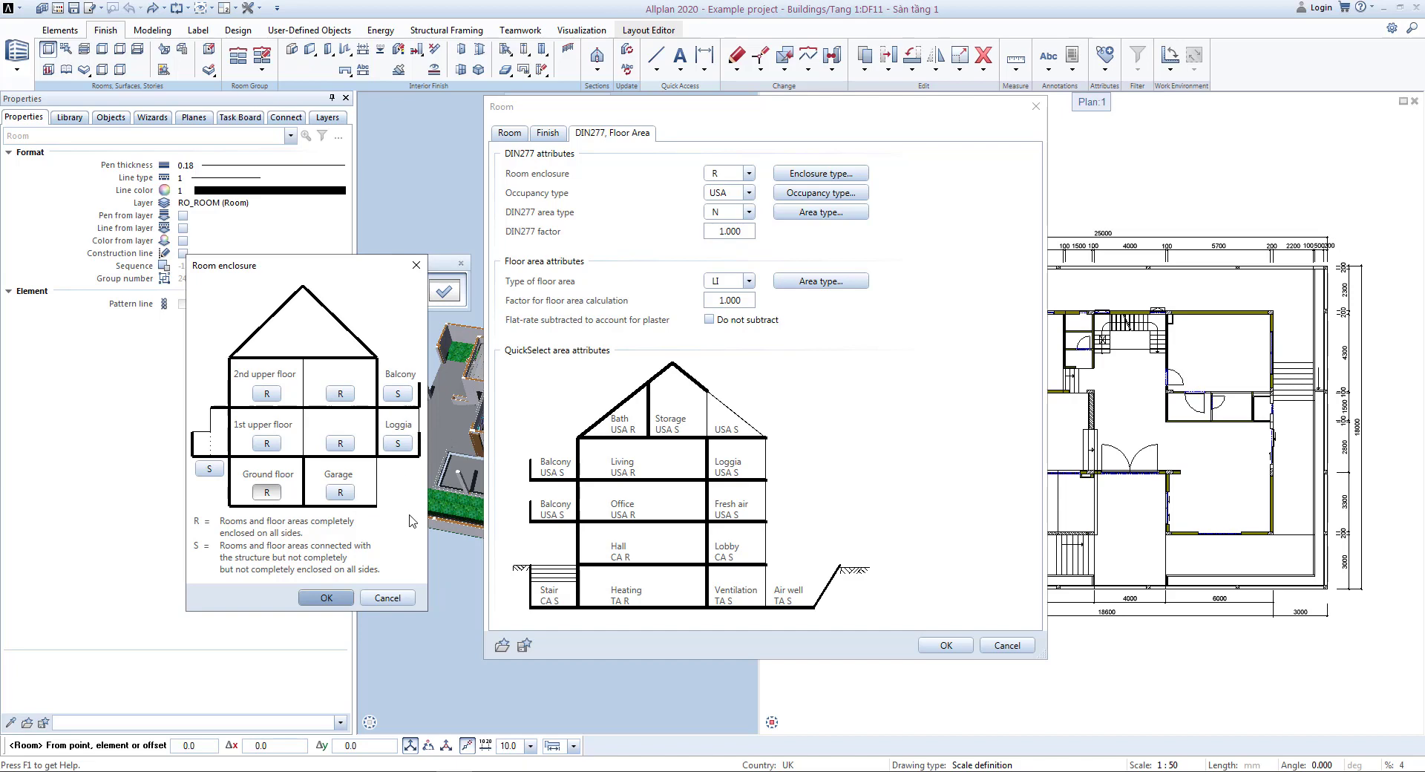
pyautogui.click(267, 443)
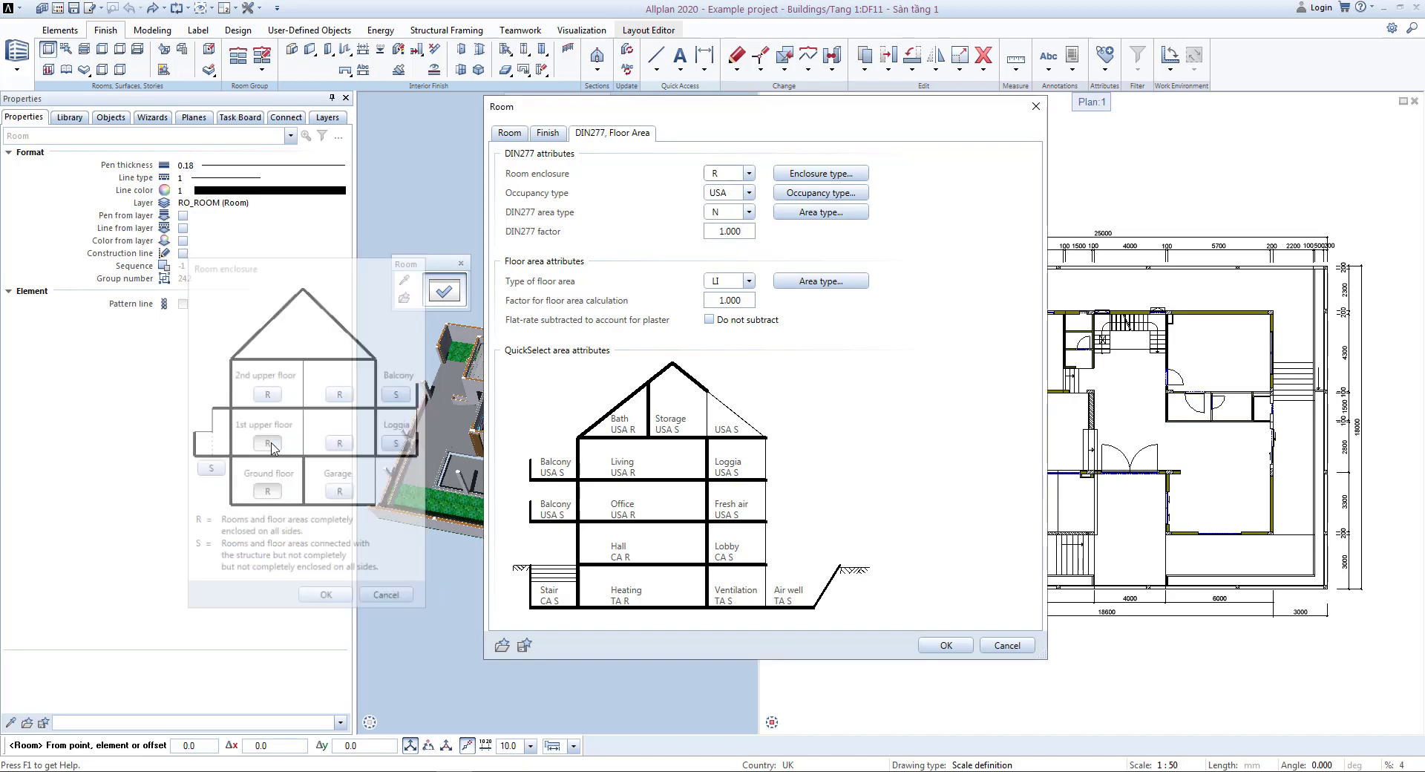
pyautogui.click(826, 195)
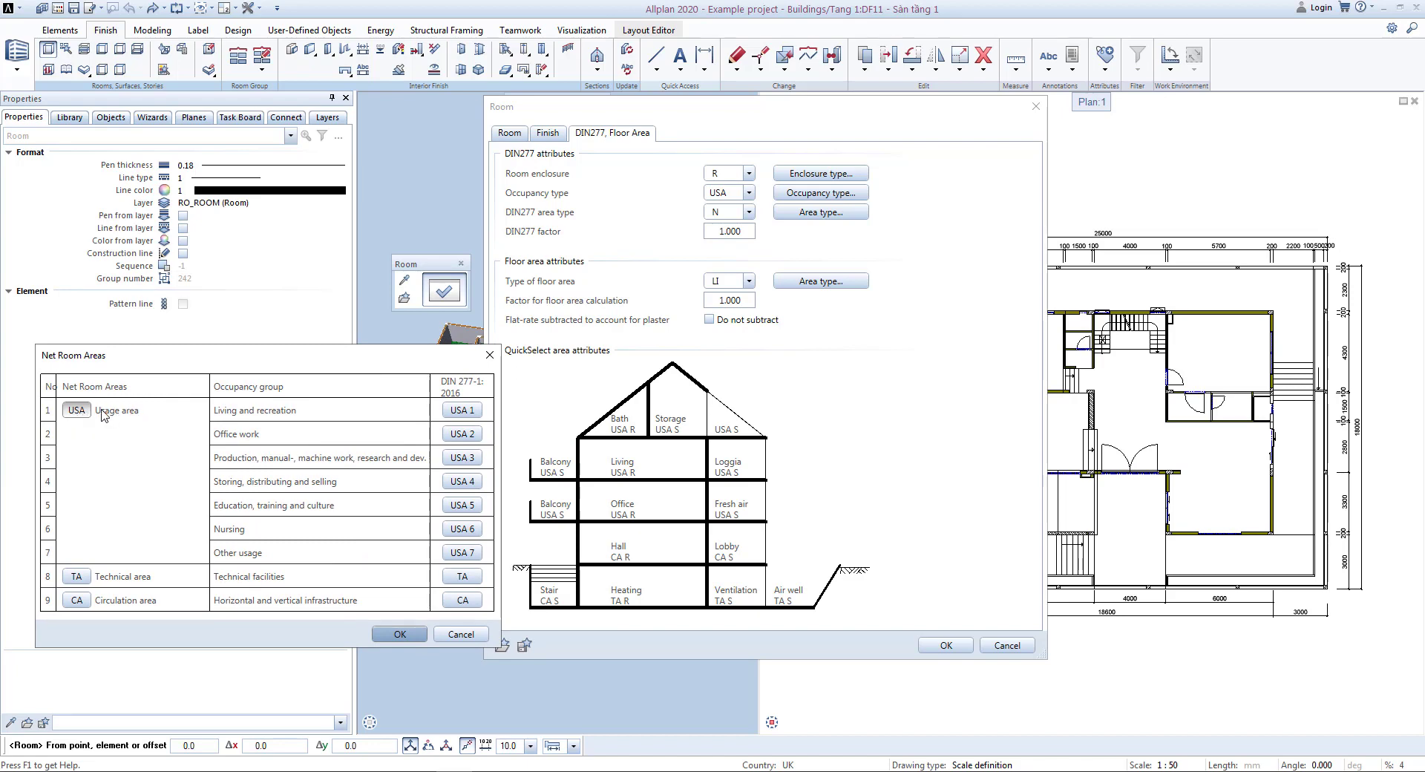
pyautogui.click(405, 633)
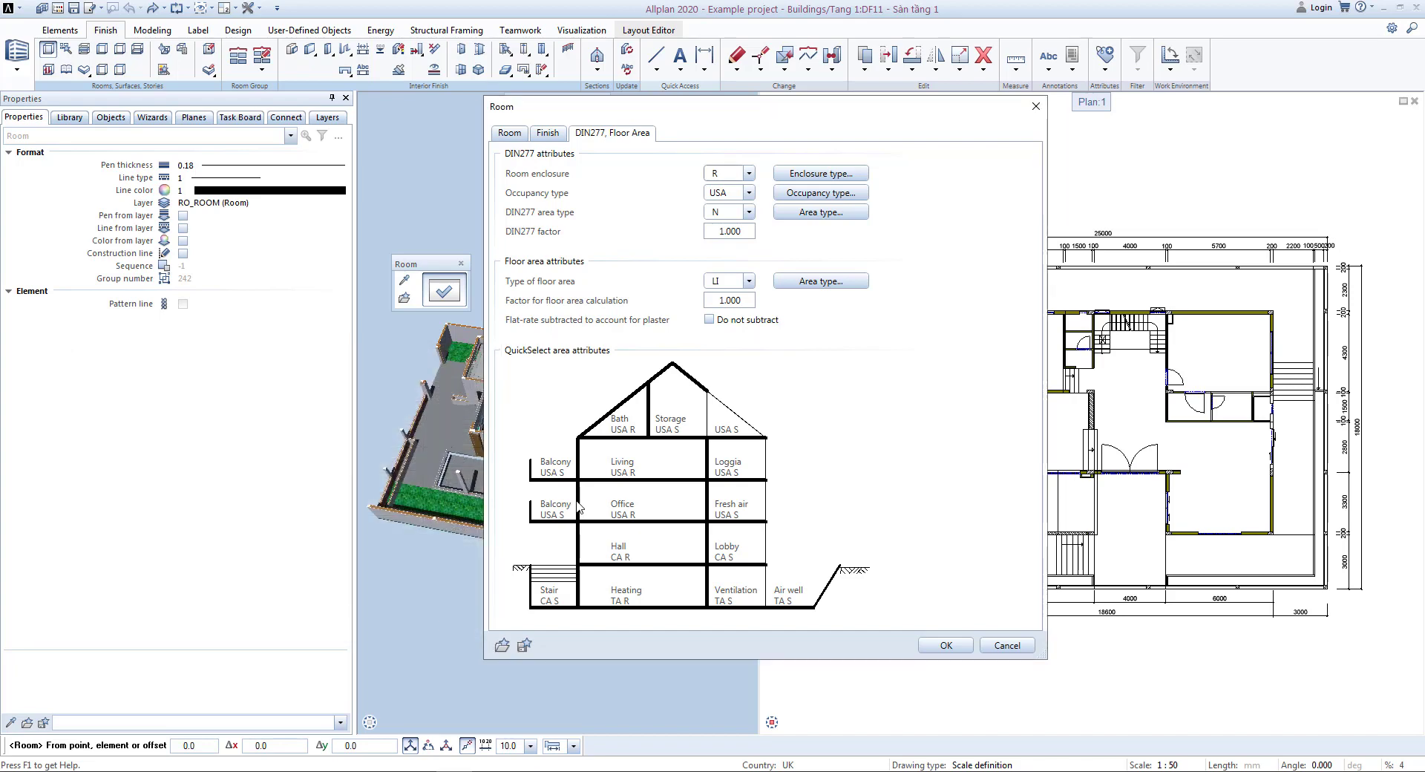
# - Set the DIN277 area type to N (net room area and NRV) and the floor area type to NL (no living space)
pyautogui.click(820, 213)
pyautogui.moveTo(816, 209); pyautogui.dragTo(919, 346)
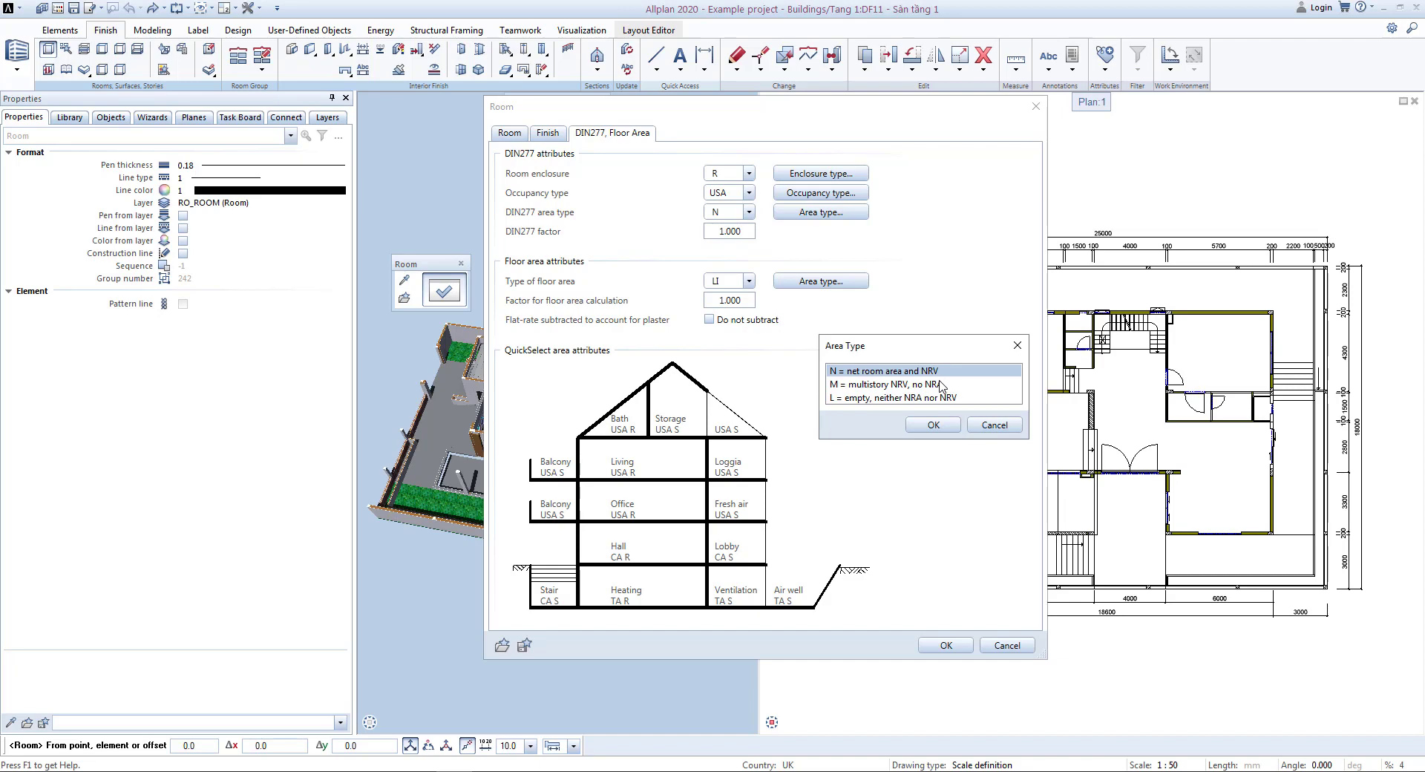
pyautogui.click(932, 424)
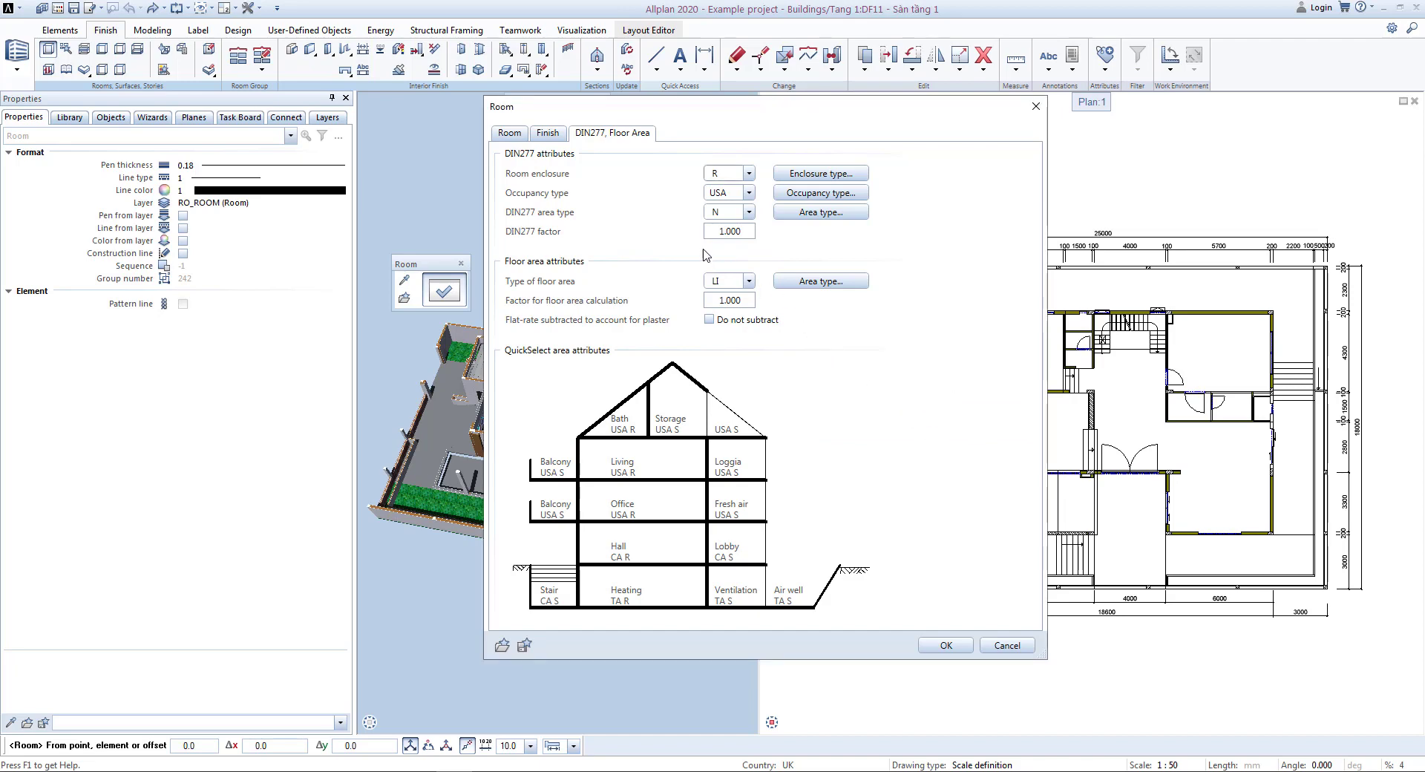
pyautogui.click(818, 285)
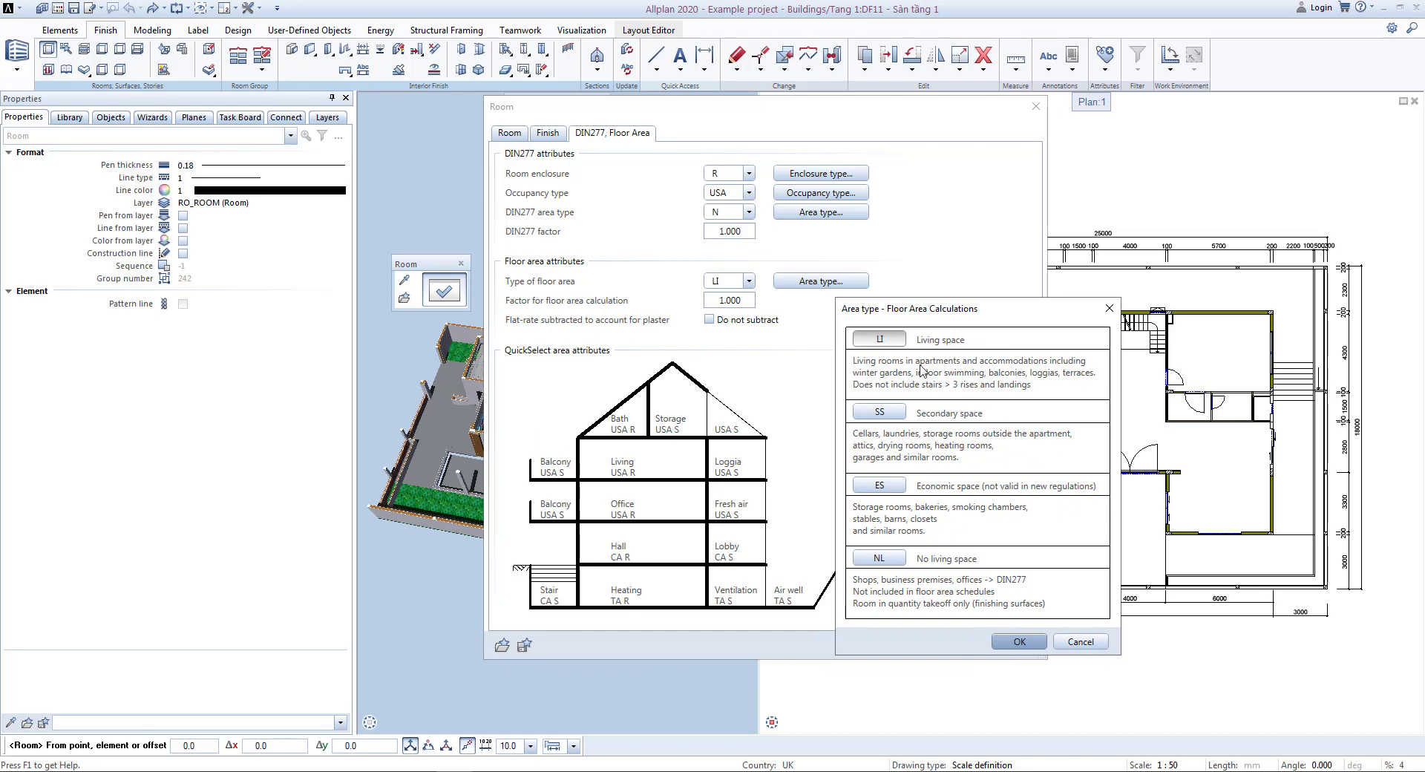
pyautogui.click(1017, 640)
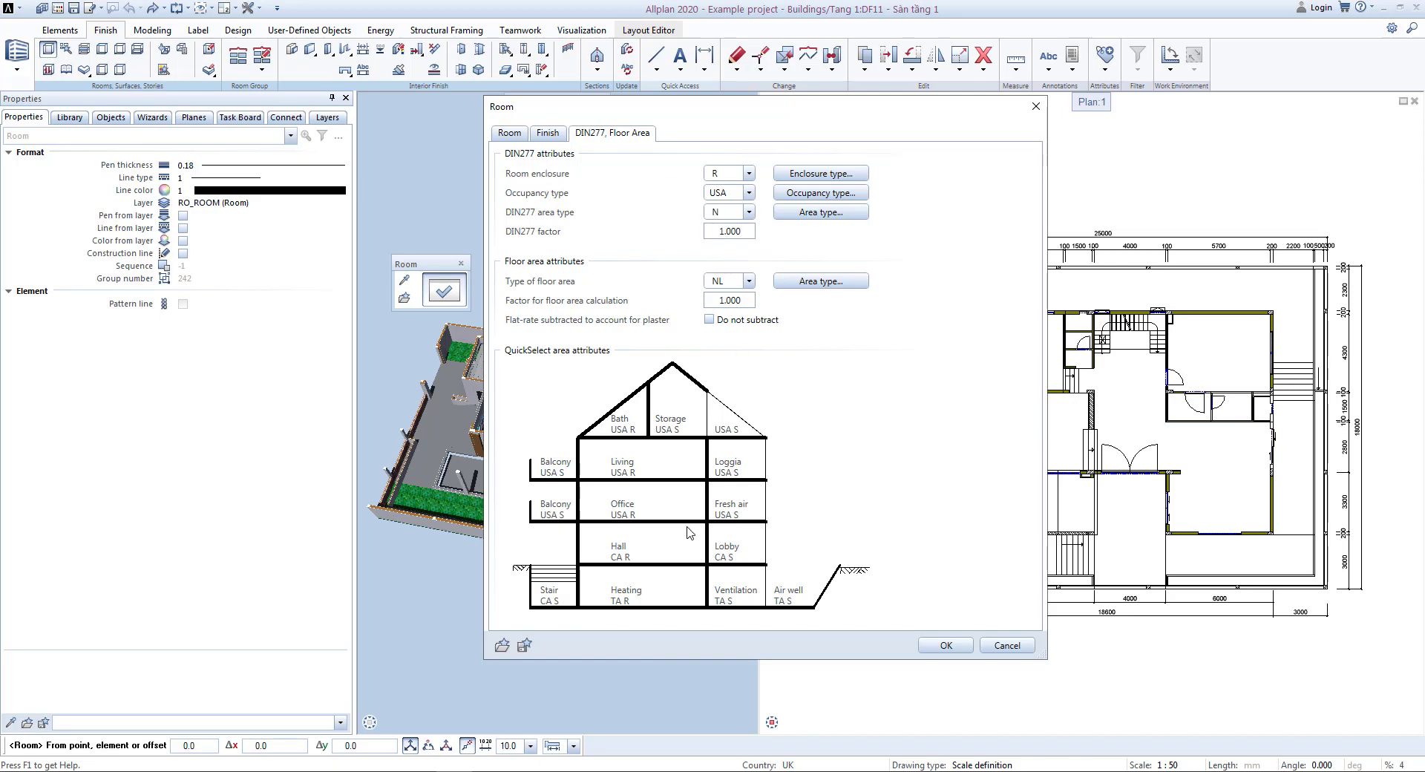
pyautogui.click(549, 133)
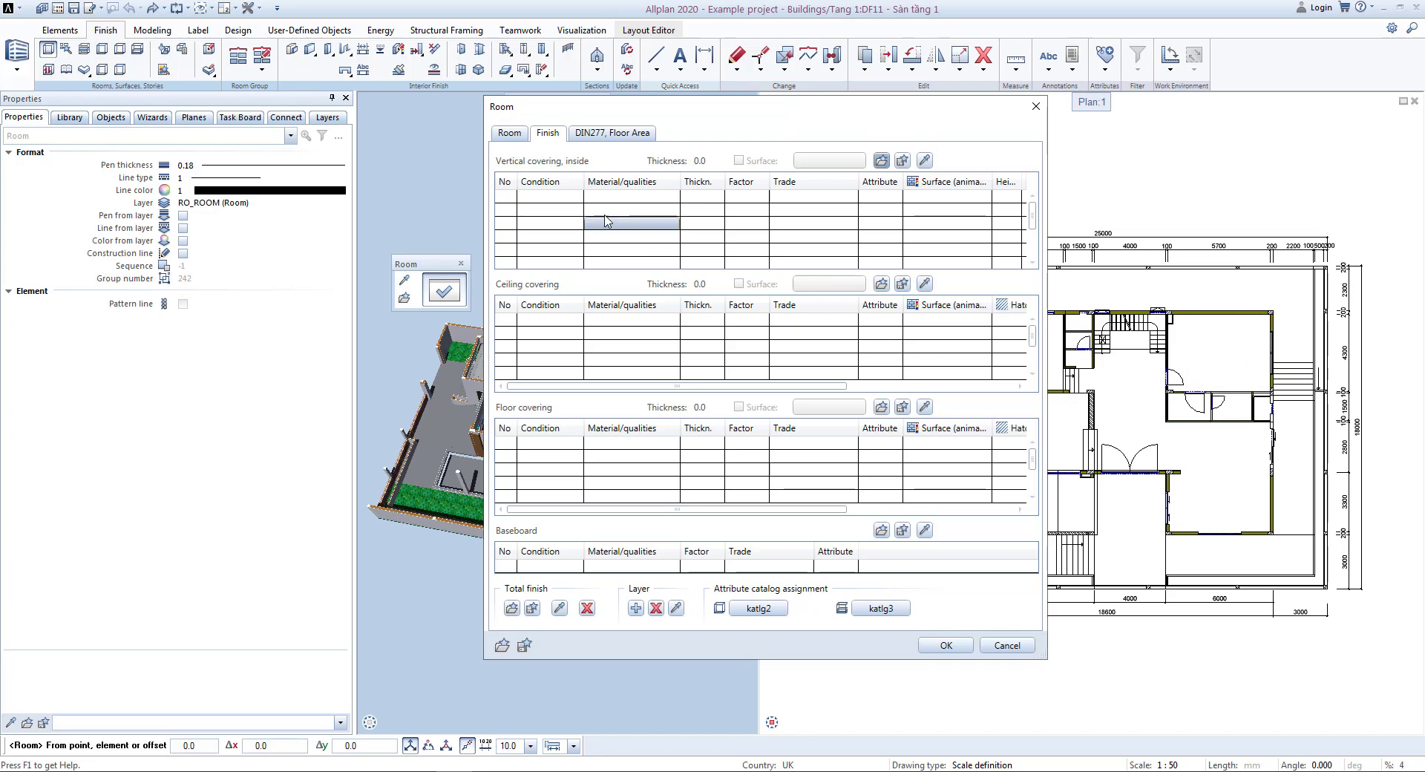
pyautogui.click(514, 197)
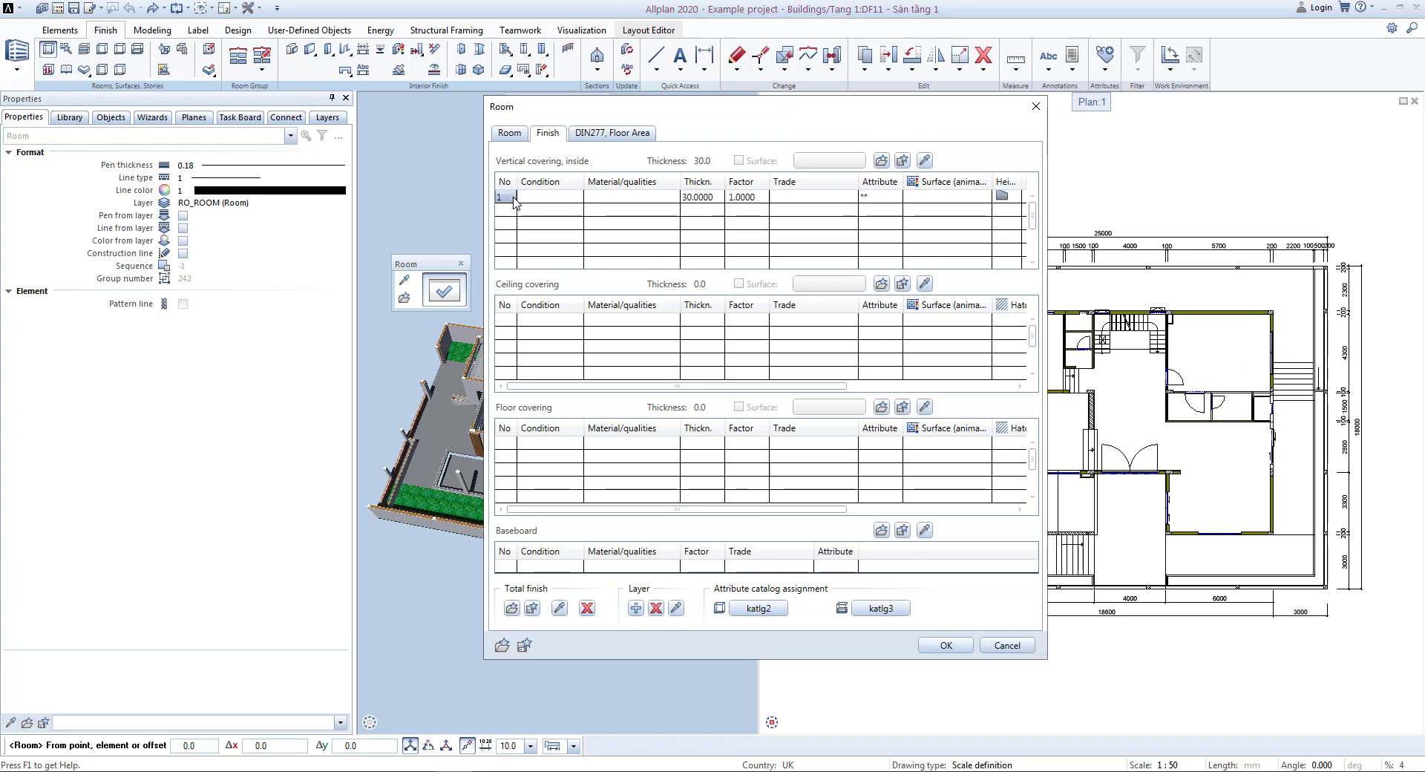
pyautogui.click(699, 197)
pyautogui.click(645, 198)
pyautogui.click(586, 608)
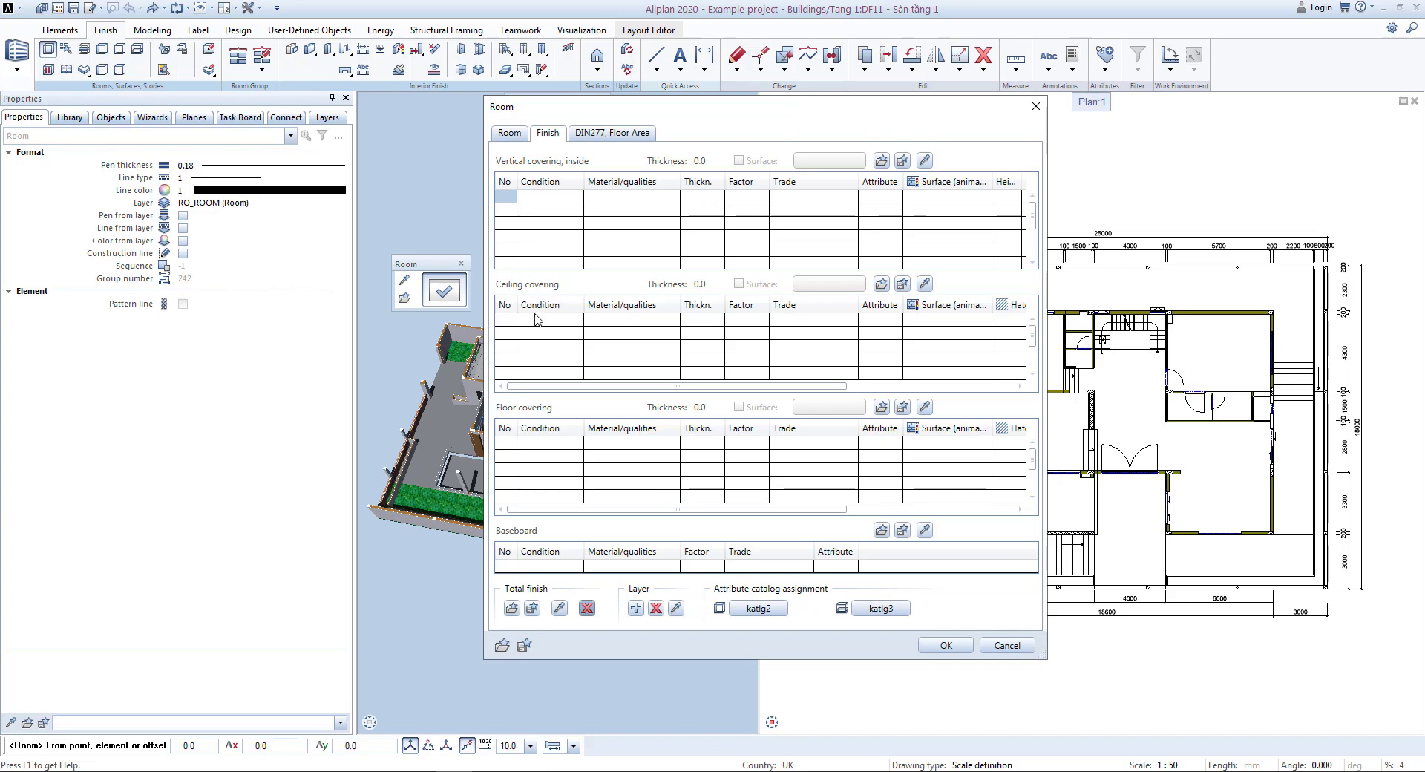
# - Add a ceiling covering layer to the room finish with material "Thach cao" and a thickness of 9 mm
pyautogui.click(505, 327)
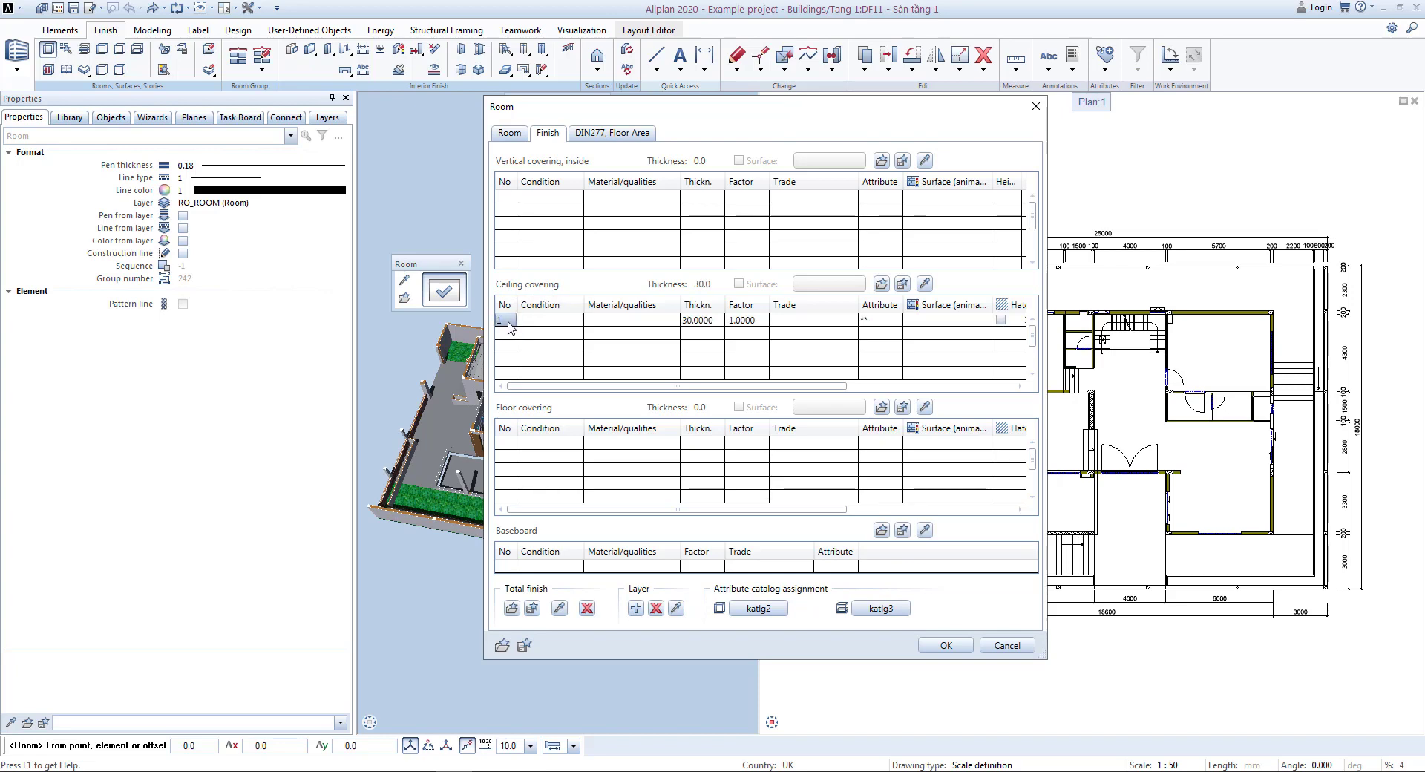
pyautogui.click(635, 323)
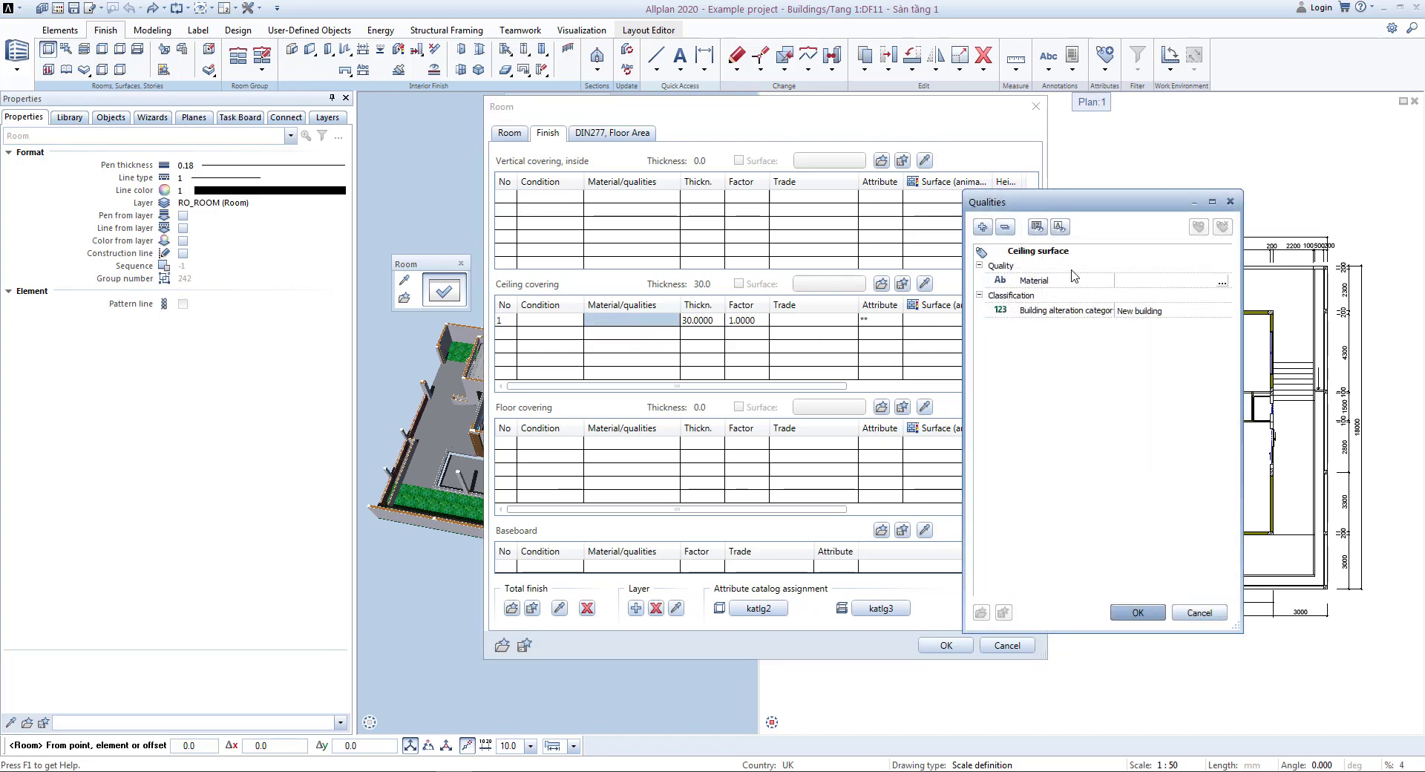
pyautogui.click(1228, 281)
pyautogui.write('hac')
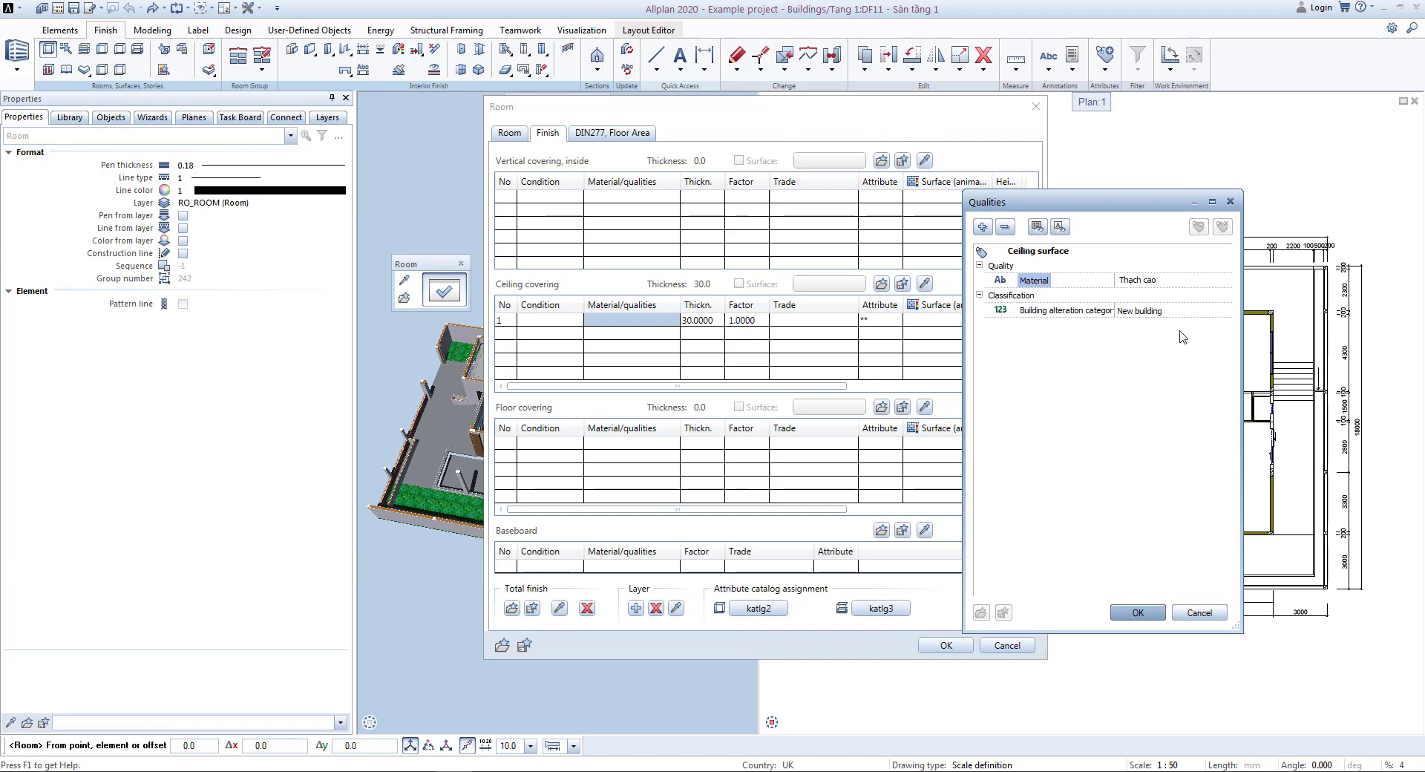
pyautogui.click(1138, 613)
pyautogui.click(697, 320)
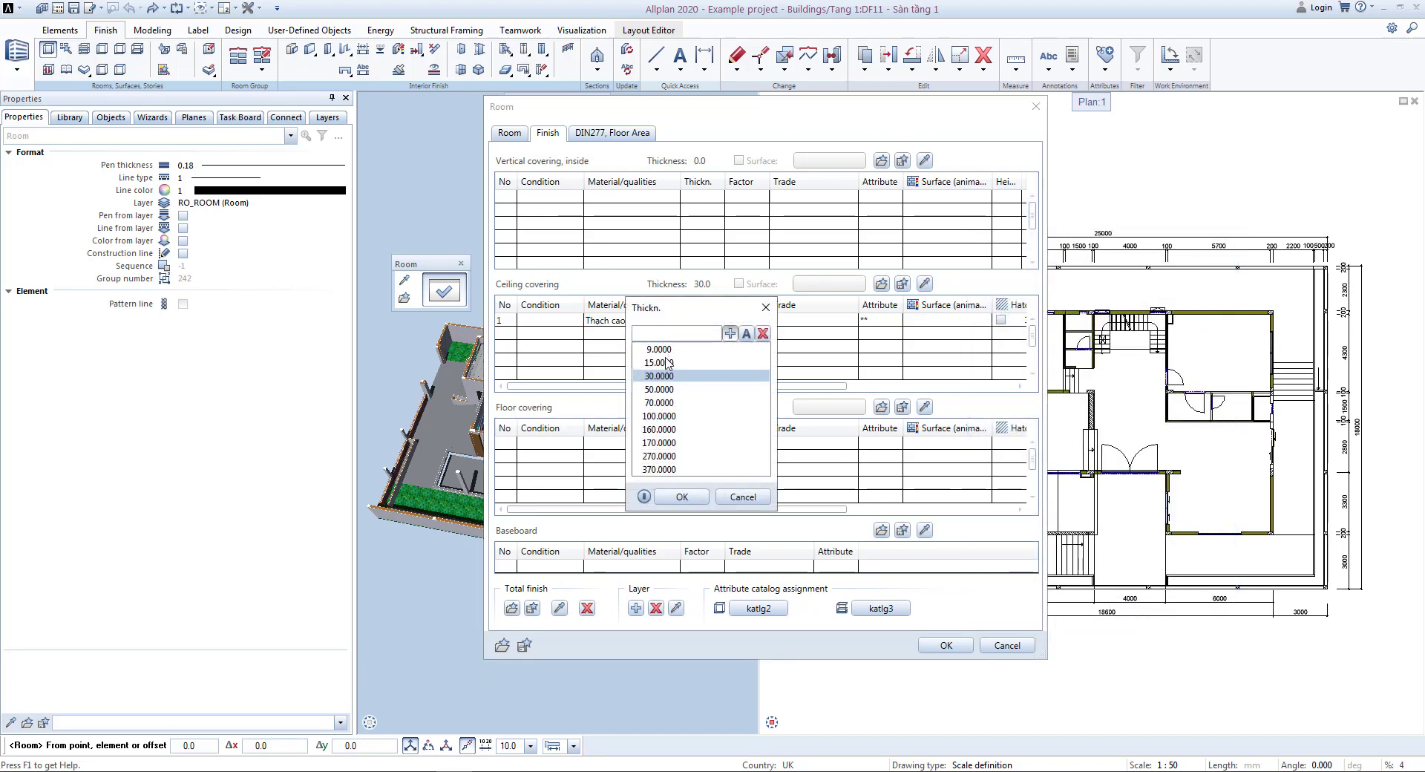
pyautogui.doubleClick(660, 349)
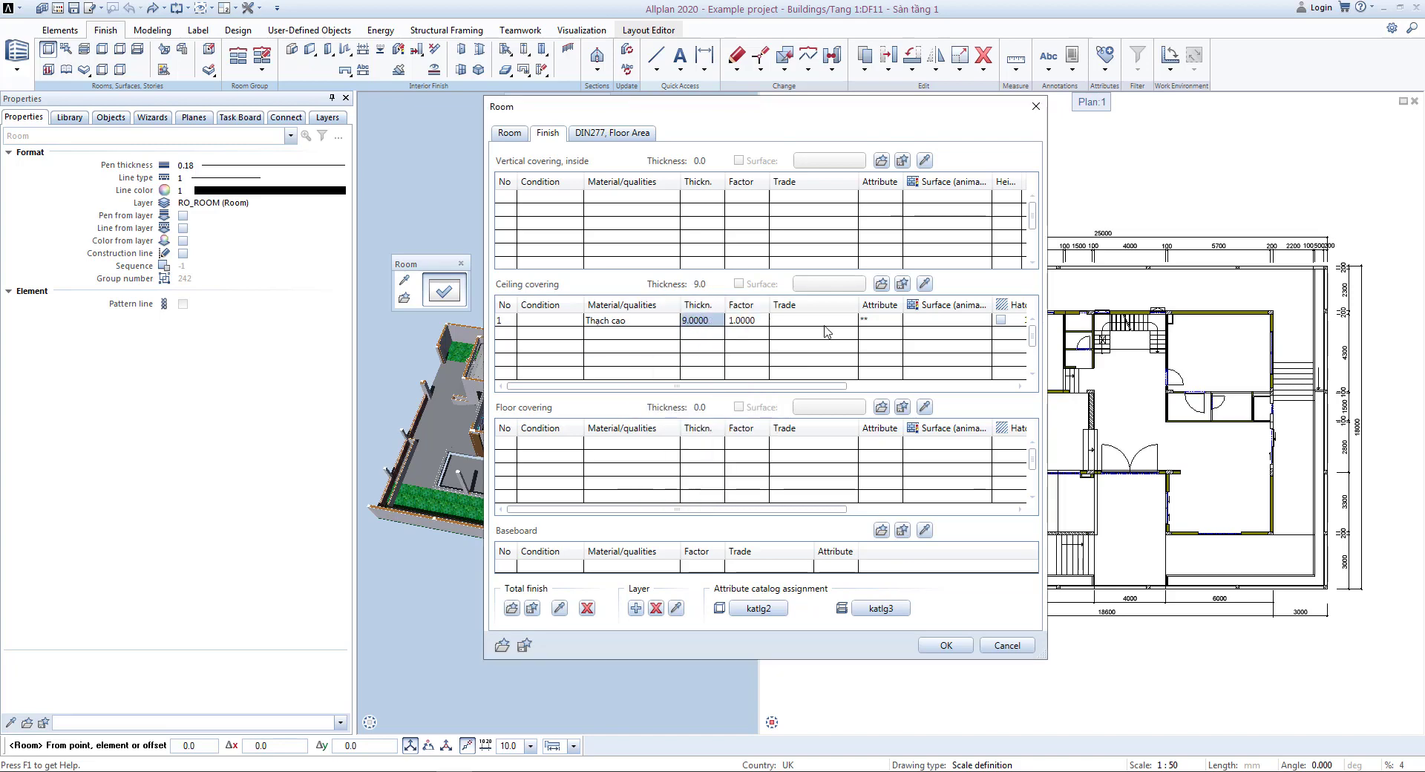
# - Assign the Plaster_04.surf surface from the surfaces used in the project to the ceiling covering layer
pyautogui.click(956, 325)
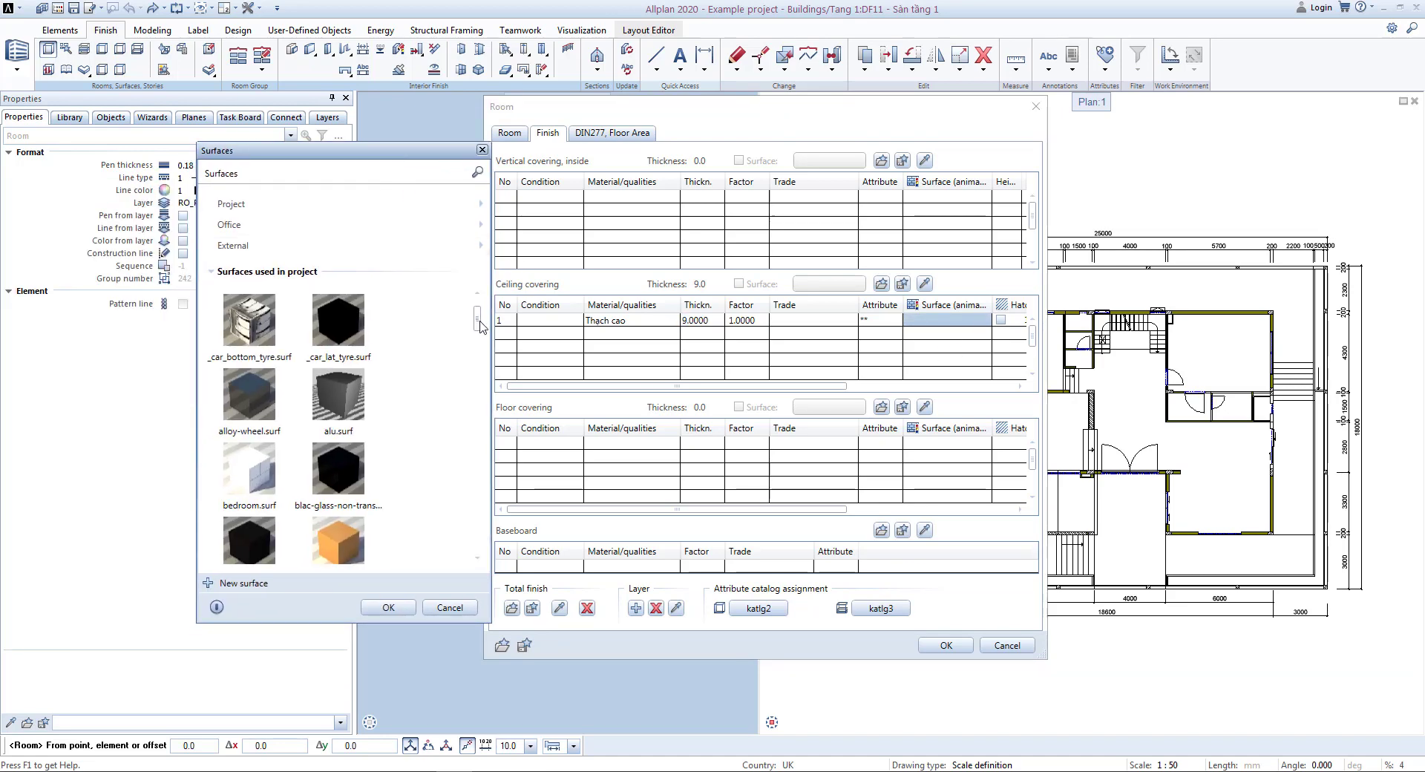
pyautogui.moveTo(480, 325); pyautogui.dragTo(483, 382)
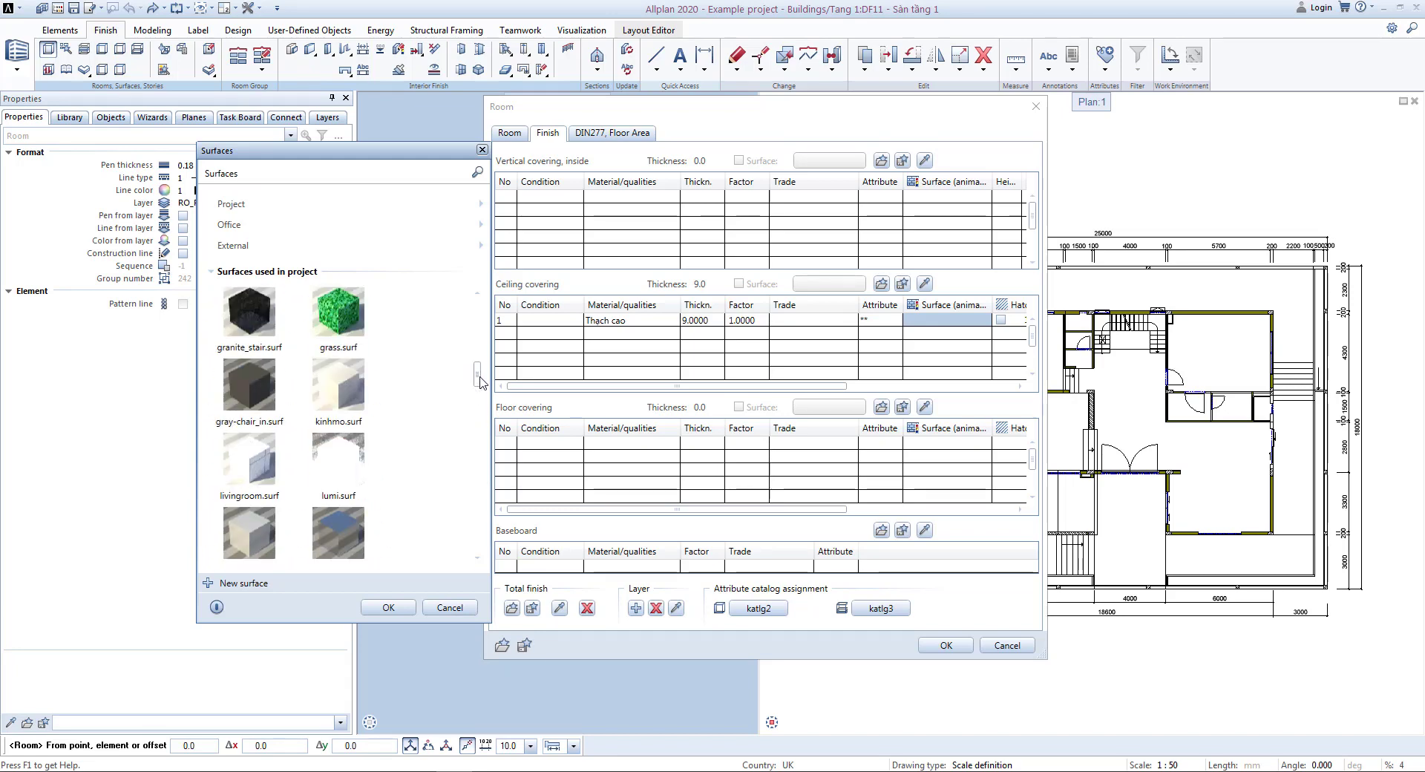
pyautogui.moveTo(480, 382); pyautogui.dragTo(483, 389)
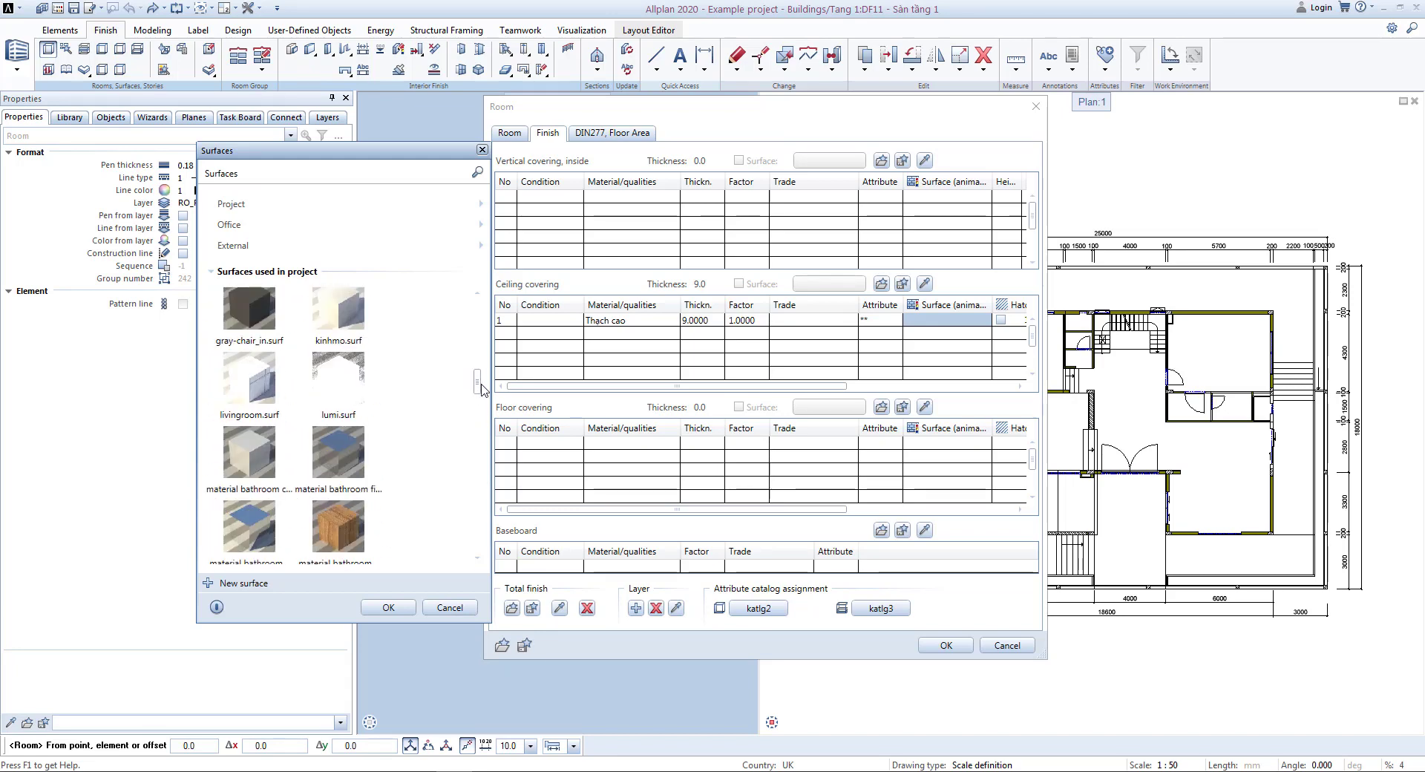
pyautogui.click(254, 395)
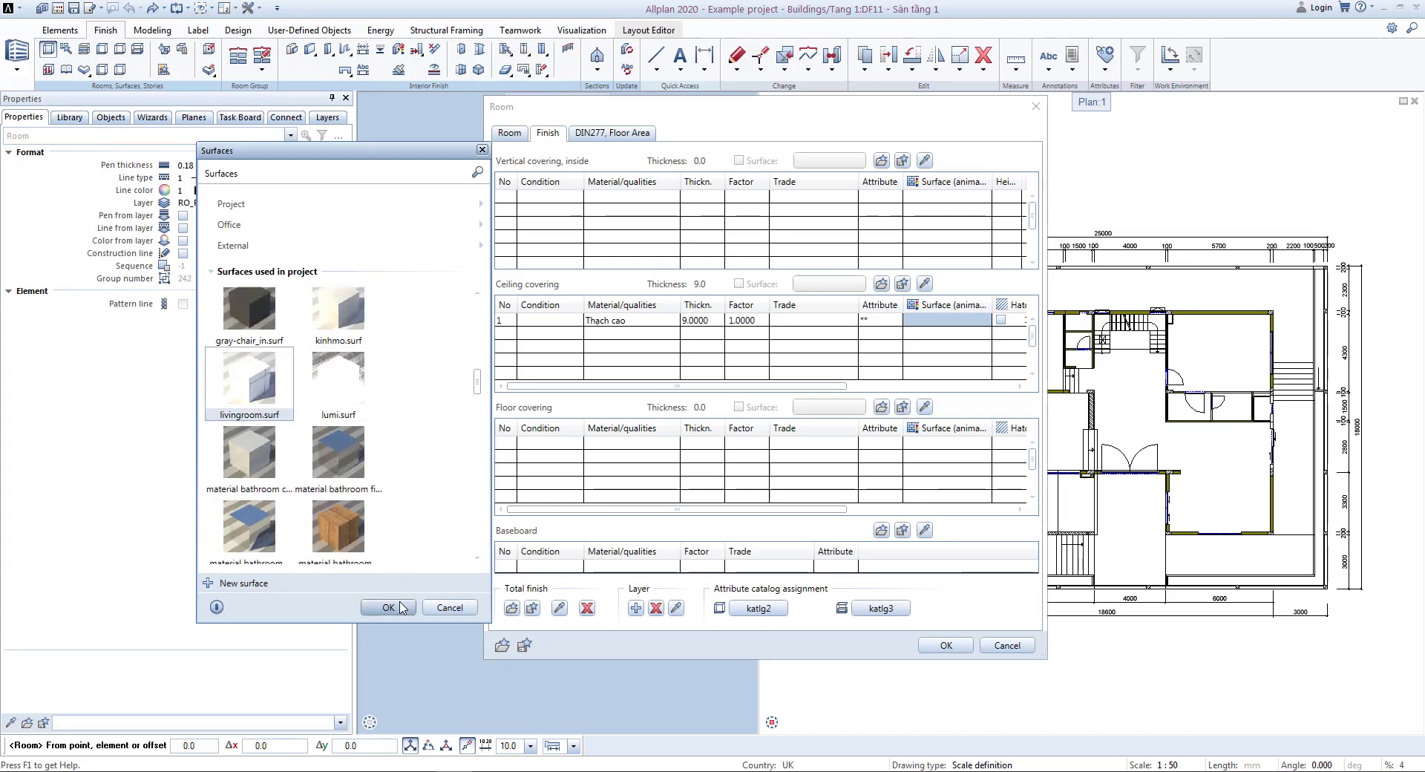
pyautogui.scroll(-1, 412, 433)
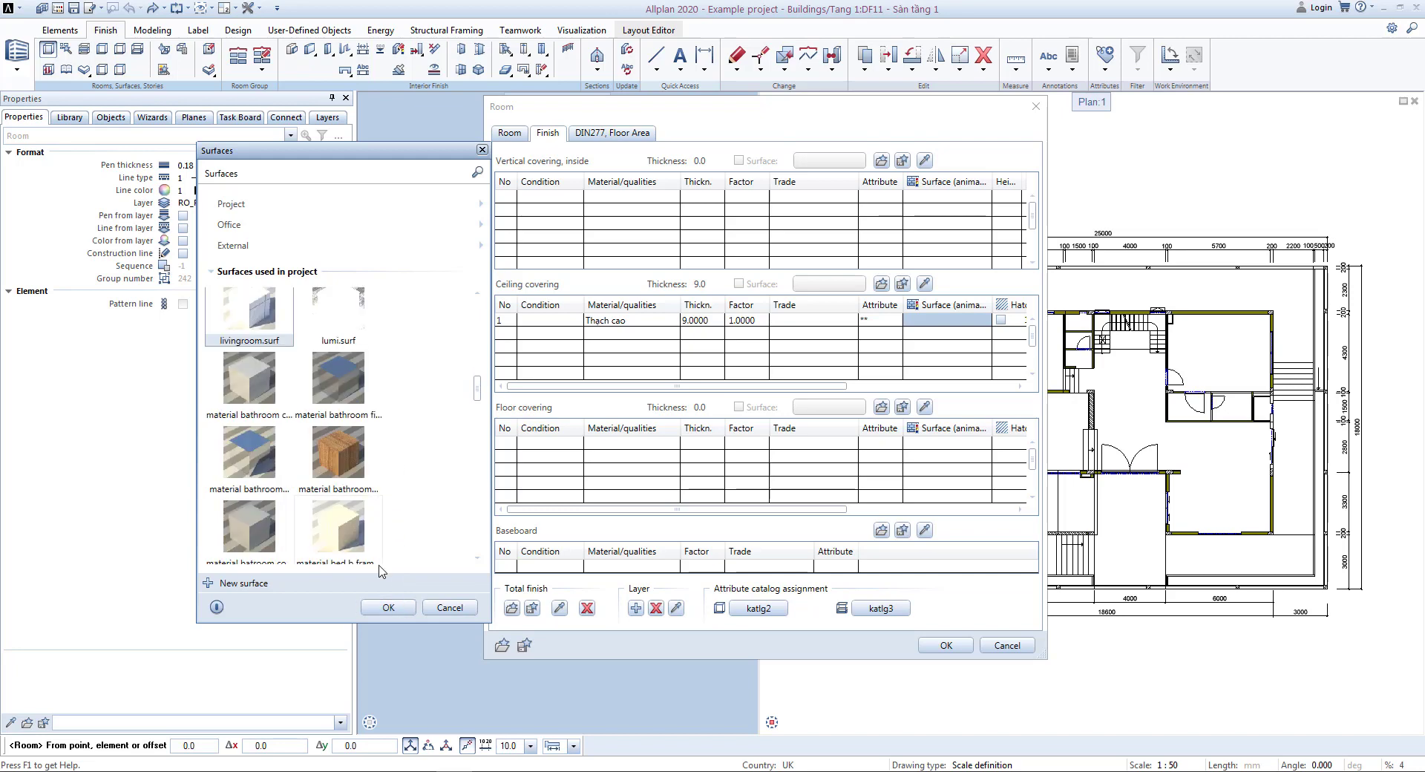
pyautogui.scroll(-5, 389, 512)
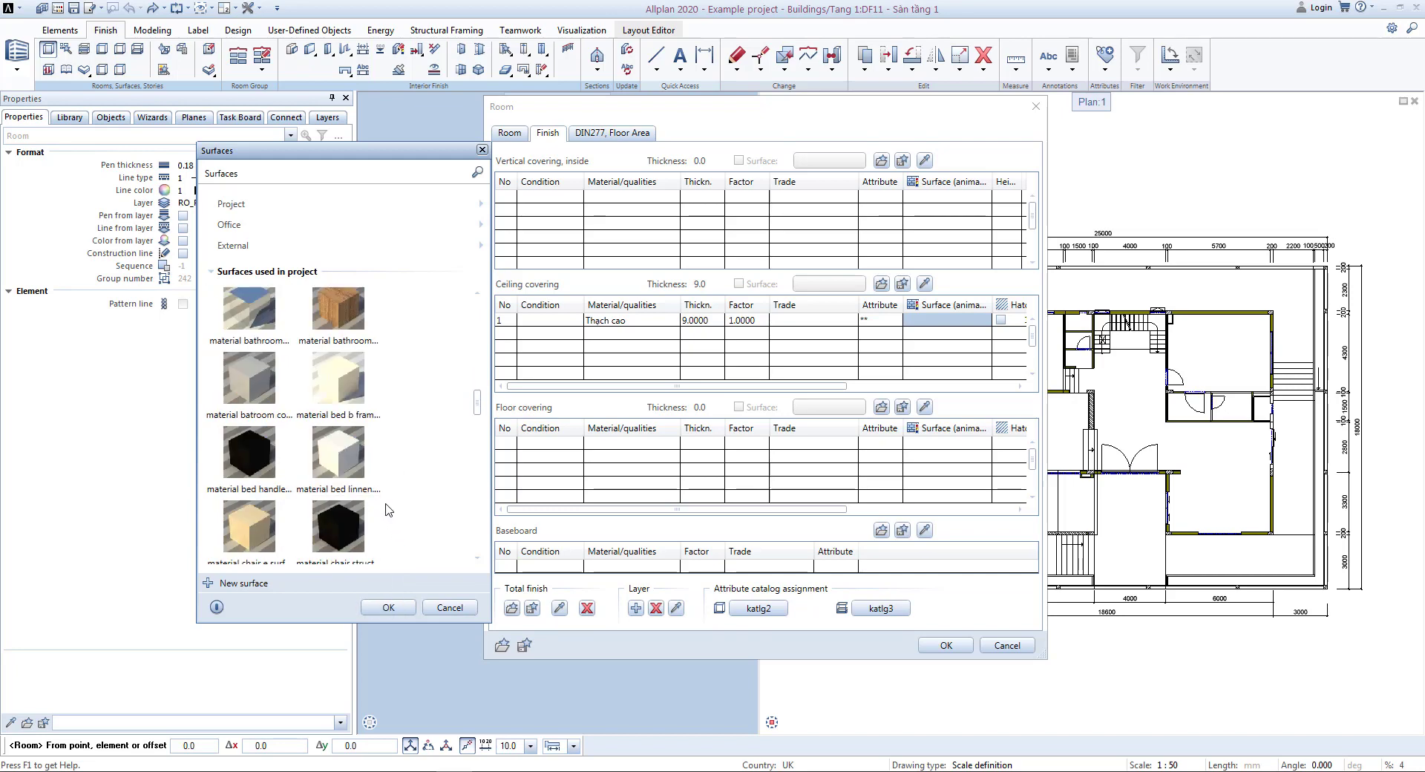
pyautogui.scroll(-3, 391, 515)
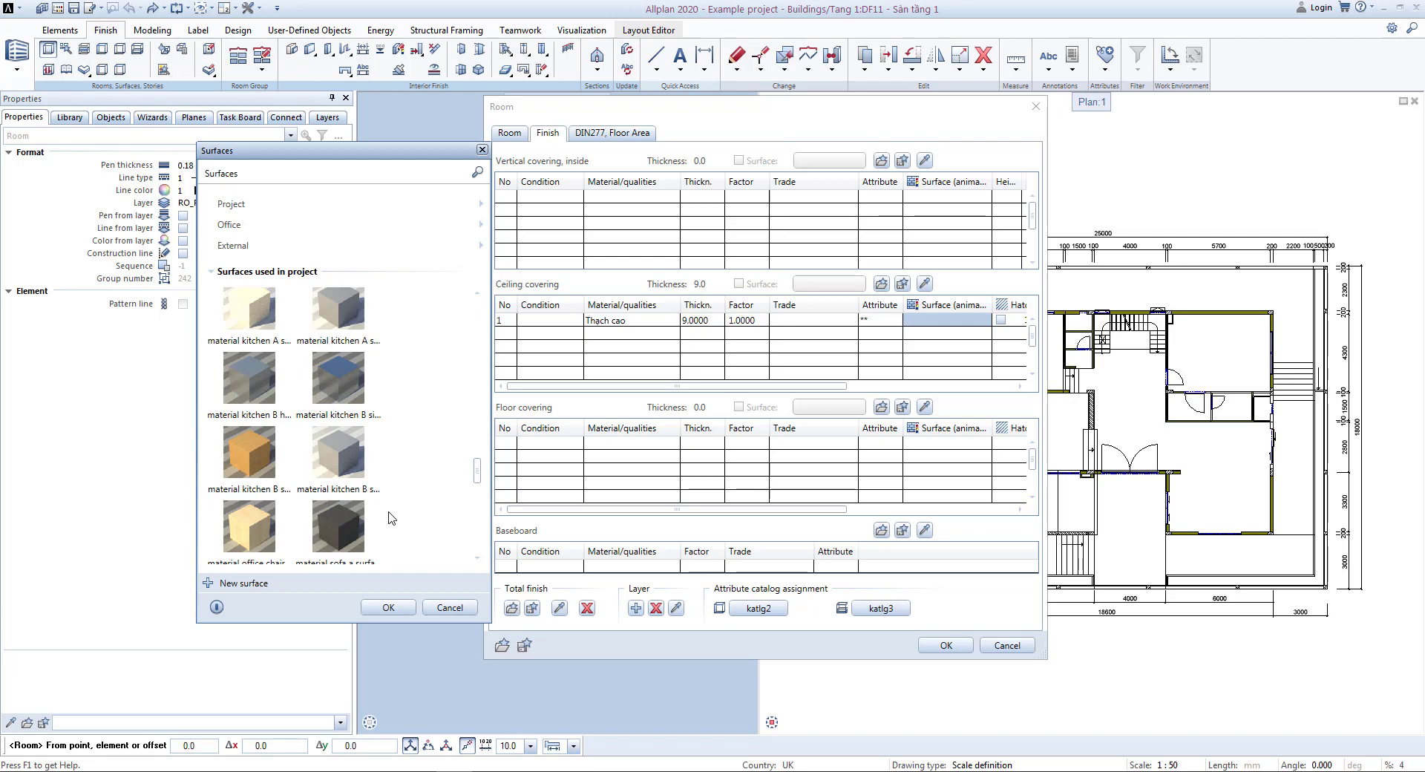
pyautogui.scroll(-3, 391, 517)
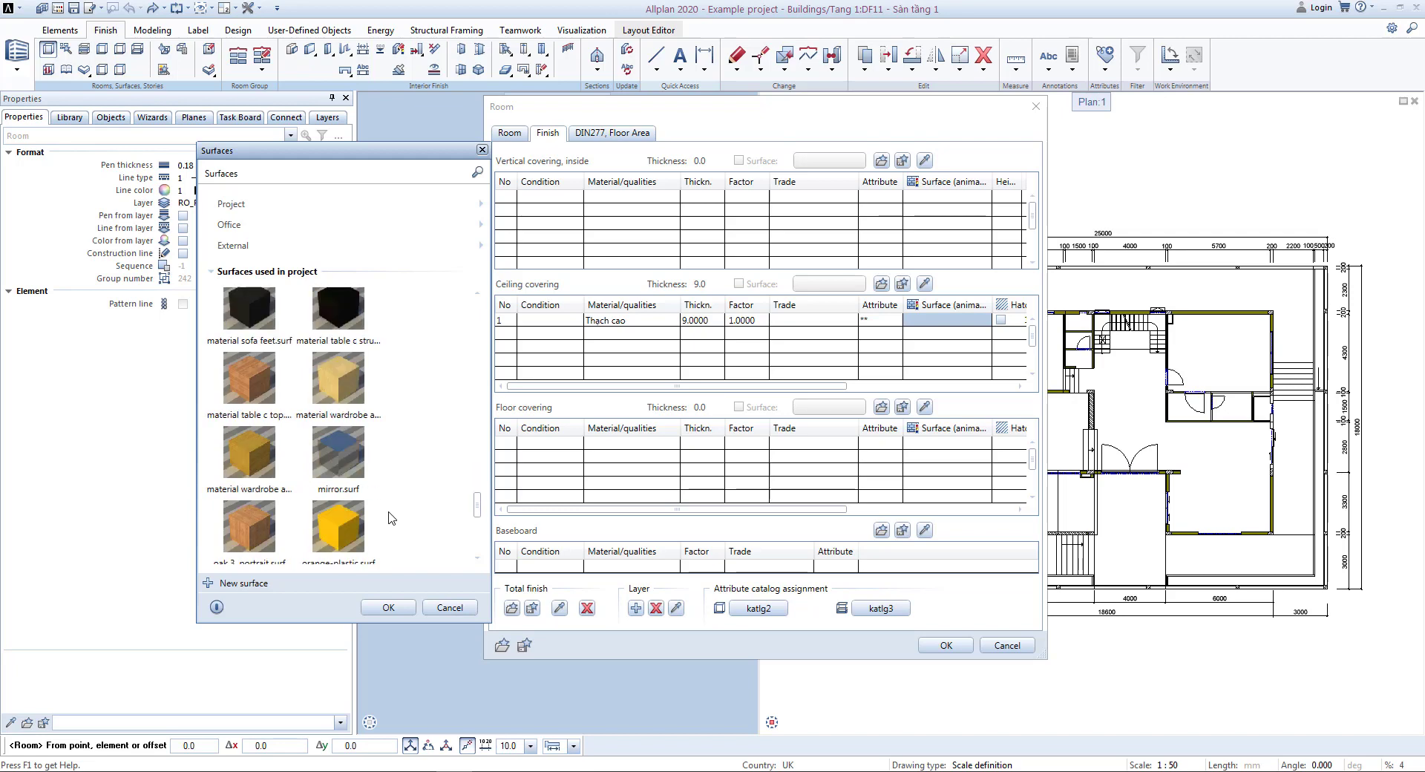
pyautogui.scroll(-3, 392, 518)
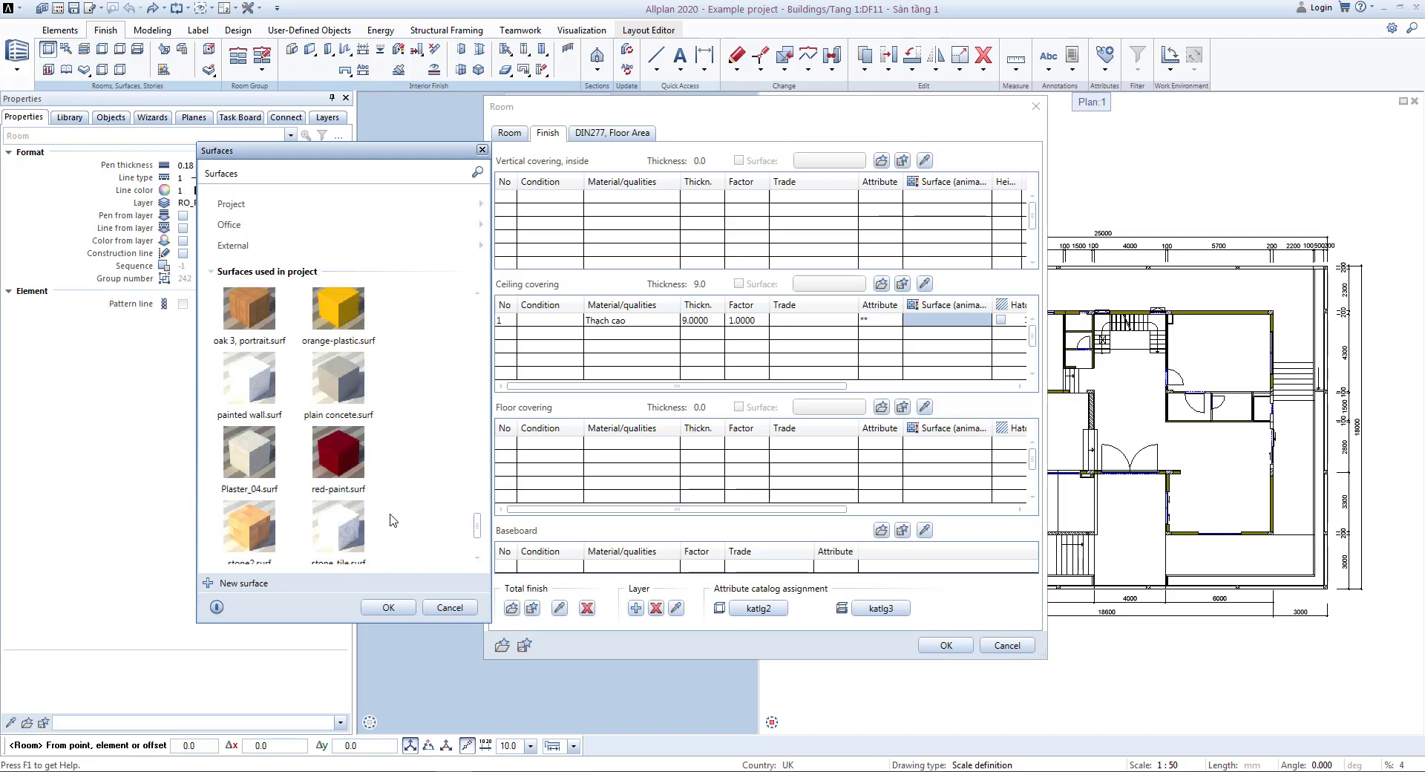
pyautogui.click(260, 474)
pyautogui.click(388, 607)
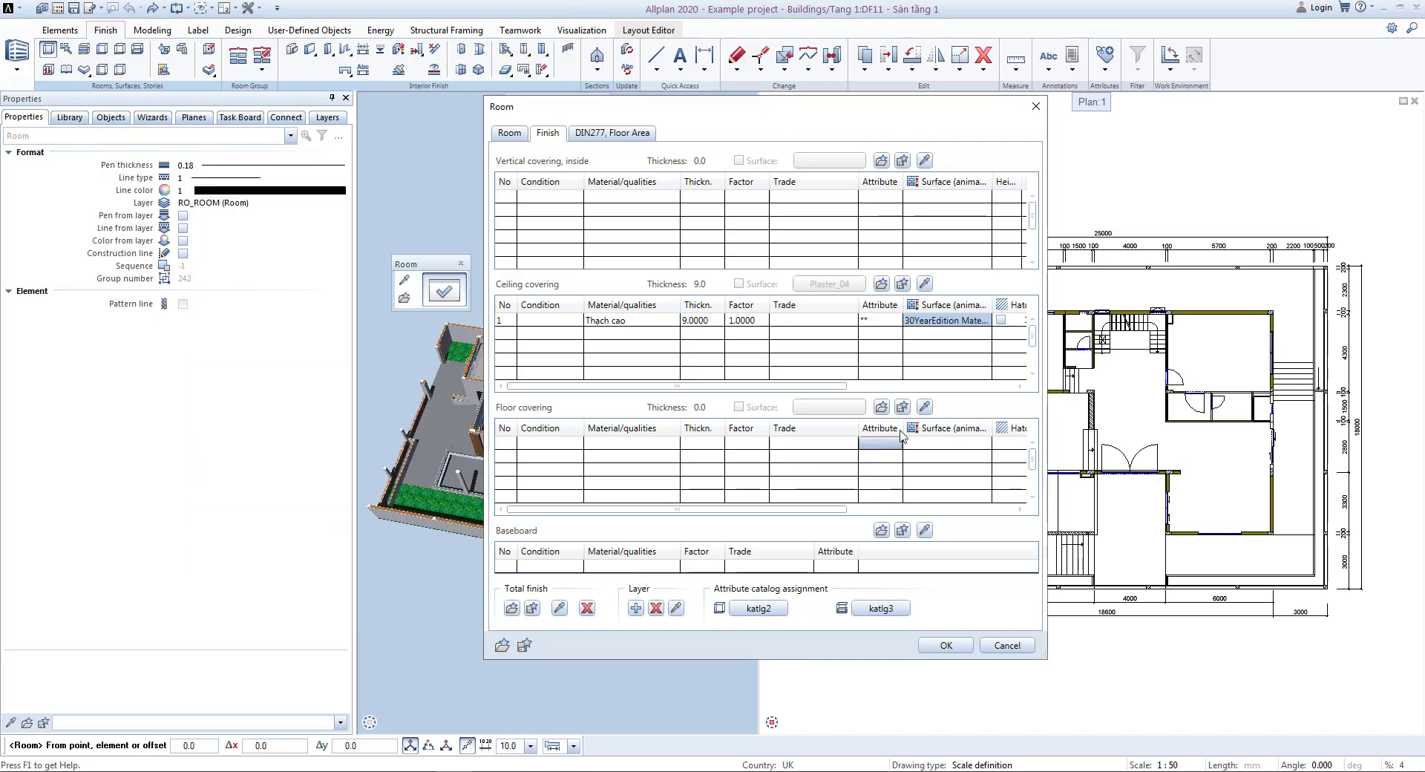
pyautogui.moveTo(857, 386)
pyautogui.mouseDown()
pyautogui.moveTo(1027, 396)
pyautogui.moveTo(1013, 395)
pyautogui.mouseUp()
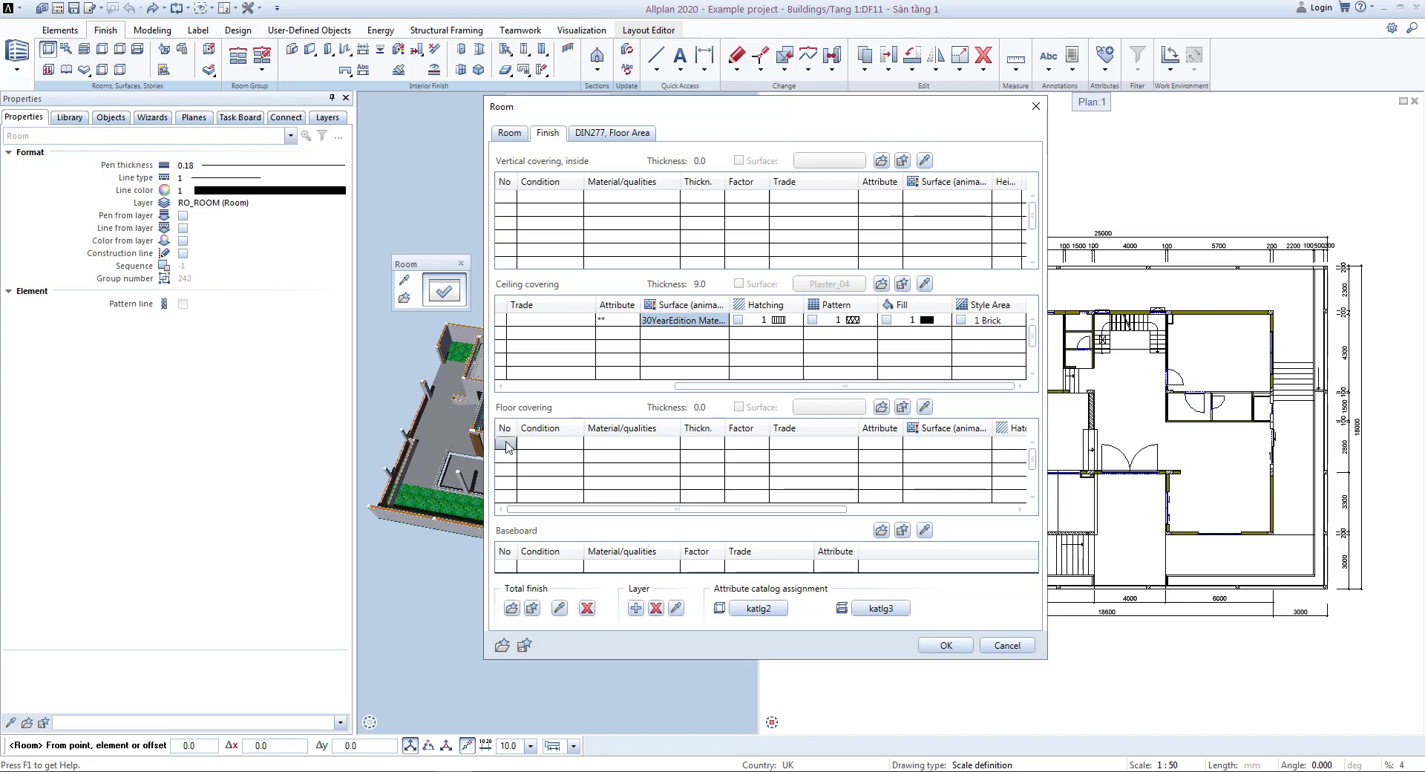
# - Add a floor covering layer to the room finish with material "Gạch Ceramic 600x600" and a thickness of 30 mm
pyautogui.click(598, 457)
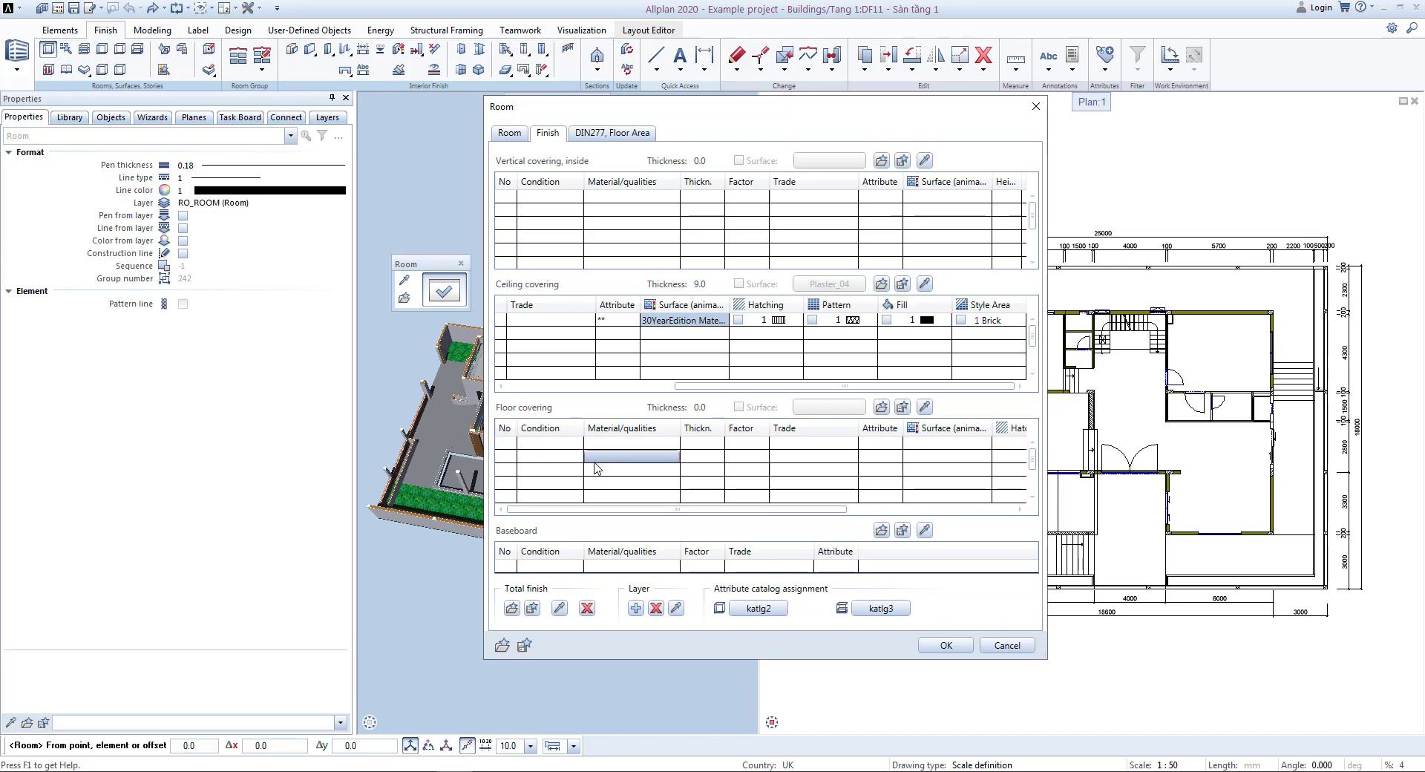
pyautogui.click(511, 447)
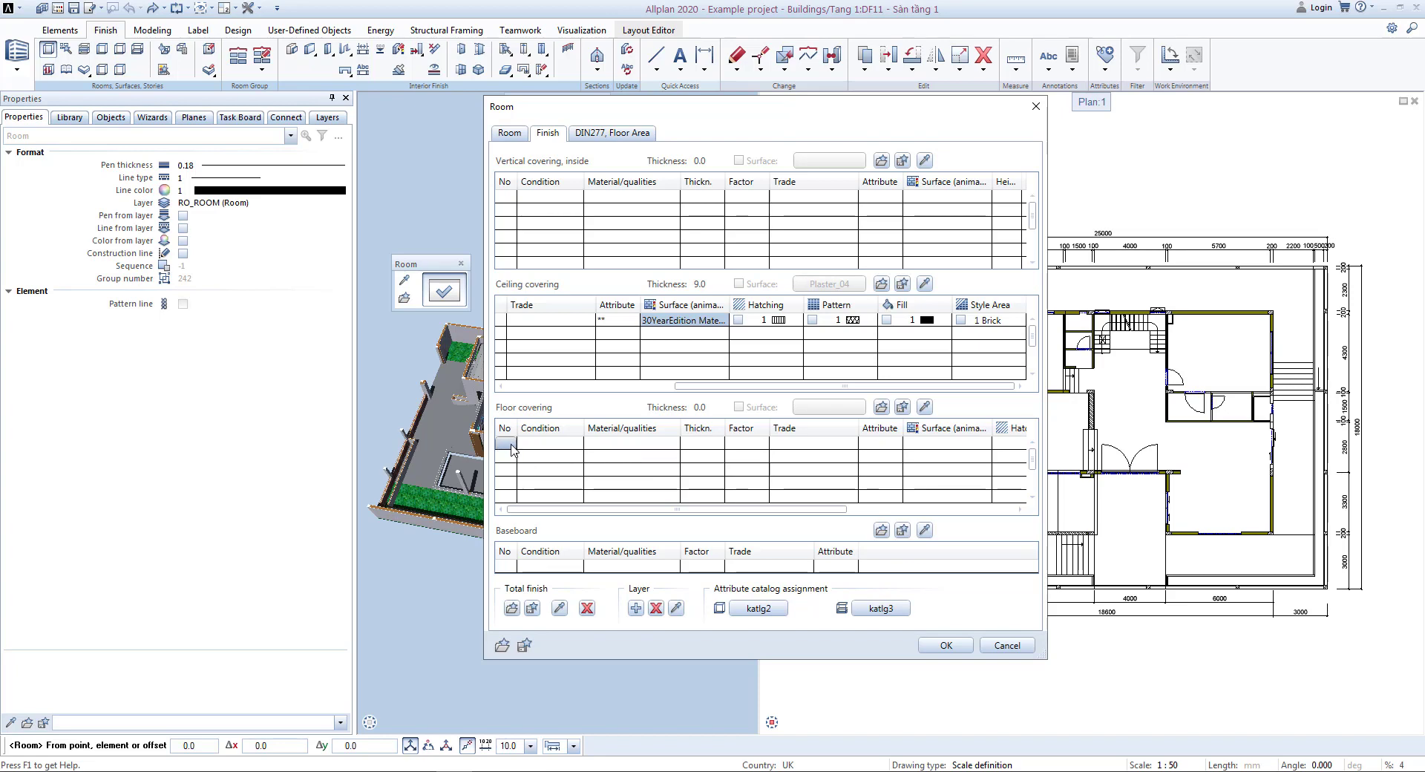
pyautogui.click(511, 444)
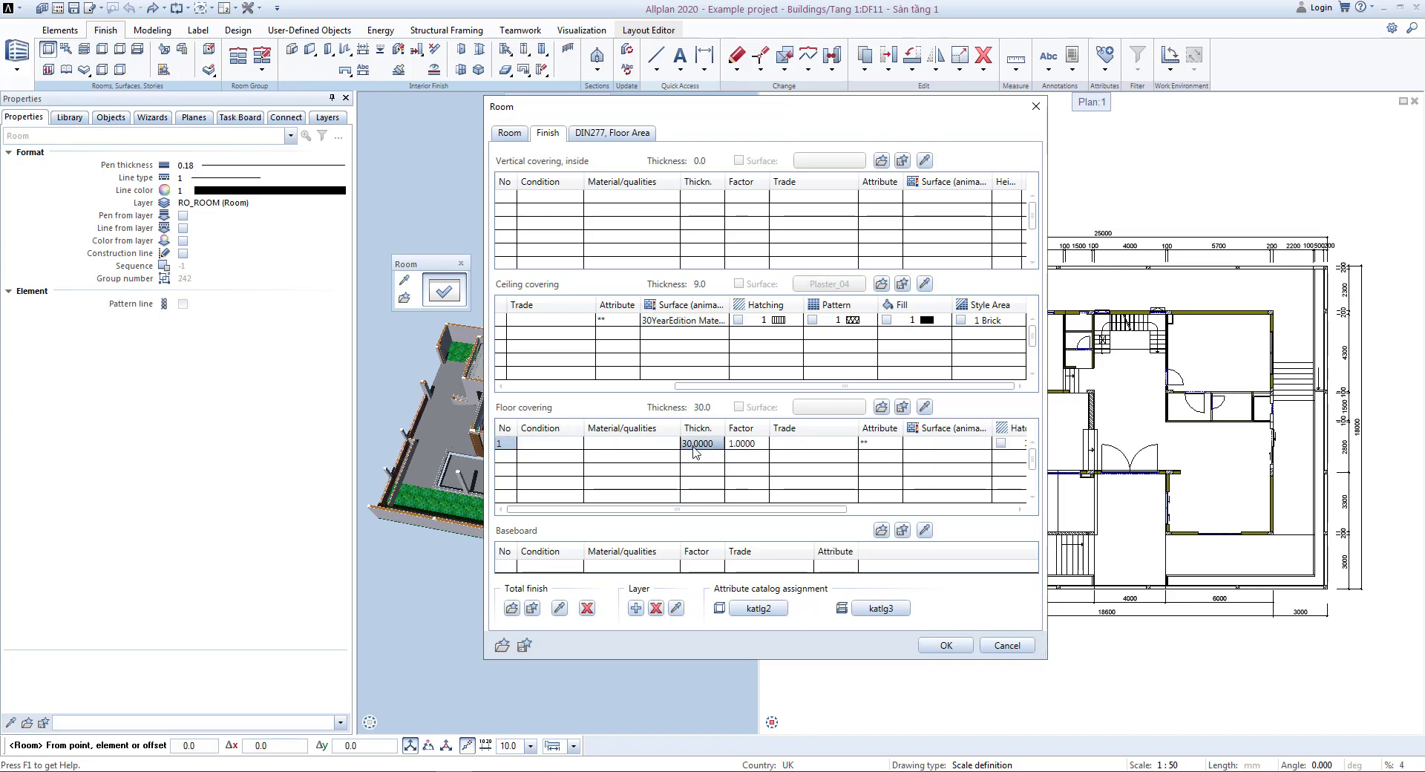
pyautogui.click(643, 449)
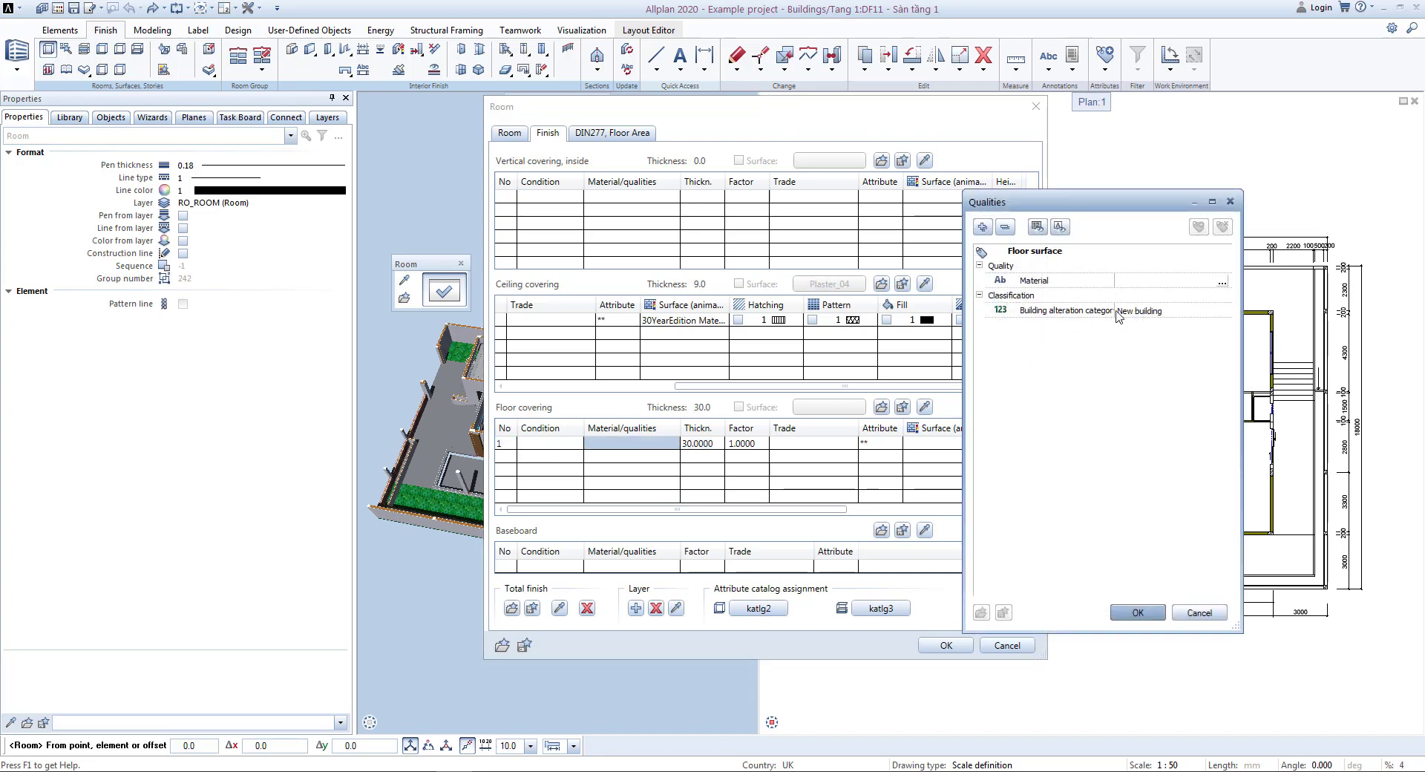
pyautogui.click(1221, 285)
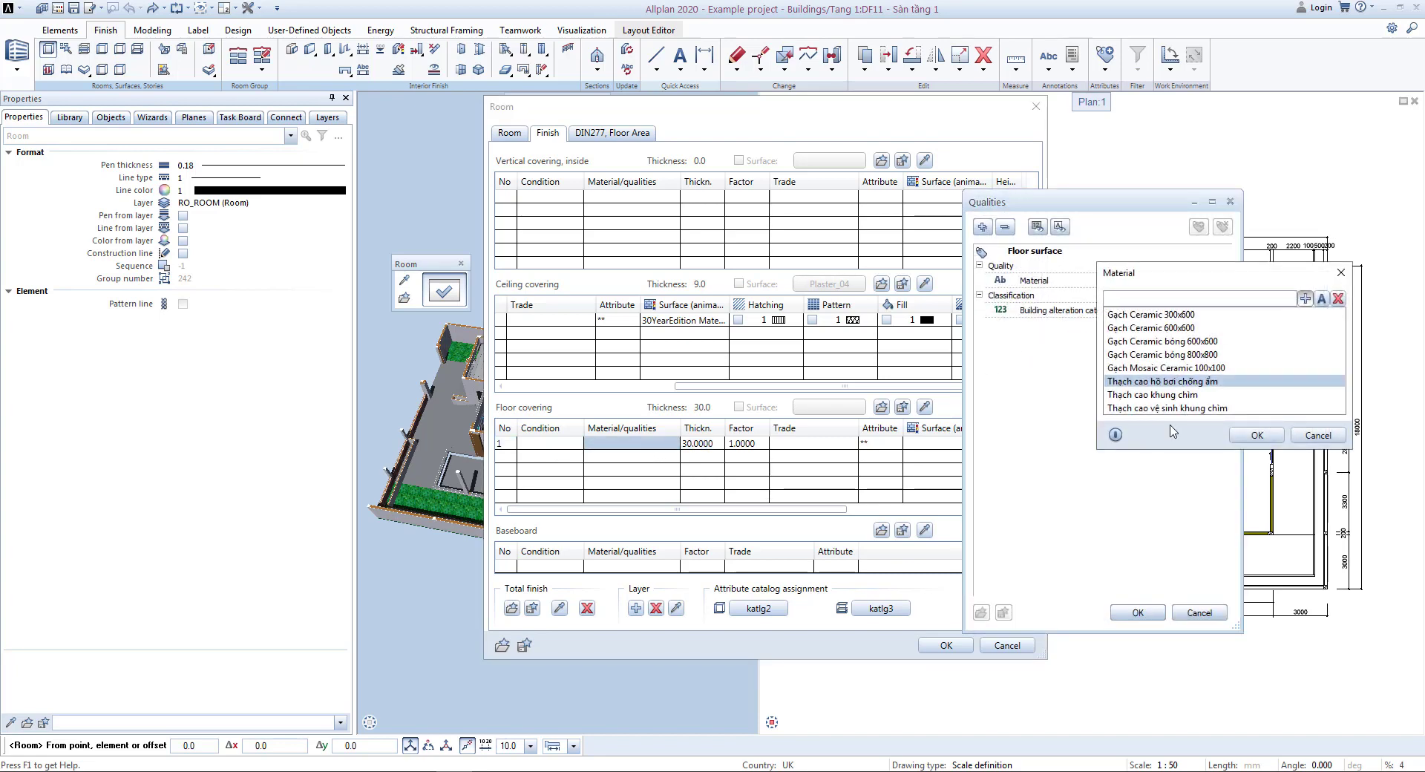
pyautogui.doubleClick(1142, 328)
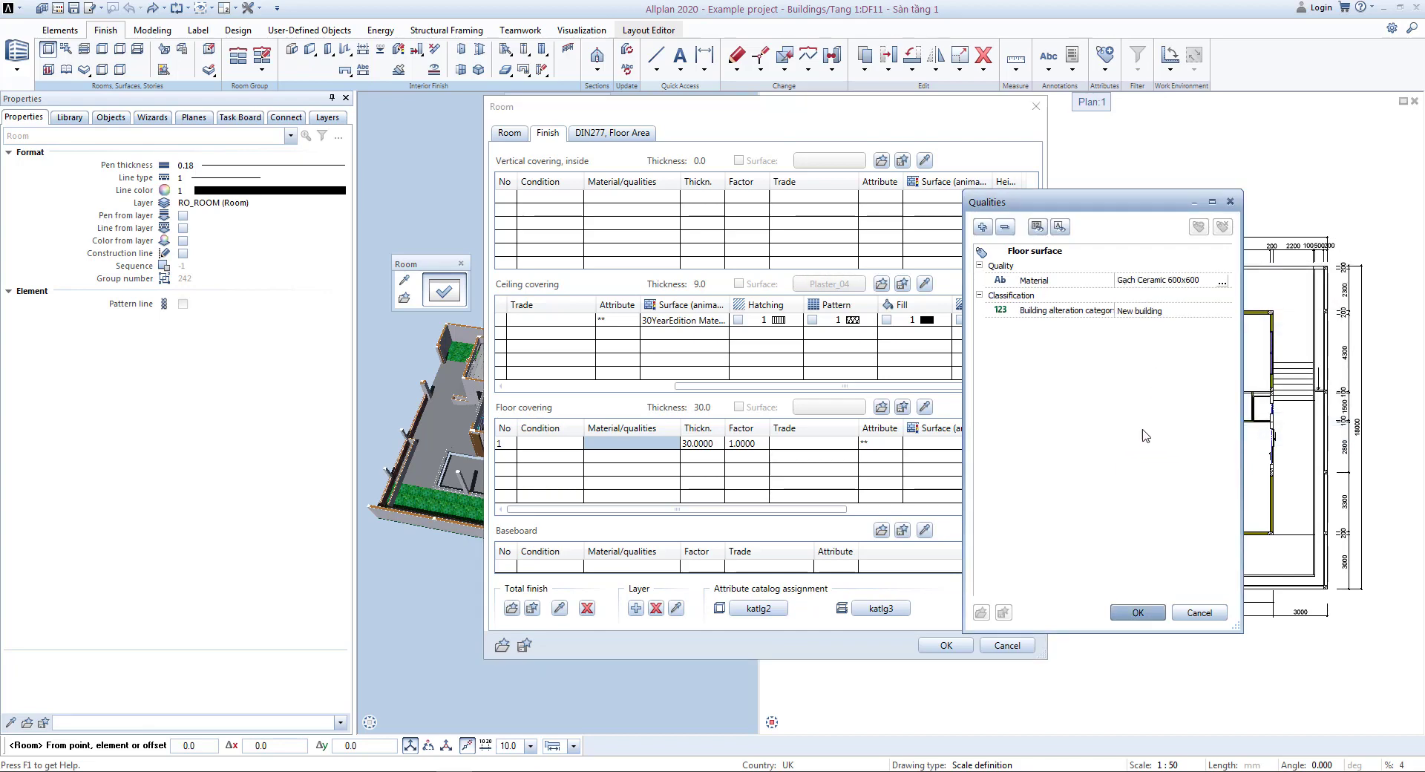
pyautogui.click(1138, 613)
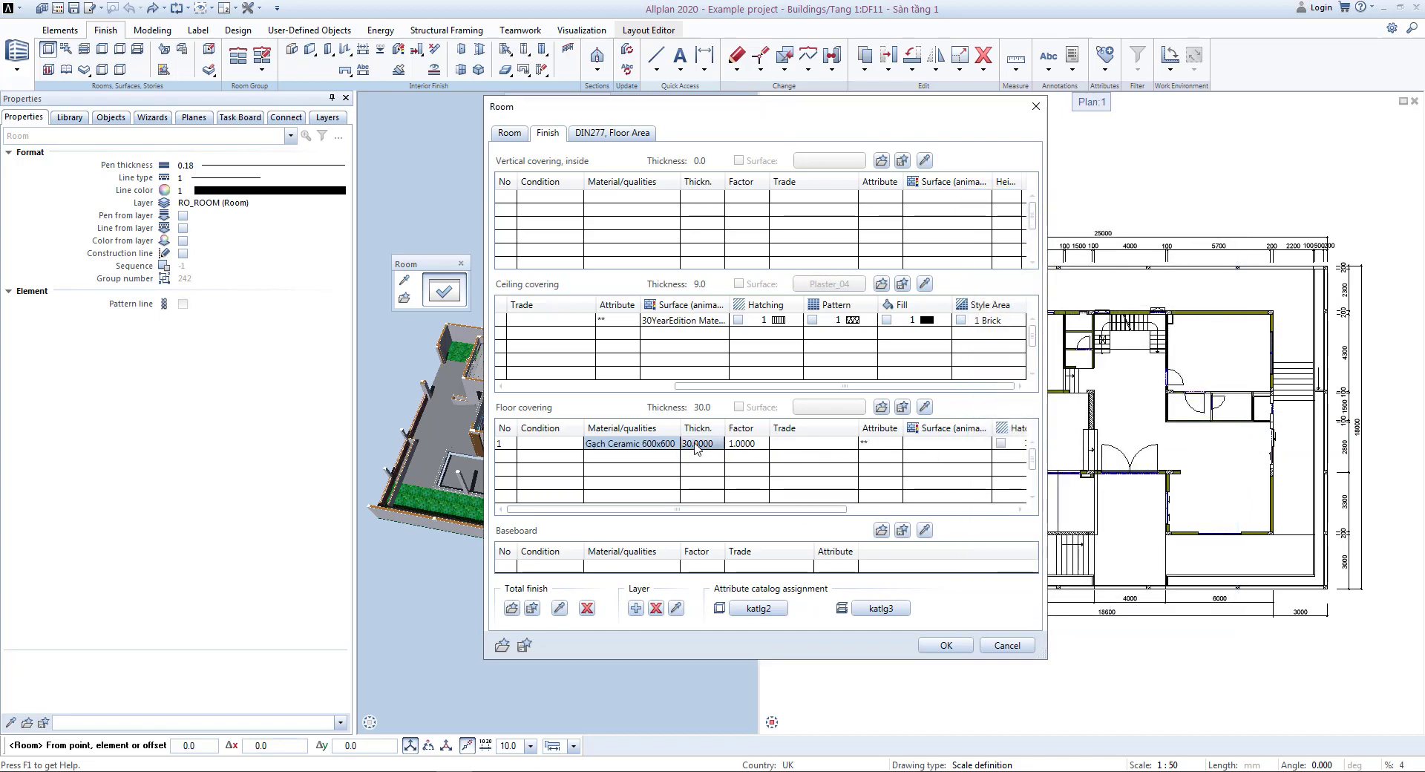
# - Assign the livingroom.surf surface from the surfaces used in the project to the floor covering layer
pyautogui.click(927, 445)
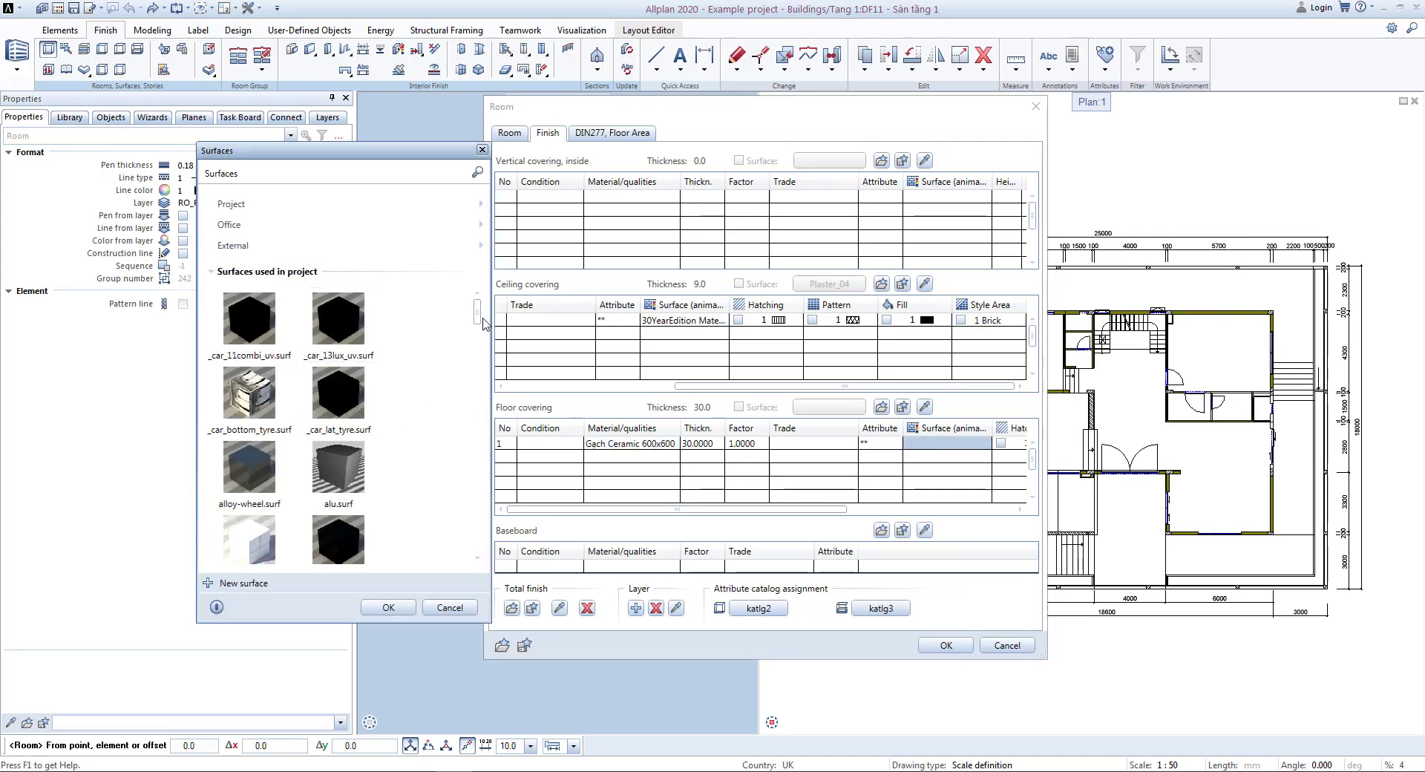
pyautogui.moveTo(483, 319); pyautogui.dragTo(494, 393)
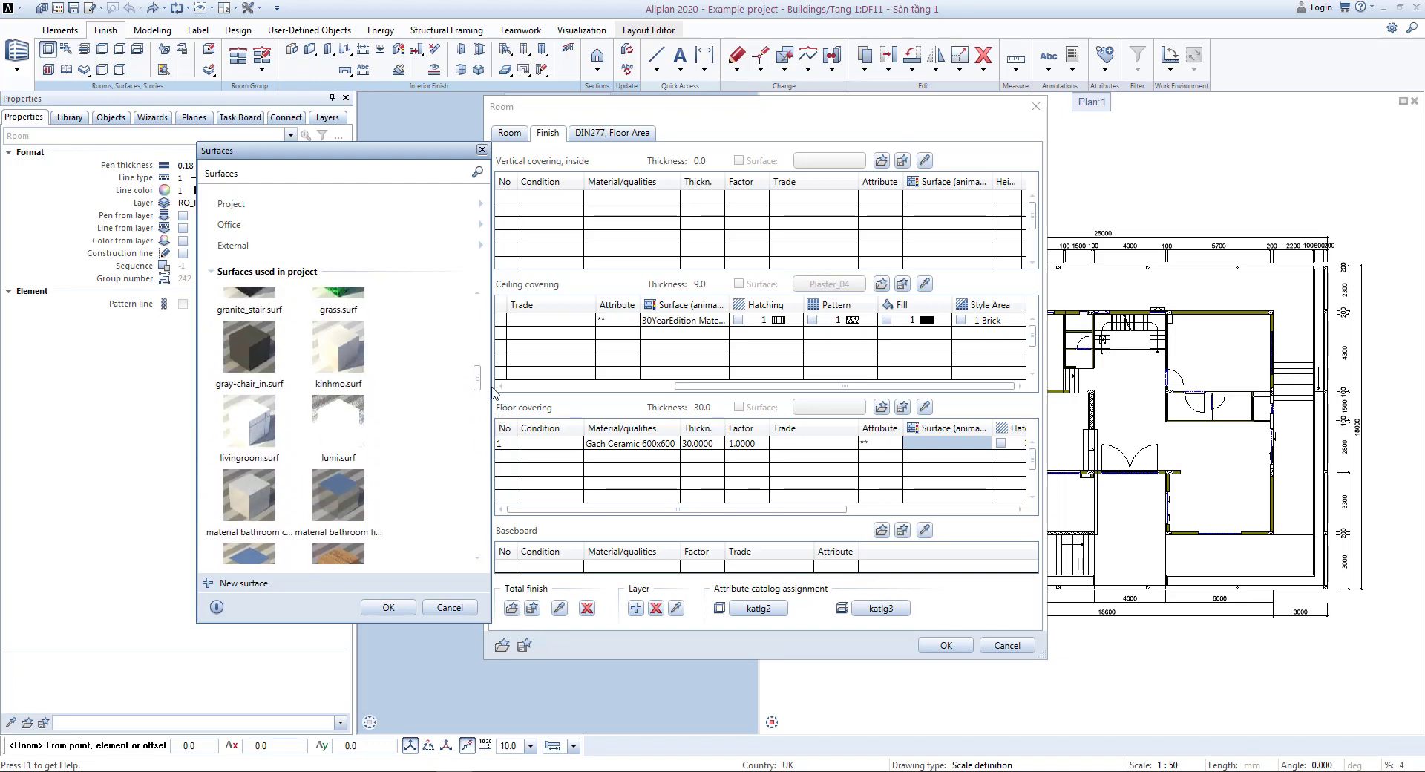
pyautogui.click(261, 428)
pyautogui.click(388, 607)
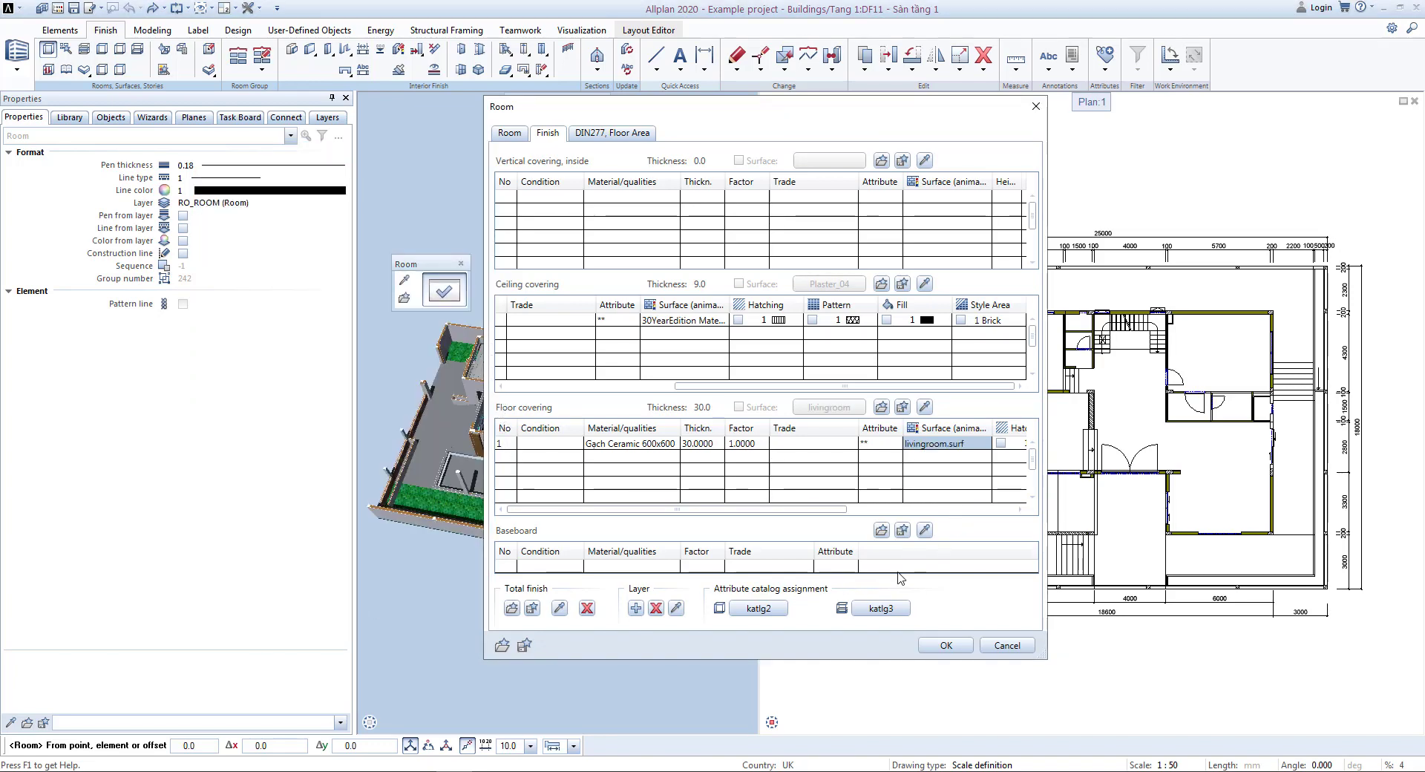
# - Discard the room definition with its finish layers and leave the Room tool
pyautogui.moveTo(818, 510); pyautogui.dragTo(740, 523)
pyautogui.click(509, 567)
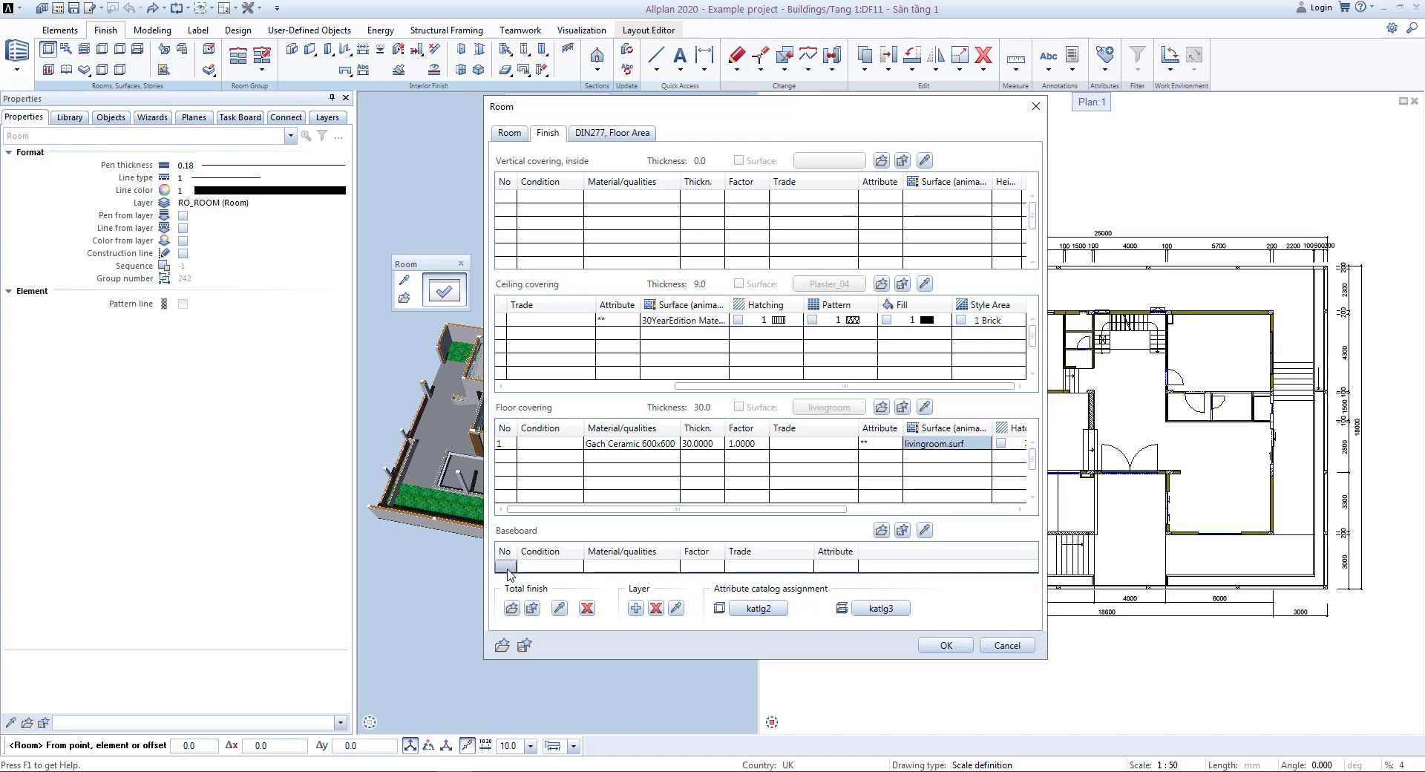
pyautogui.click(522, 567)
pyautogui.click(1003, 649)
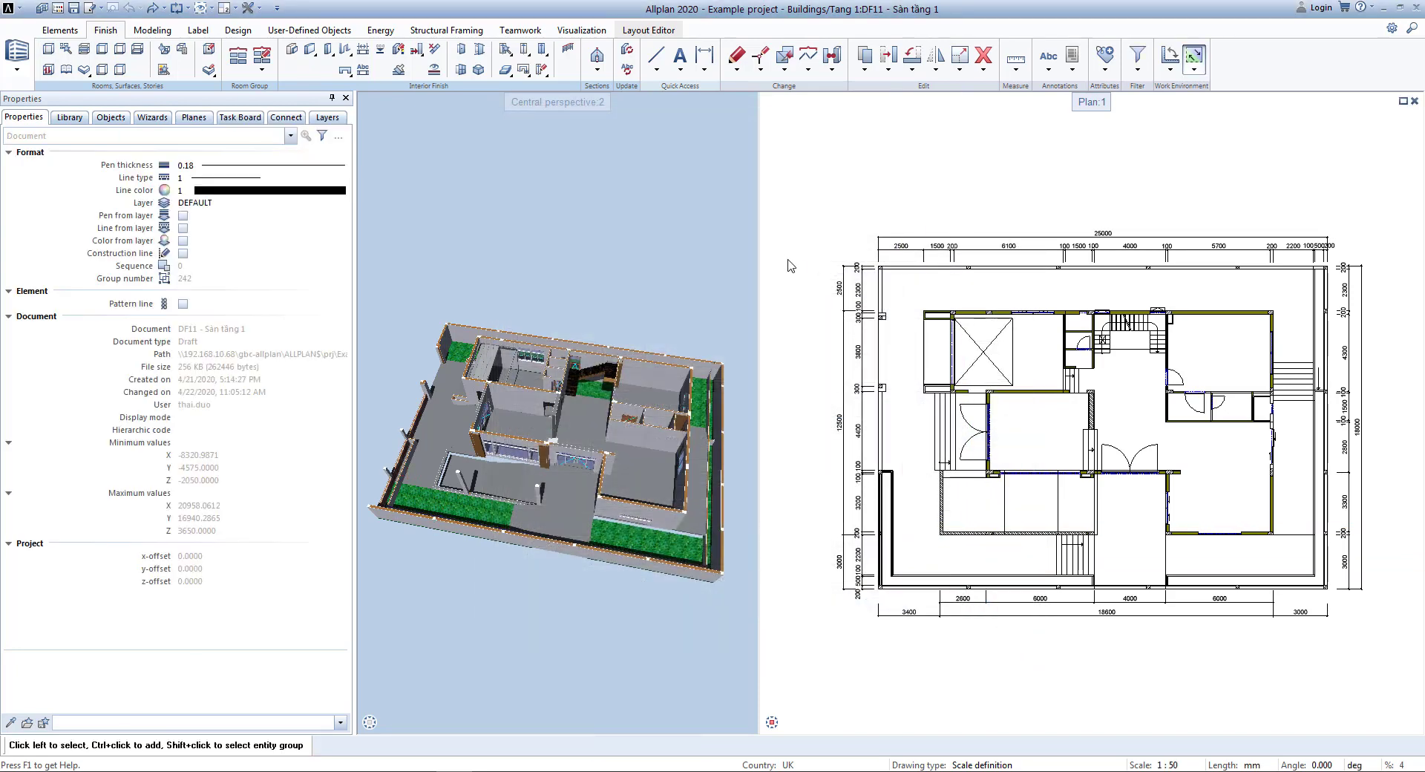
# - Load drawing file 16 "Floor 1" of Tang 1 alongside the first-floor drawing files that are already open
pyautogui.doubleClick(787, 252)
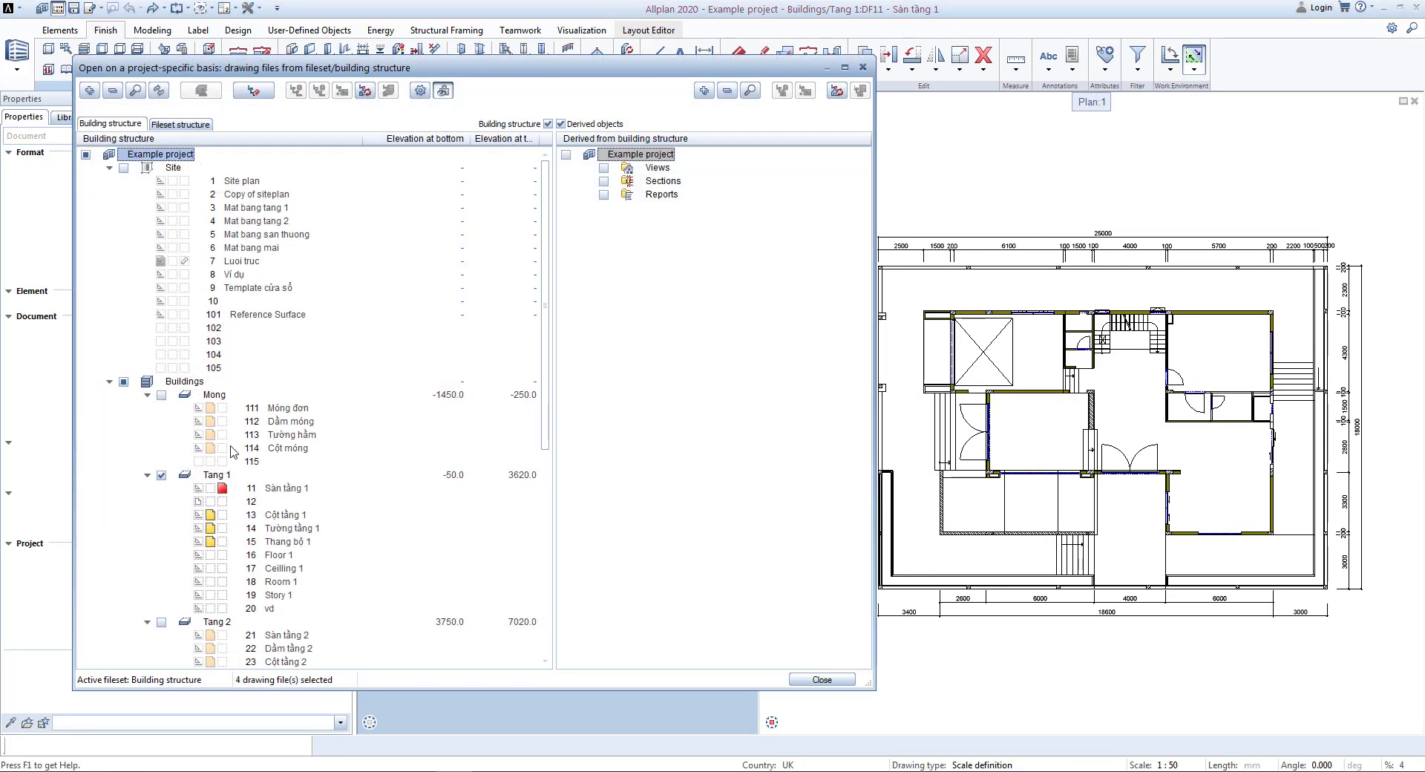
pyautogui.scroll(-1, 232, 471)
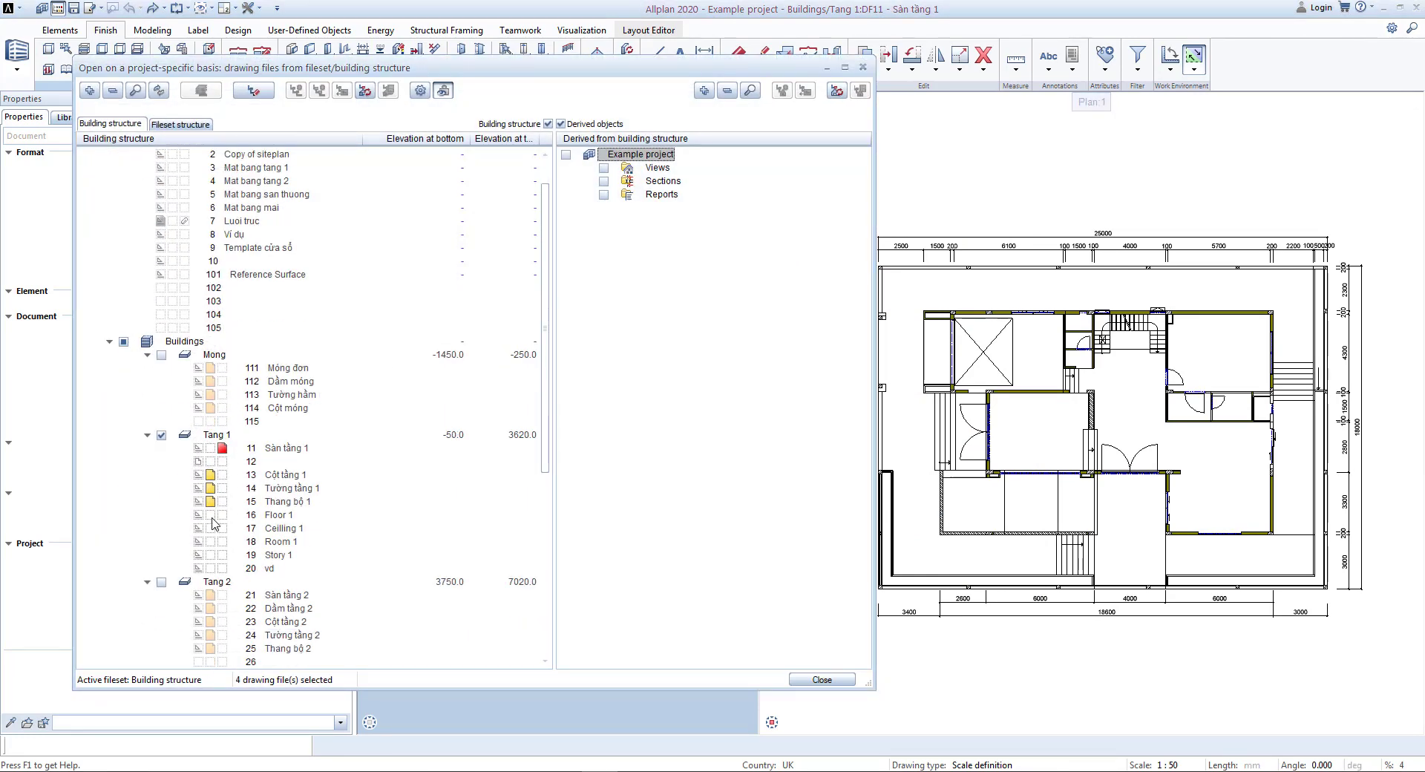
pyautogui.click(209, 519)
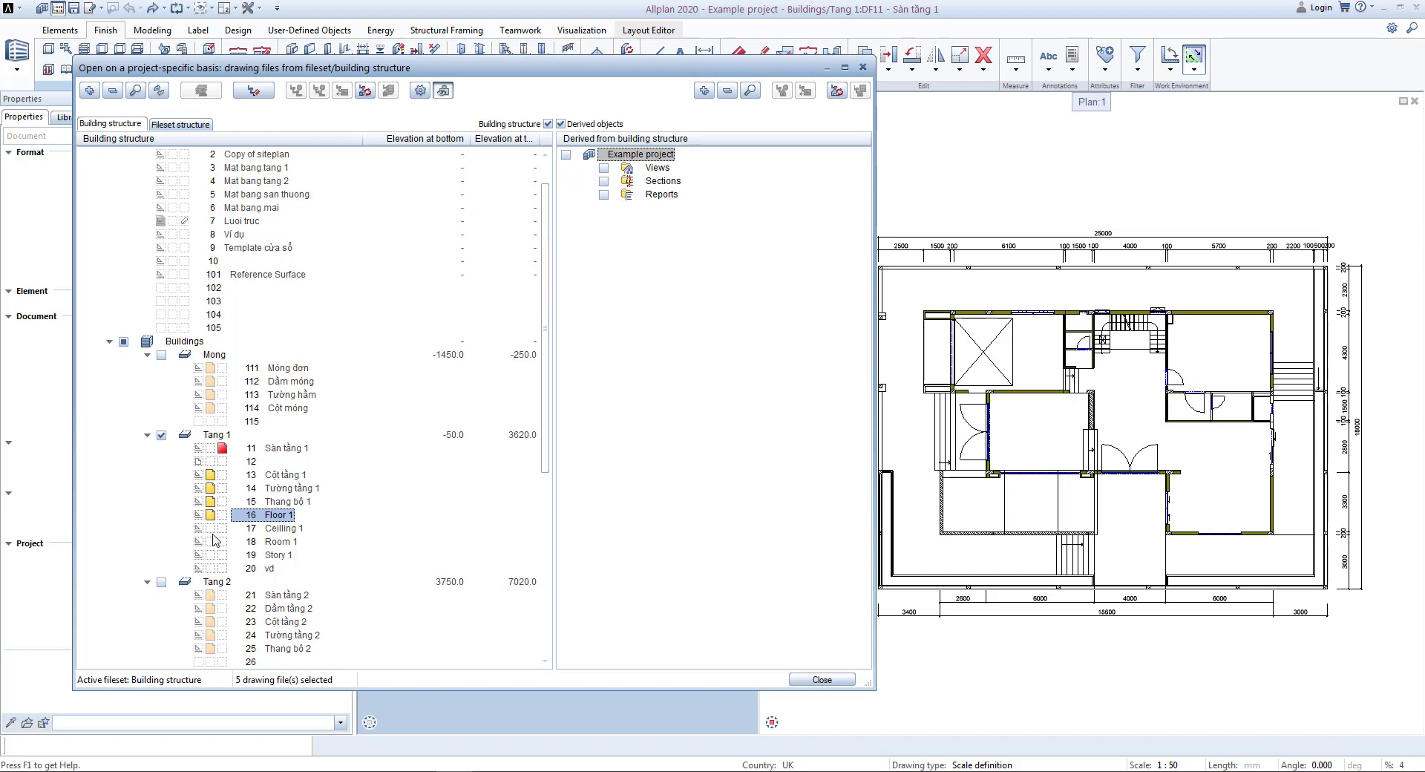
pyautogui.click(212, 530)
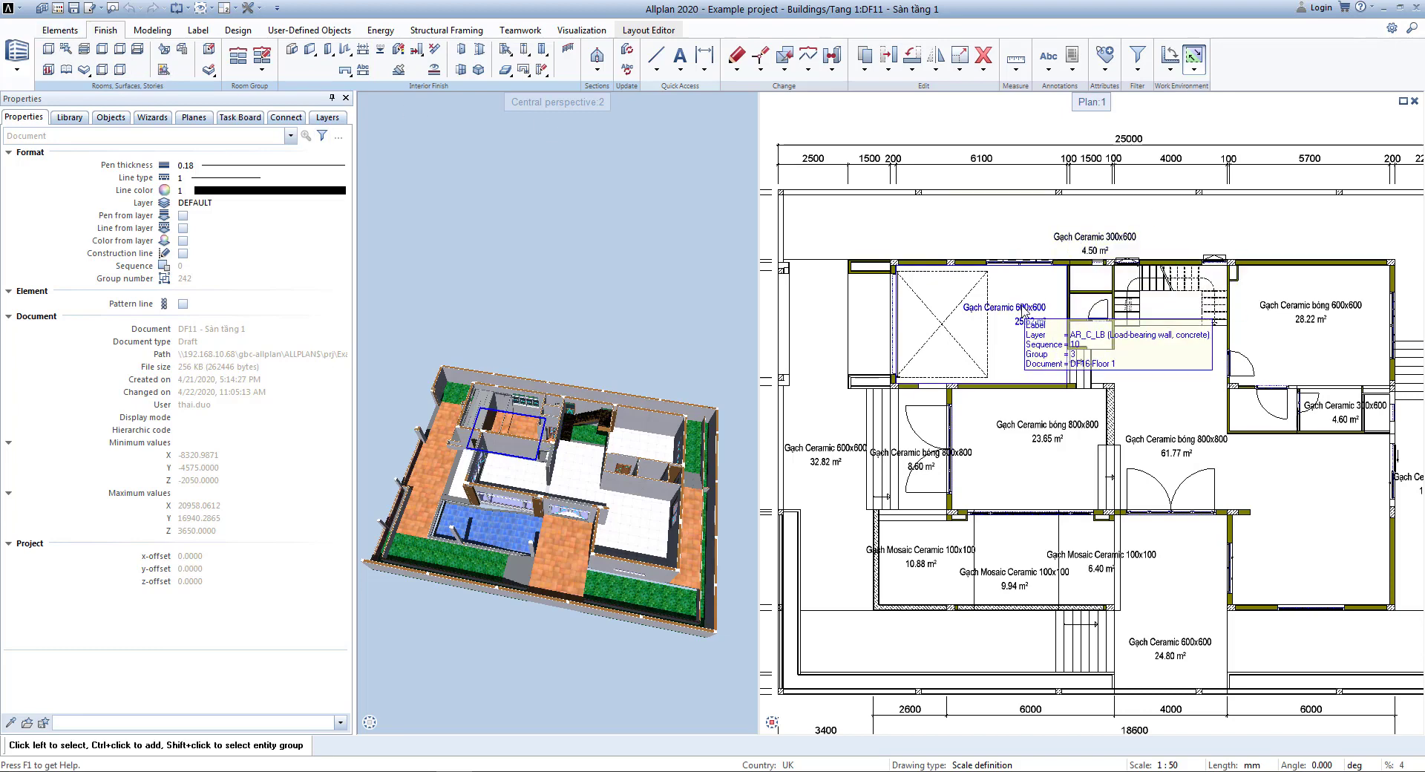
# - Make drawing file 18 "Room 1" of Tang 1 the current drawing file
pyautogui.scroll(-2, 1023, 339)
pyautogui.scroll(3, 951, 340)
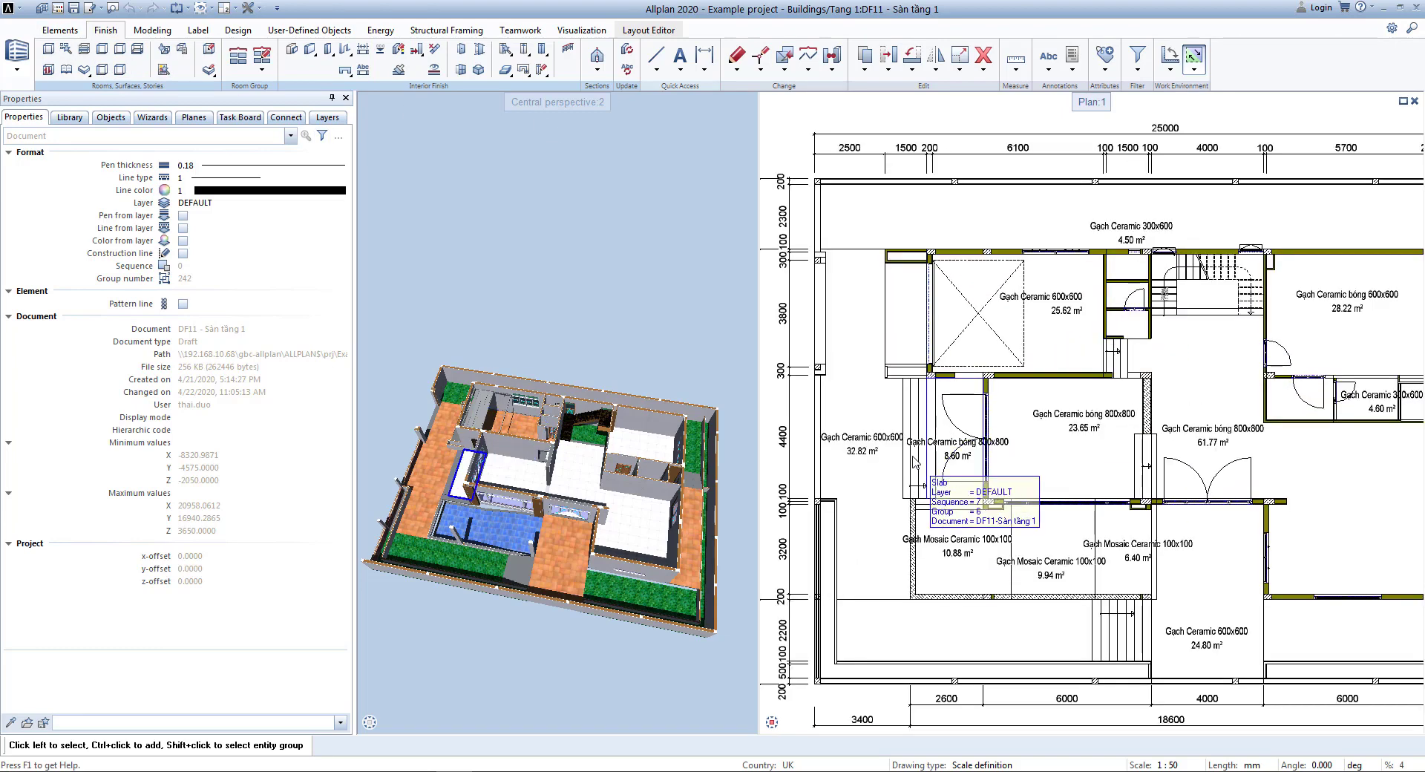
pyautogui.scroll(3, 640, 512)
pyautogui.scroll(-3, 644, 499)
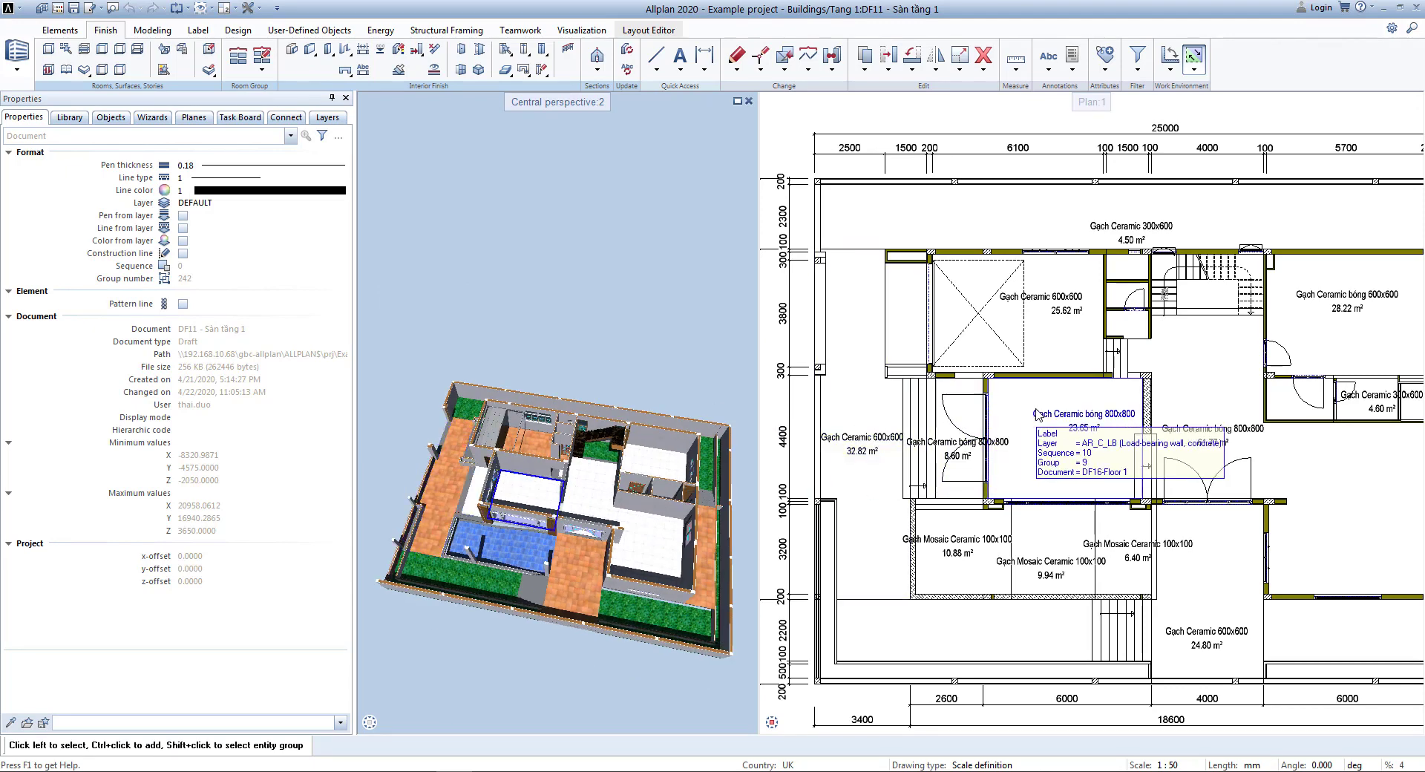
pyautogui.doubleClick(1022, 451)
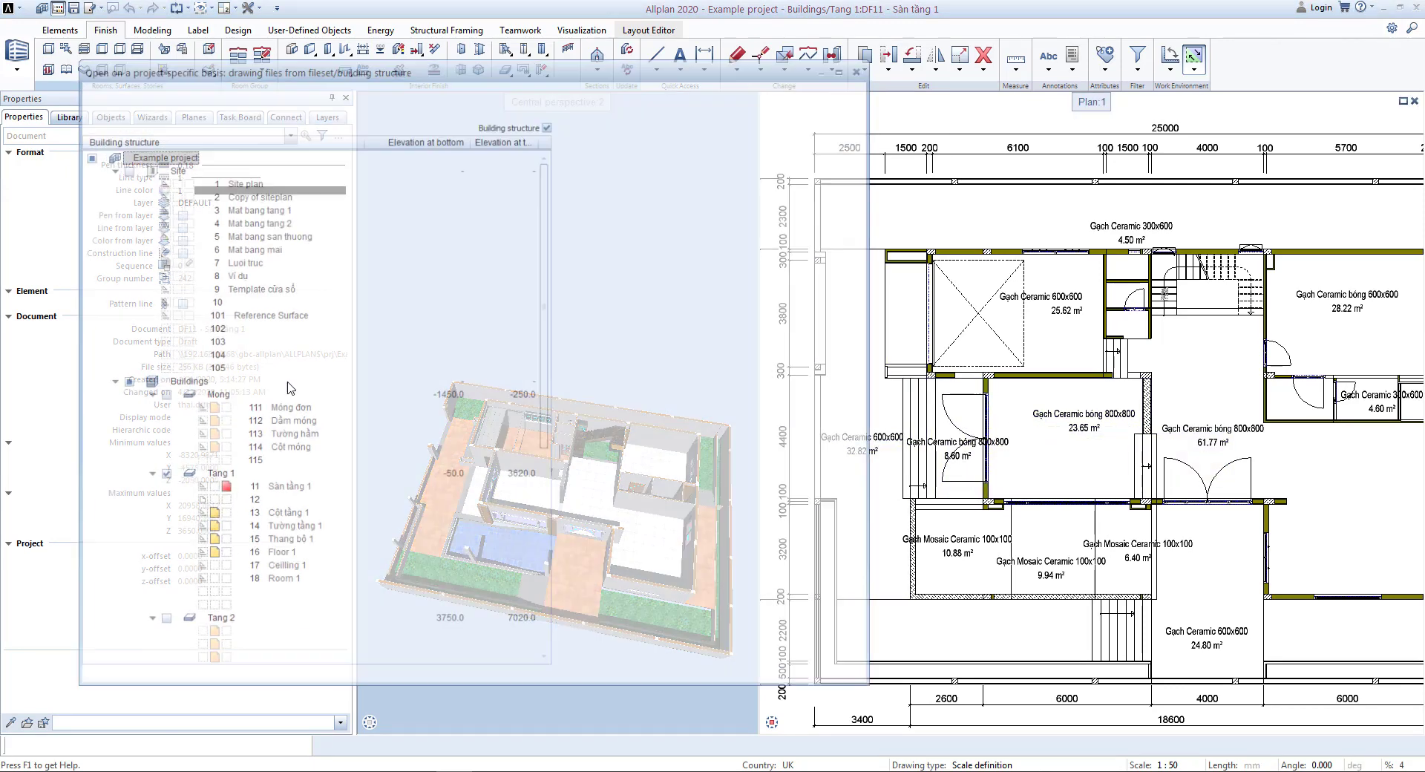
pyautogui.scroll(-1, 289, 568)
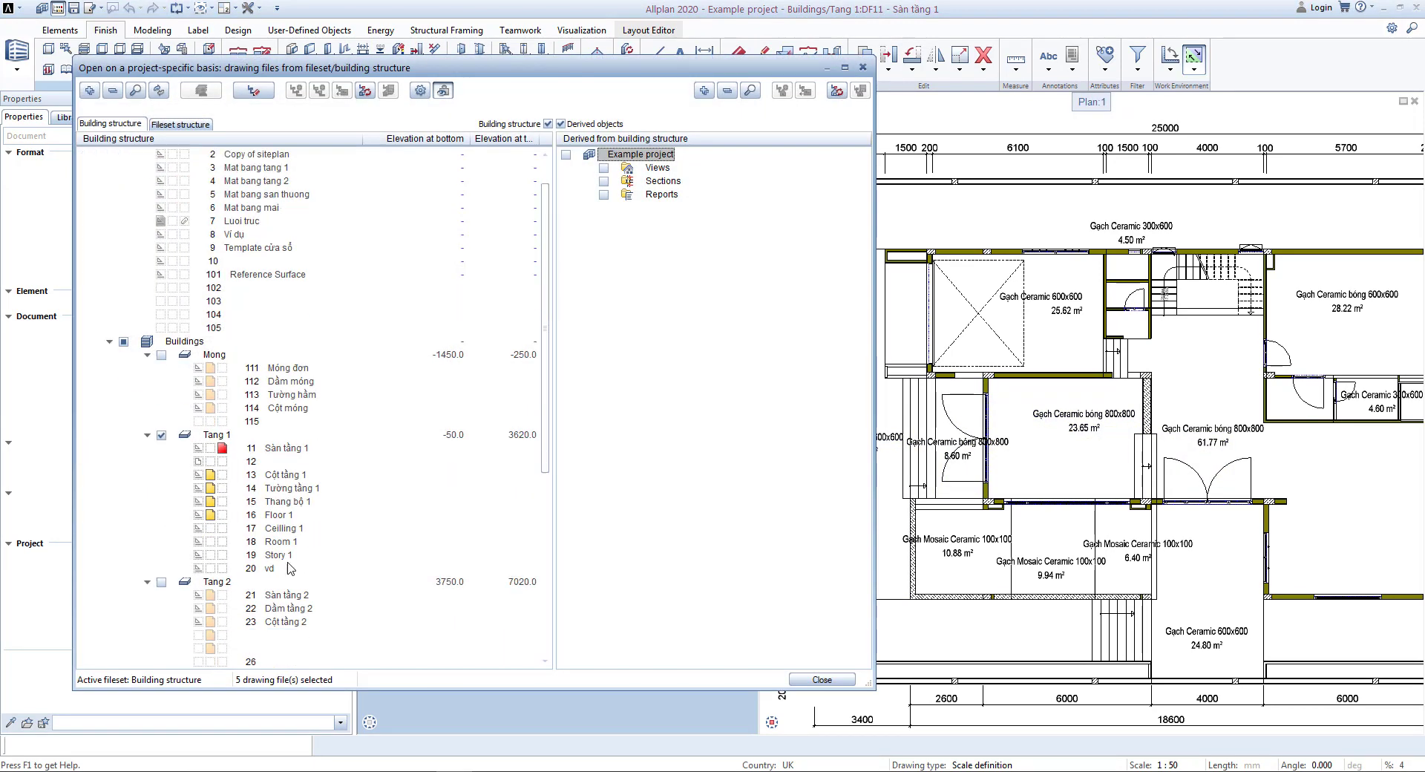
pyautogui.click(223, 541)
pyautogui.press('Escape')
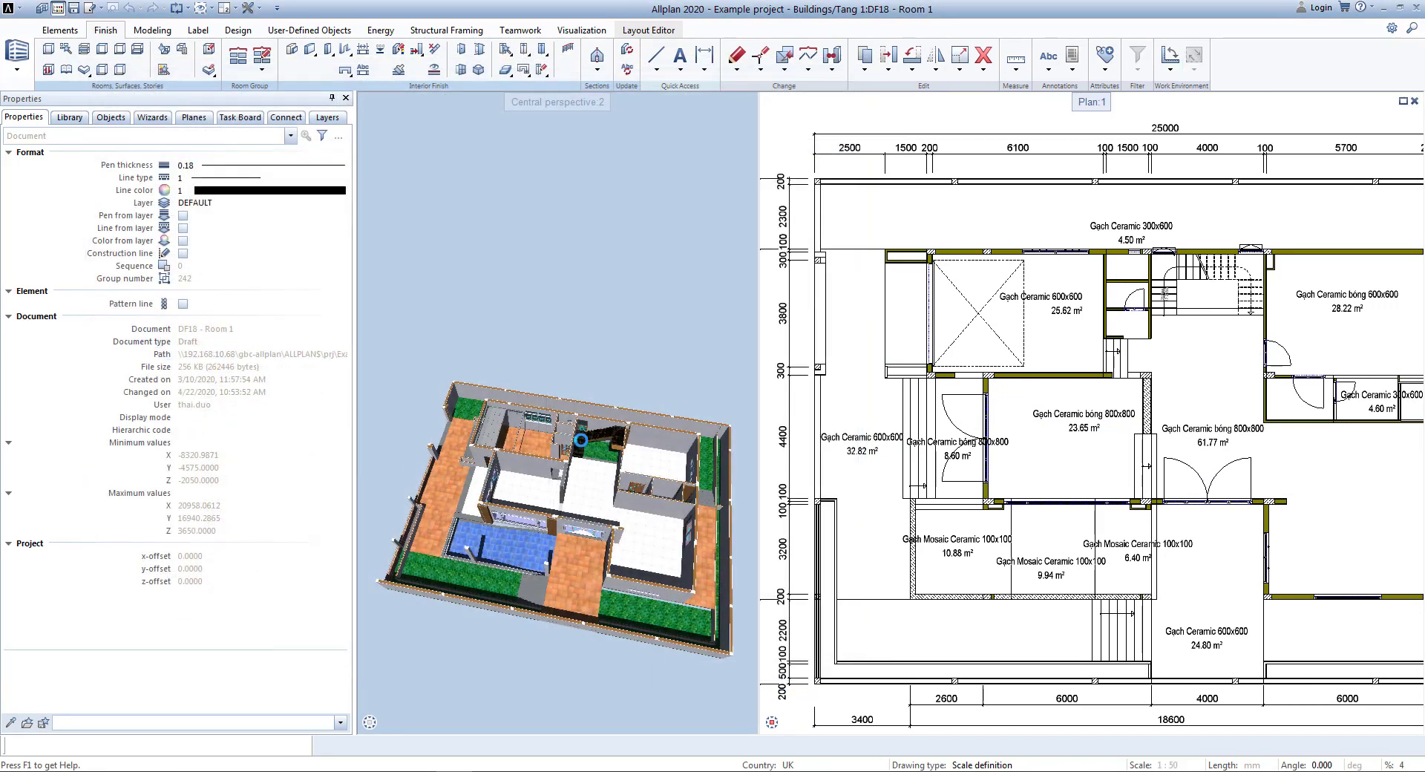
# - Start a new room, open its properties and check the DIN277 and floor area attributes
pyautogui.moveTo(880, 300); pyautogui.dragTo(899, 326, button='middle')
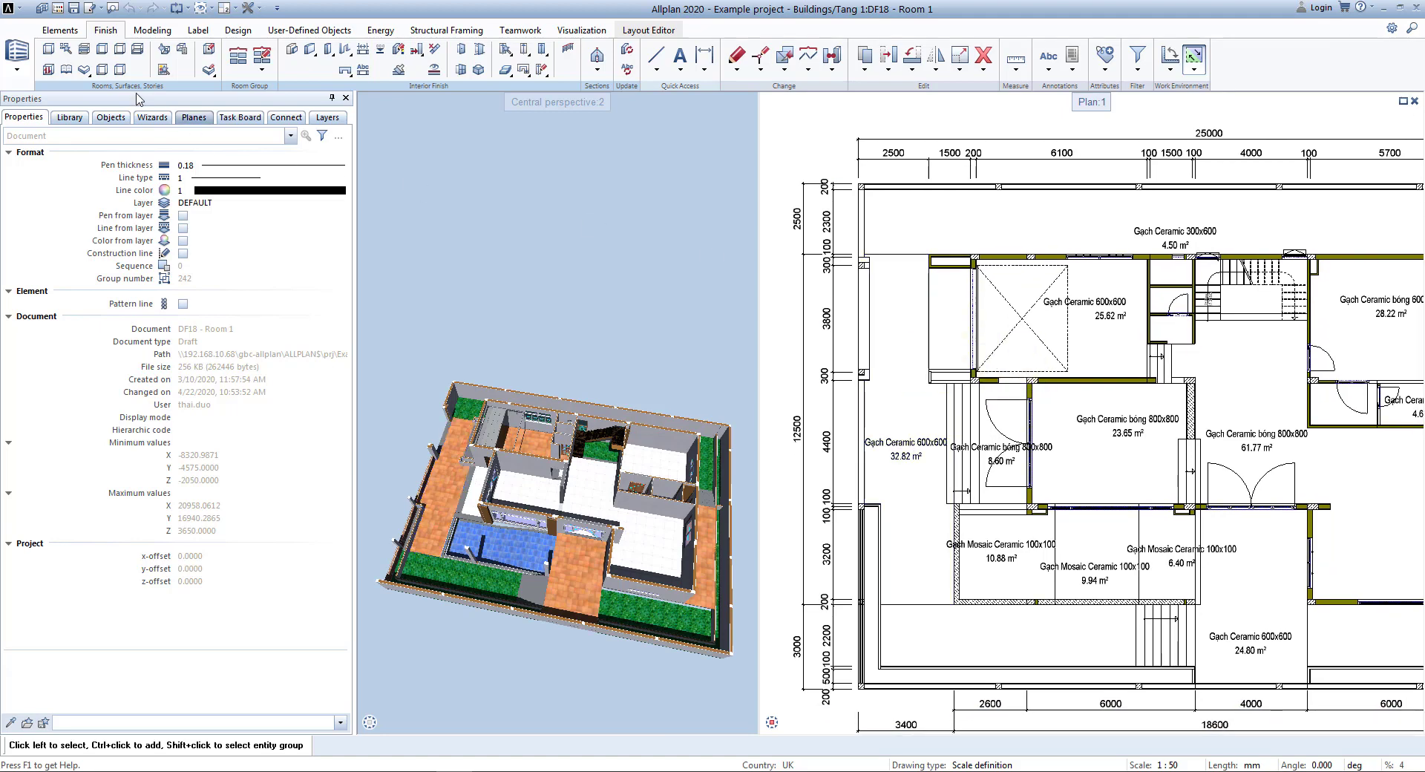
pyautogui.click(48, 49)
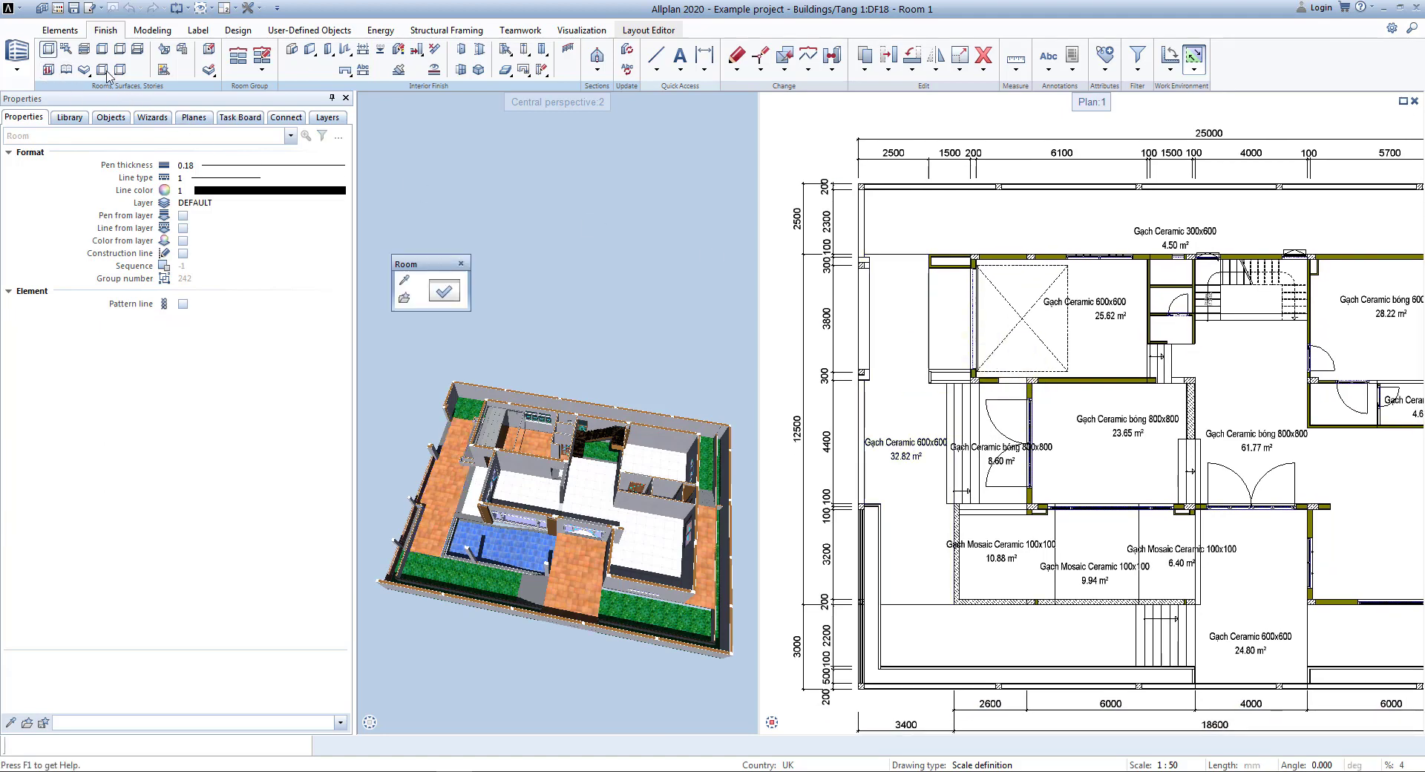
pyautogui.click(453, 290)
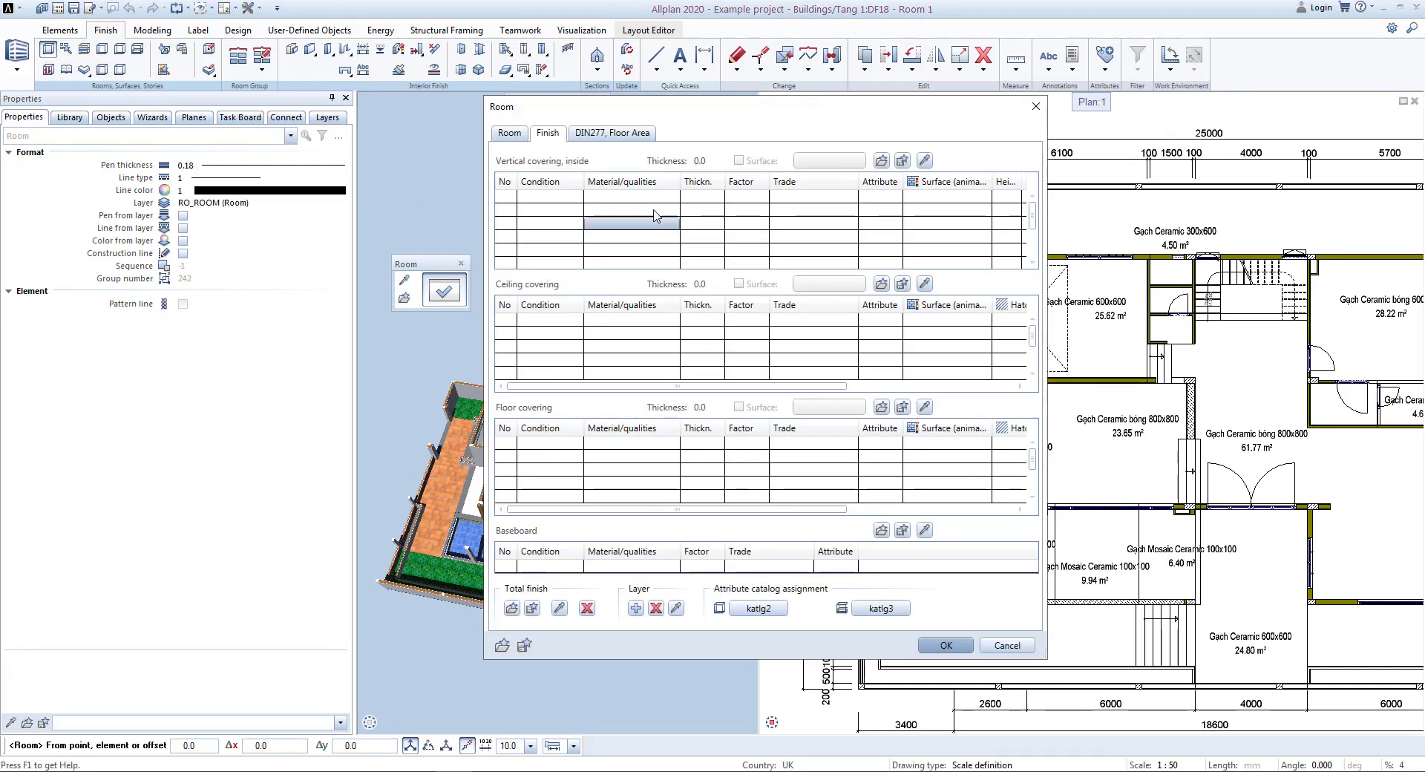
pyautogui.click(626, 133)
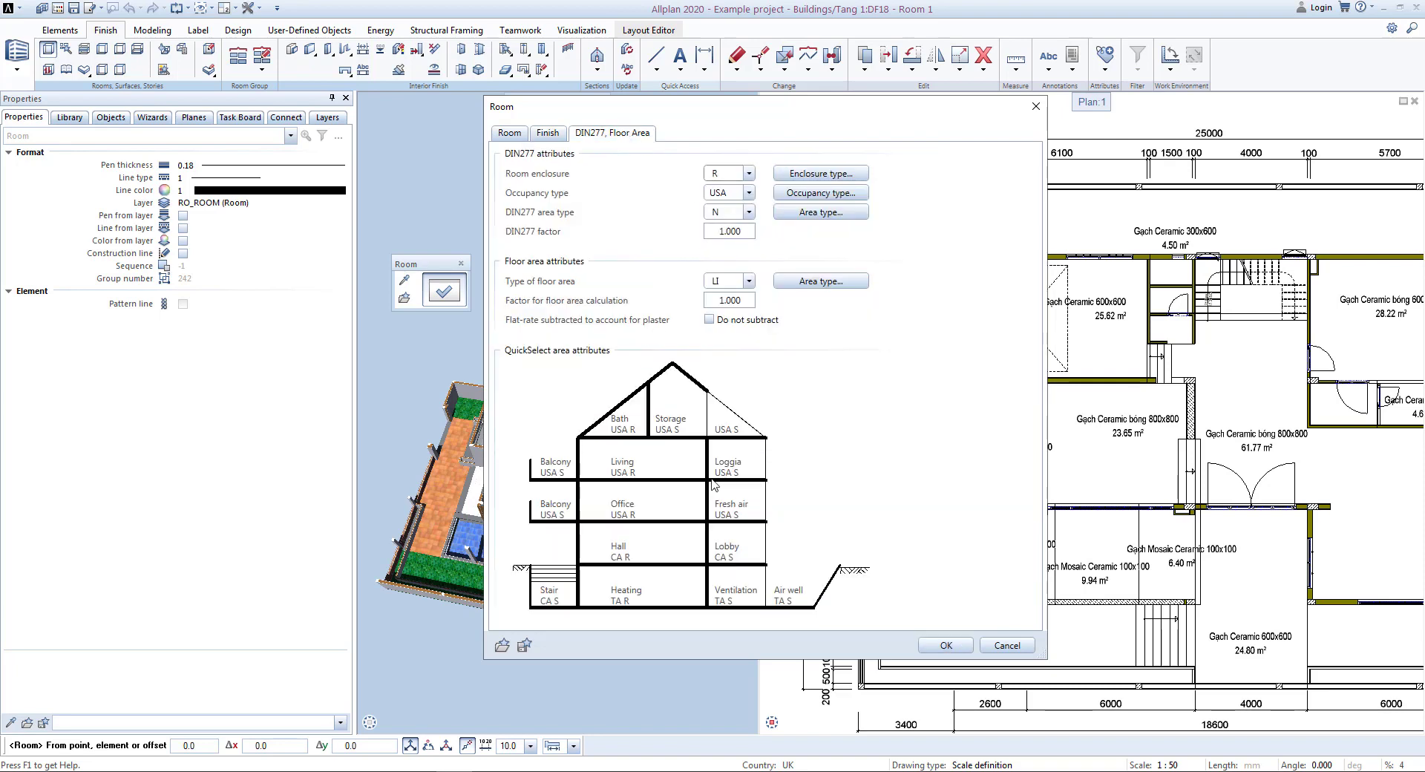
pyautogui.click(549, 134)
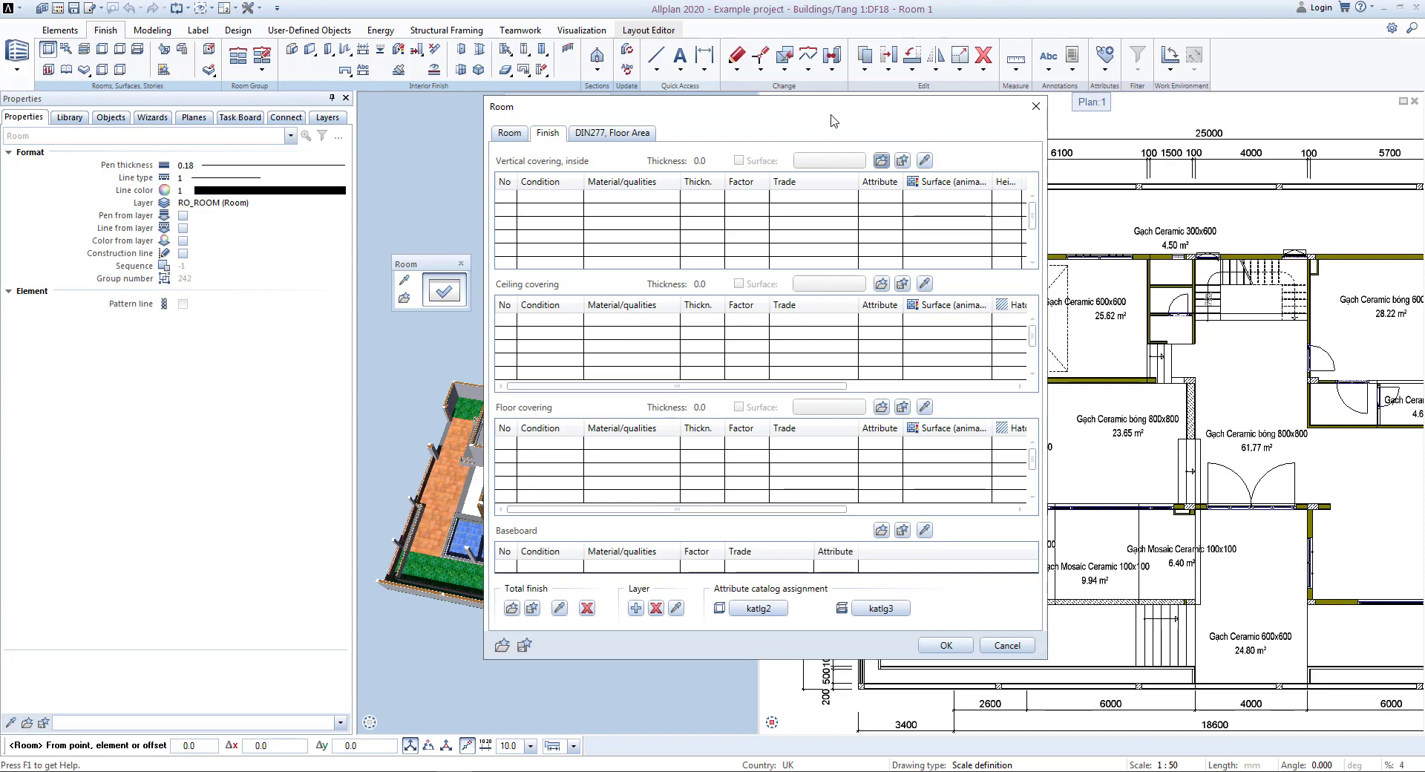
# - Match the new room's floor covering to the existing "Gạch Ceramic 600x600" floor in the upper-left room of the plan
pyautogui.moveTo(831, 119); pyautogui.dragTo(1042, 128)
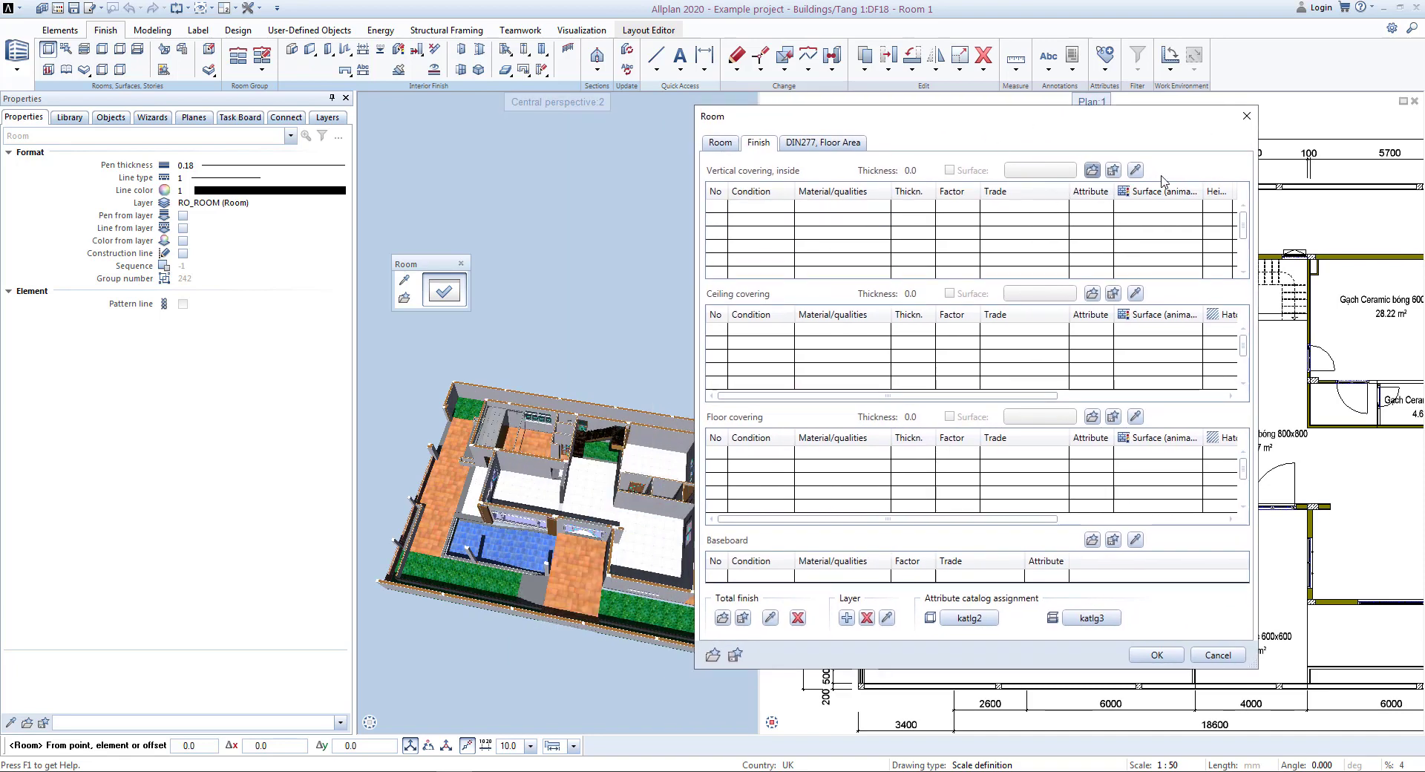
pyautogui.click(1136, 418)
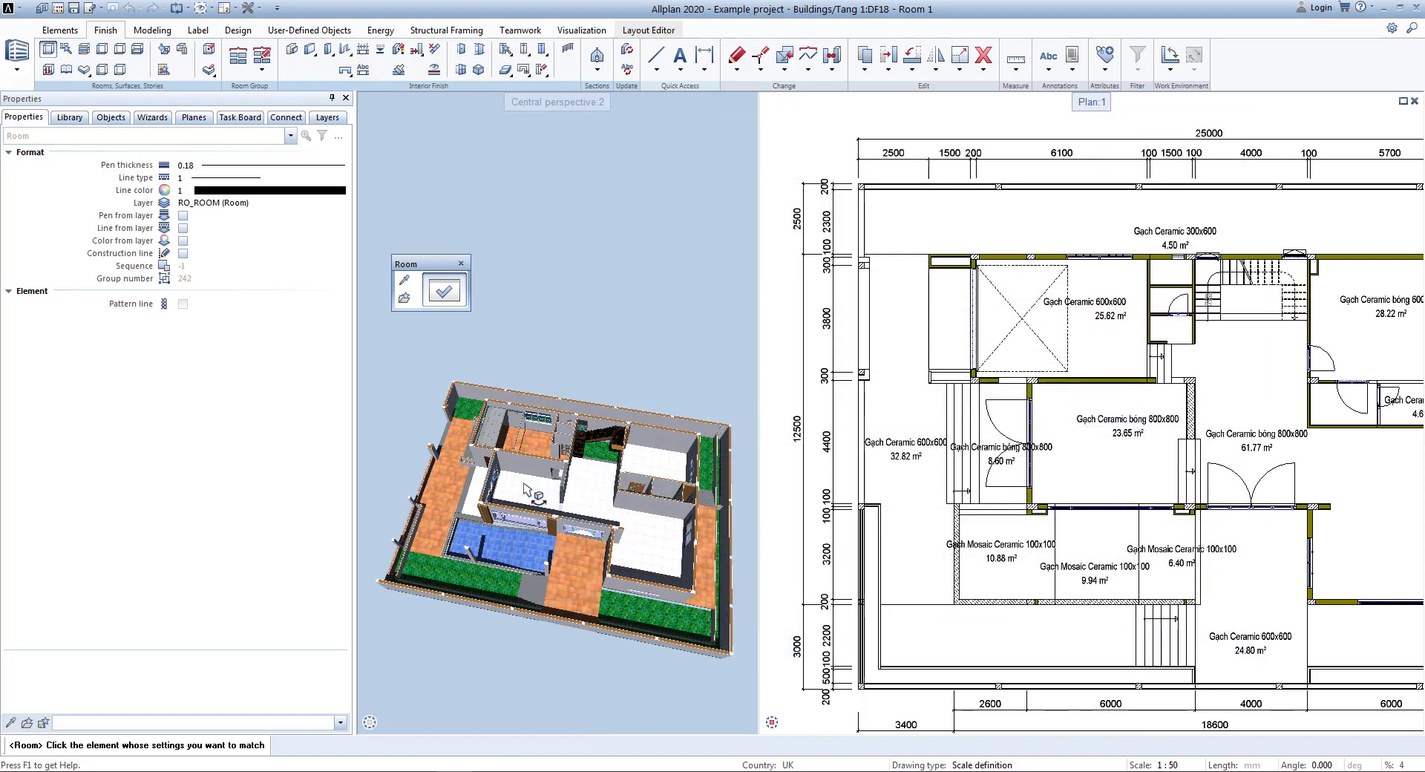
pyautogui.scroll(2, 458, 657)
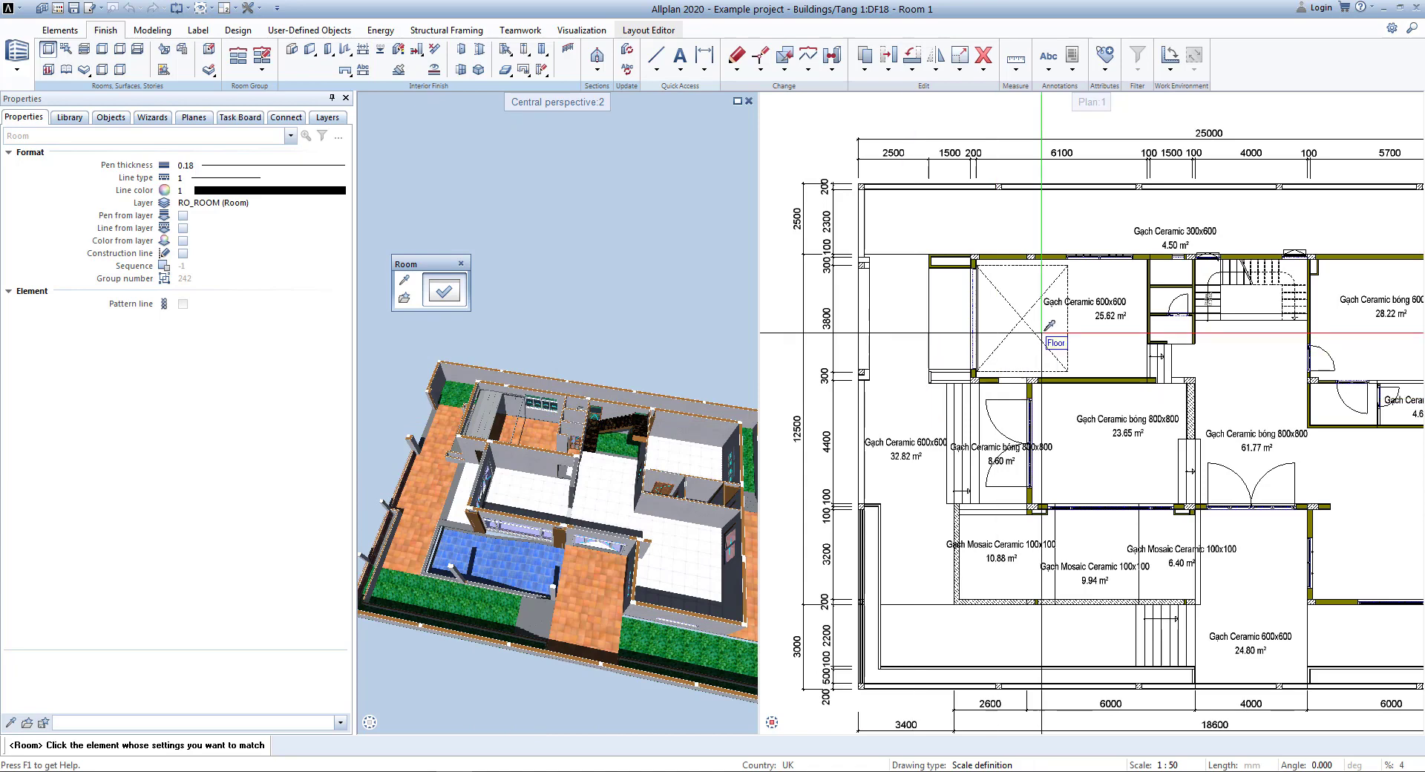
pyautogui.click(1108, 324)
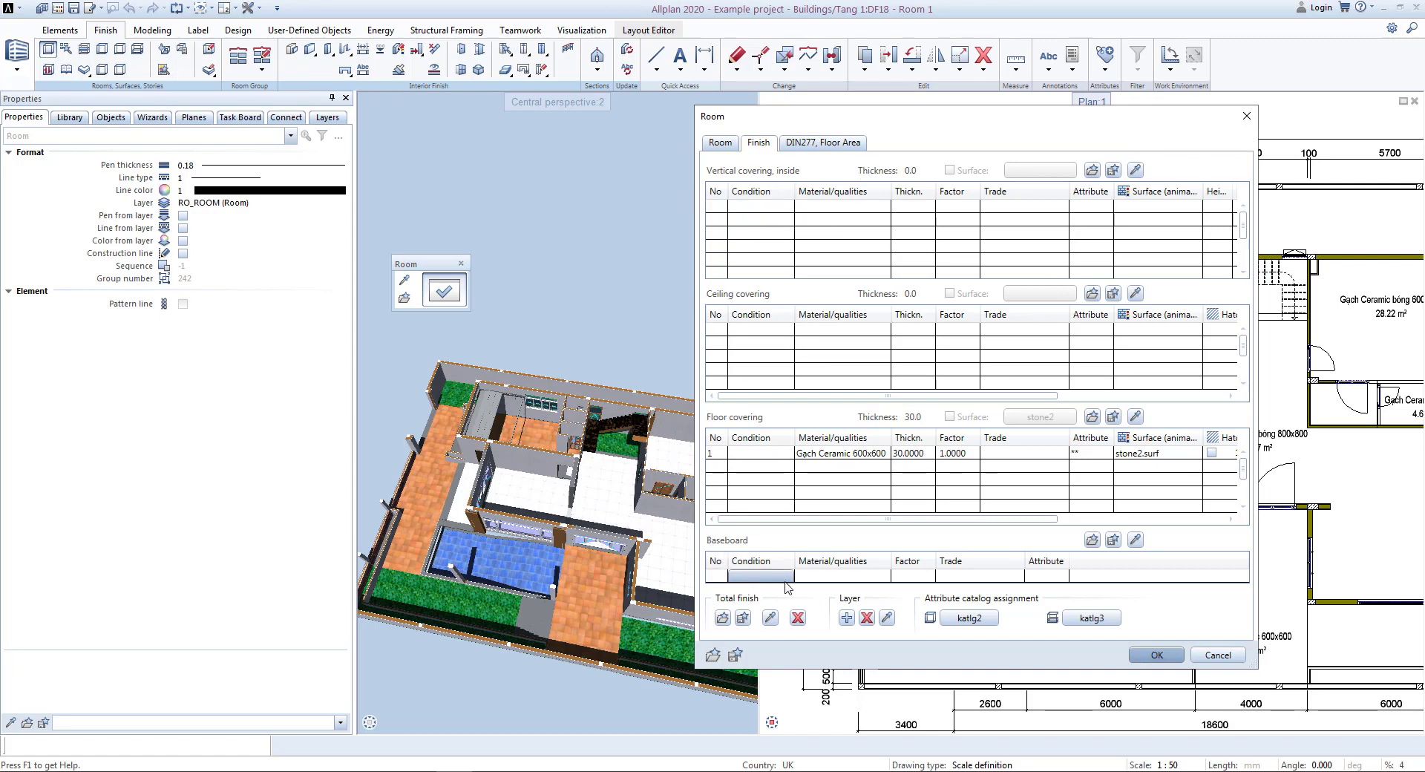
# - Set the room's function to "NHÀ XE" and its name to "P1"
pyautogui.click(720, 143)
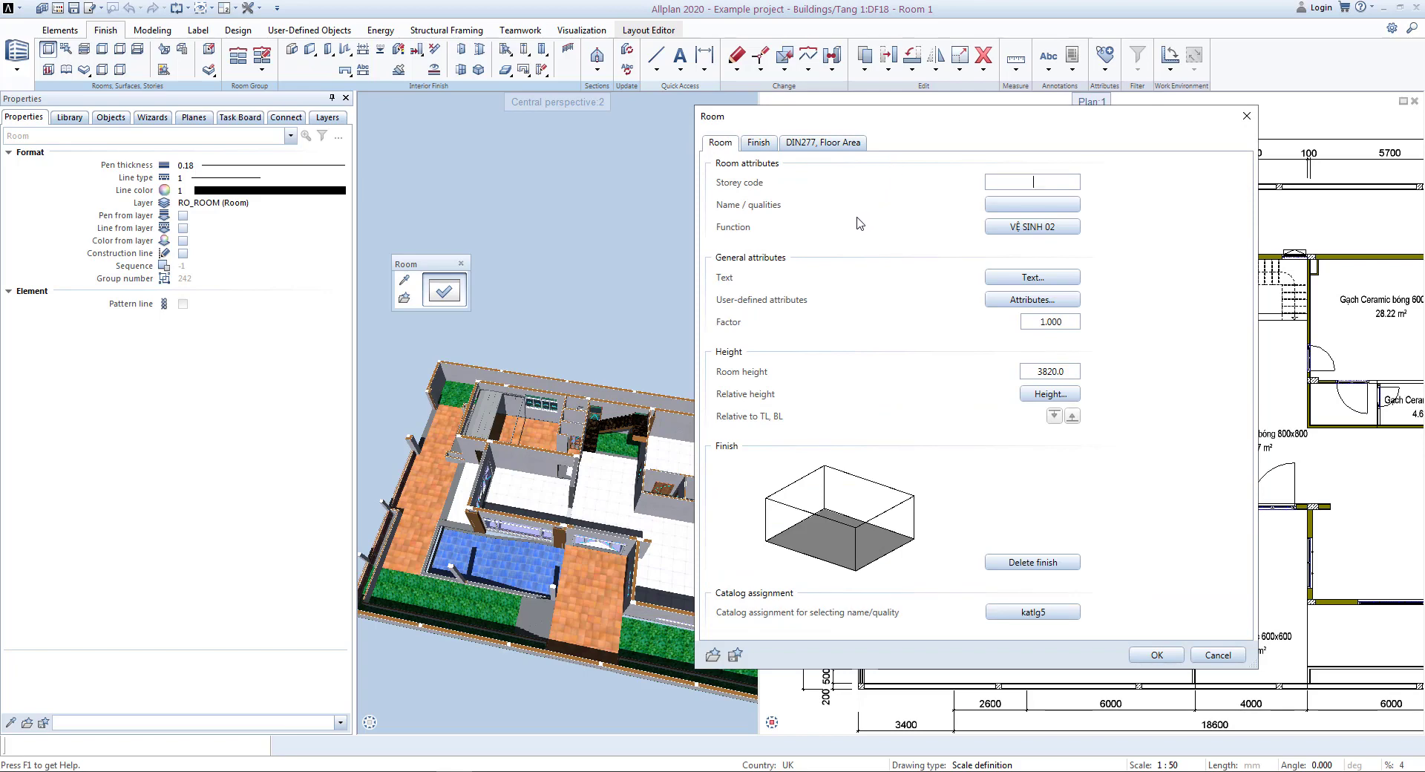
pyautogui.click(1031, 228)
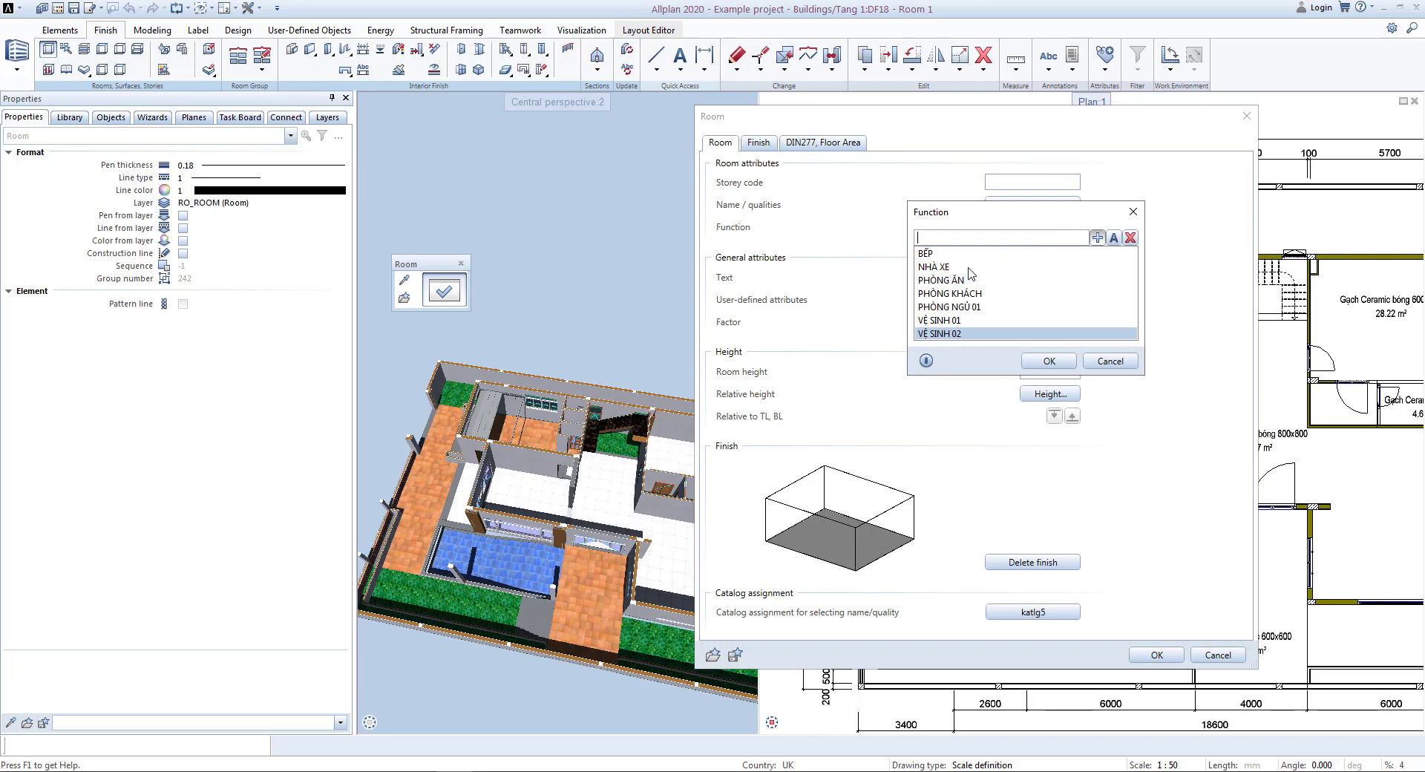
pyautogui.doubleClick(937, 267)
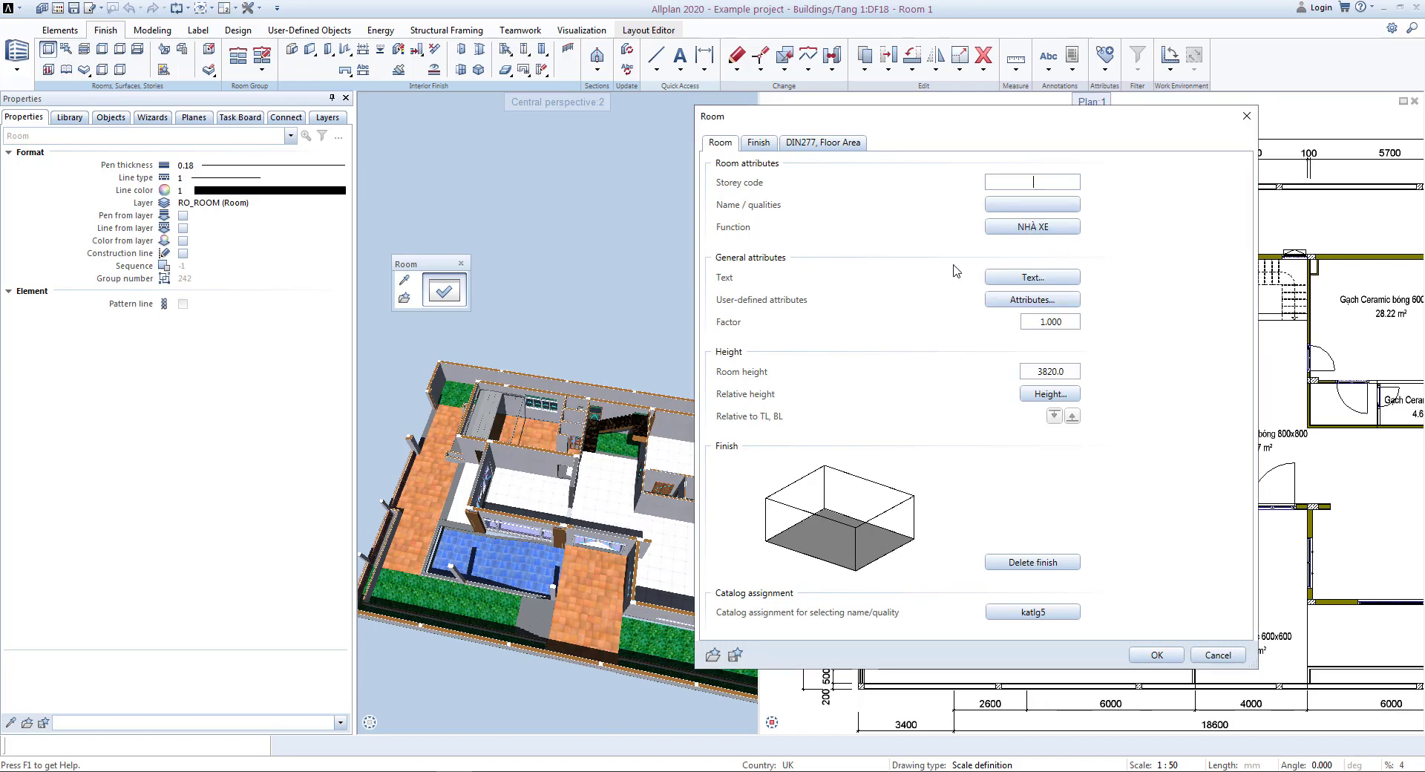
pyautogui.click(1034, 210)
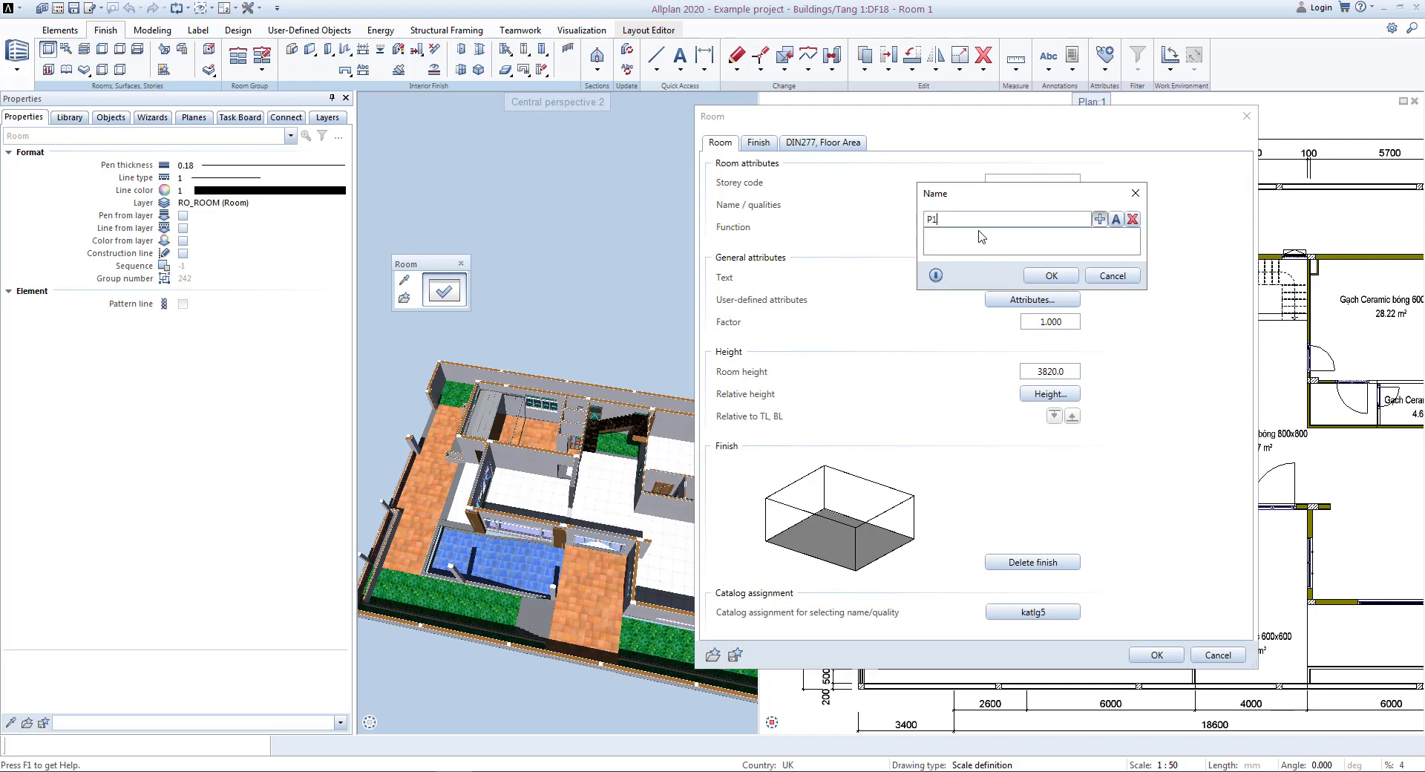
pyautogui.click(1045, 278)
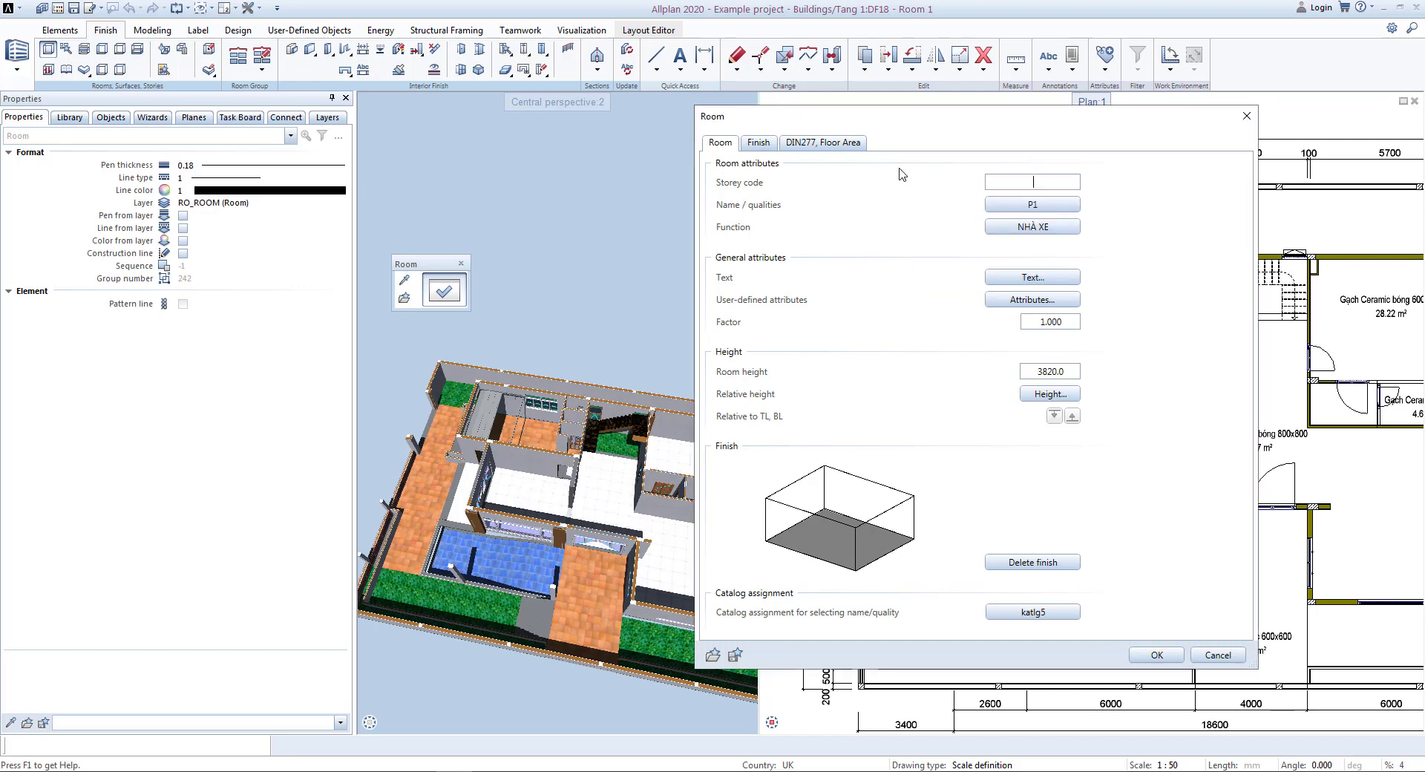
# - Review the room's text attributes and user-defined attributes, including those of its floor surface
pyautogui.click(1036, 280)
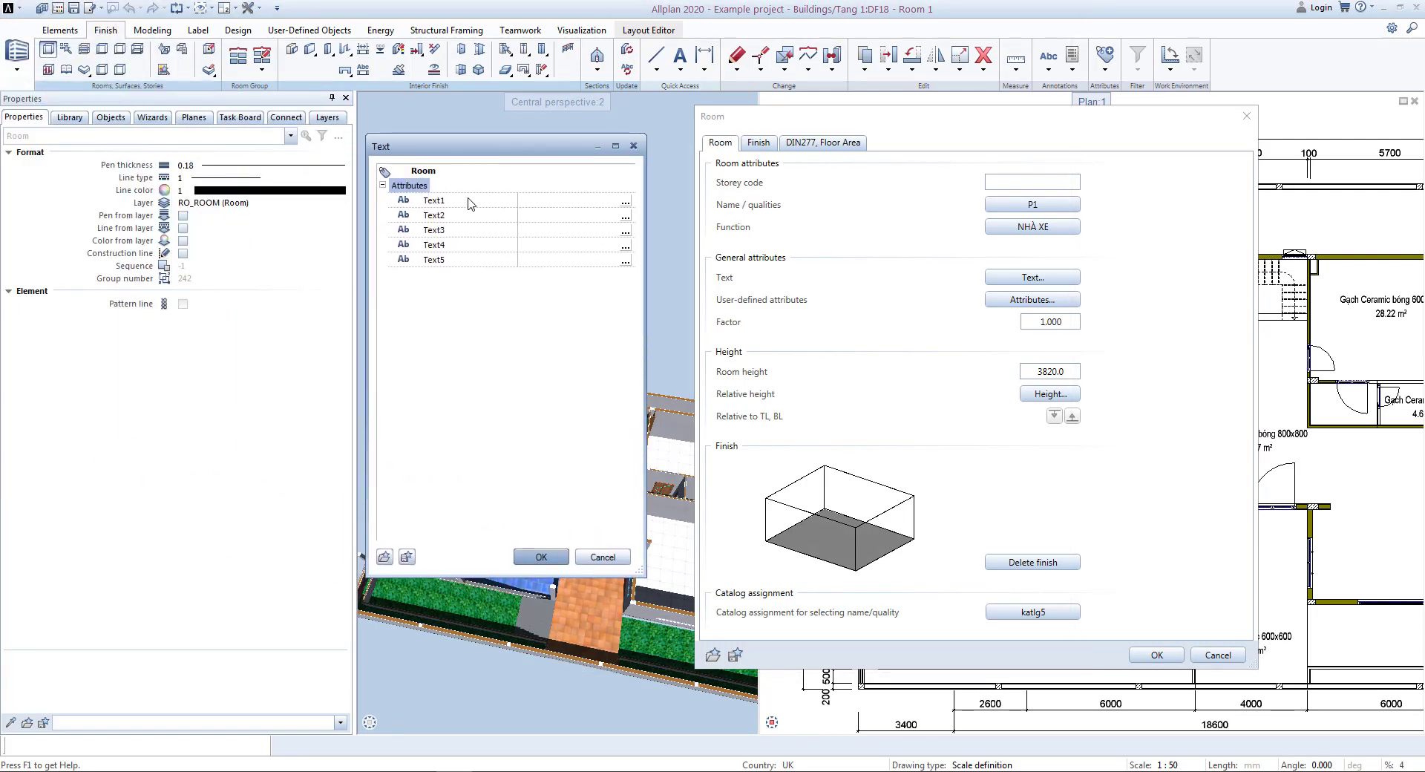
pyautogui.click(633, 147)
pyautogui.click(1029, 300)
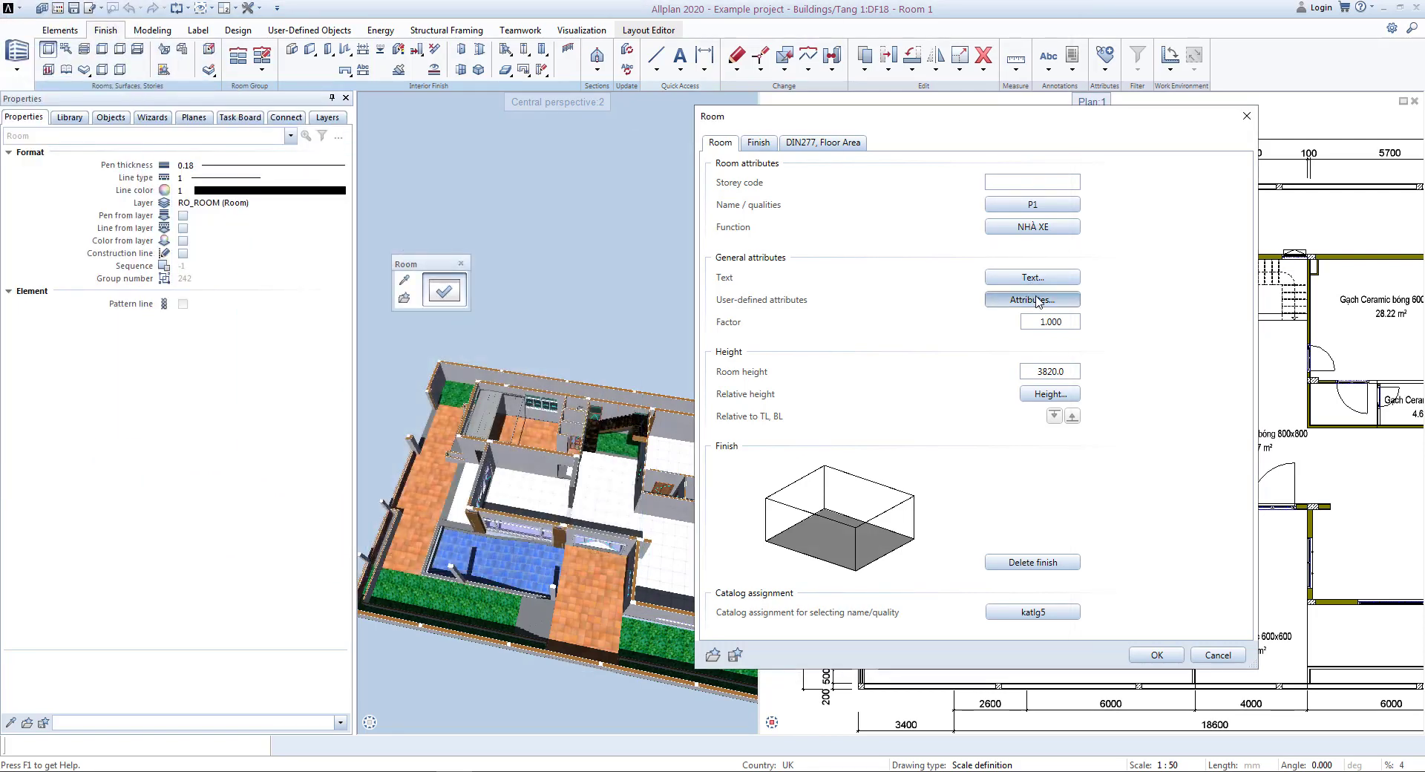
pyautogui.moveTo(1093, 210); pyautogui.dragTo(684, 174)
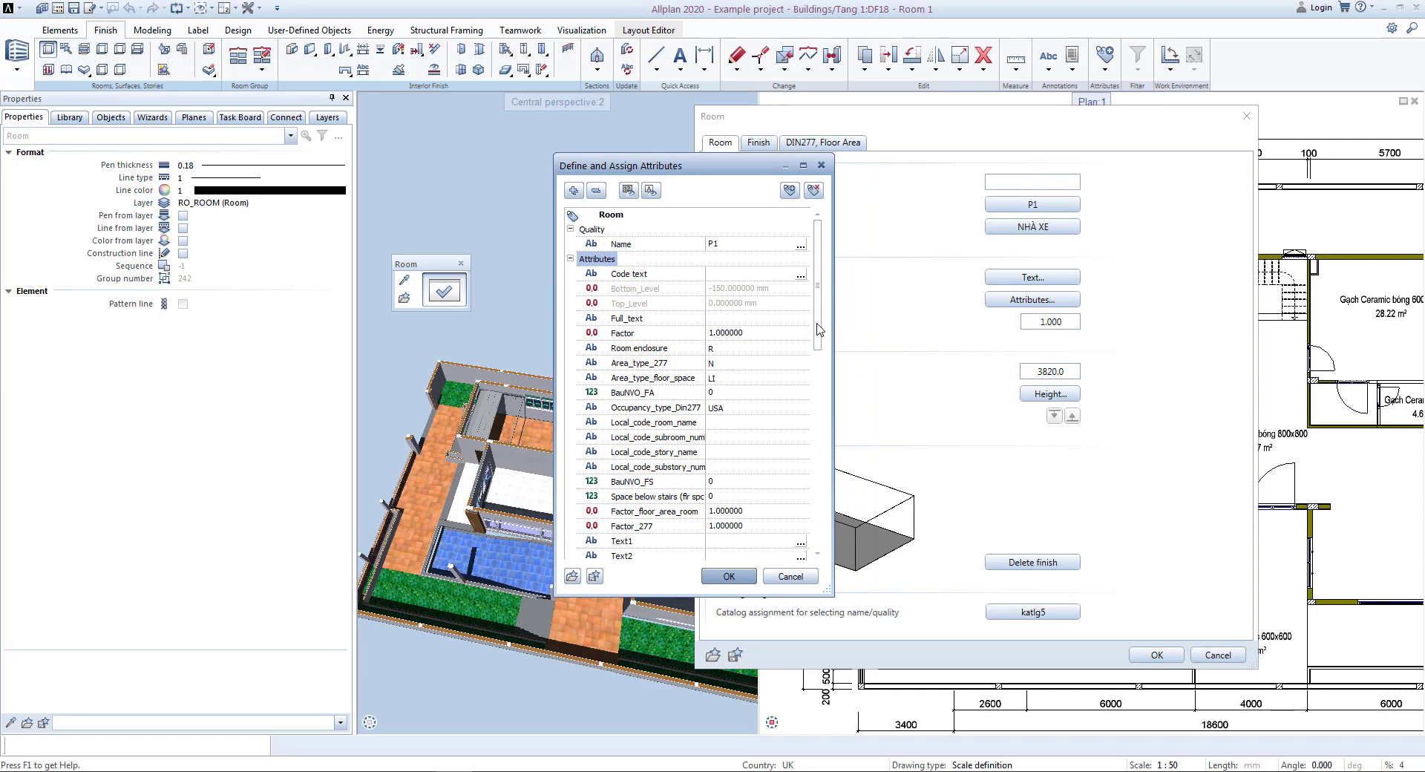
pyautogui.scroll(-6, 819, 330)
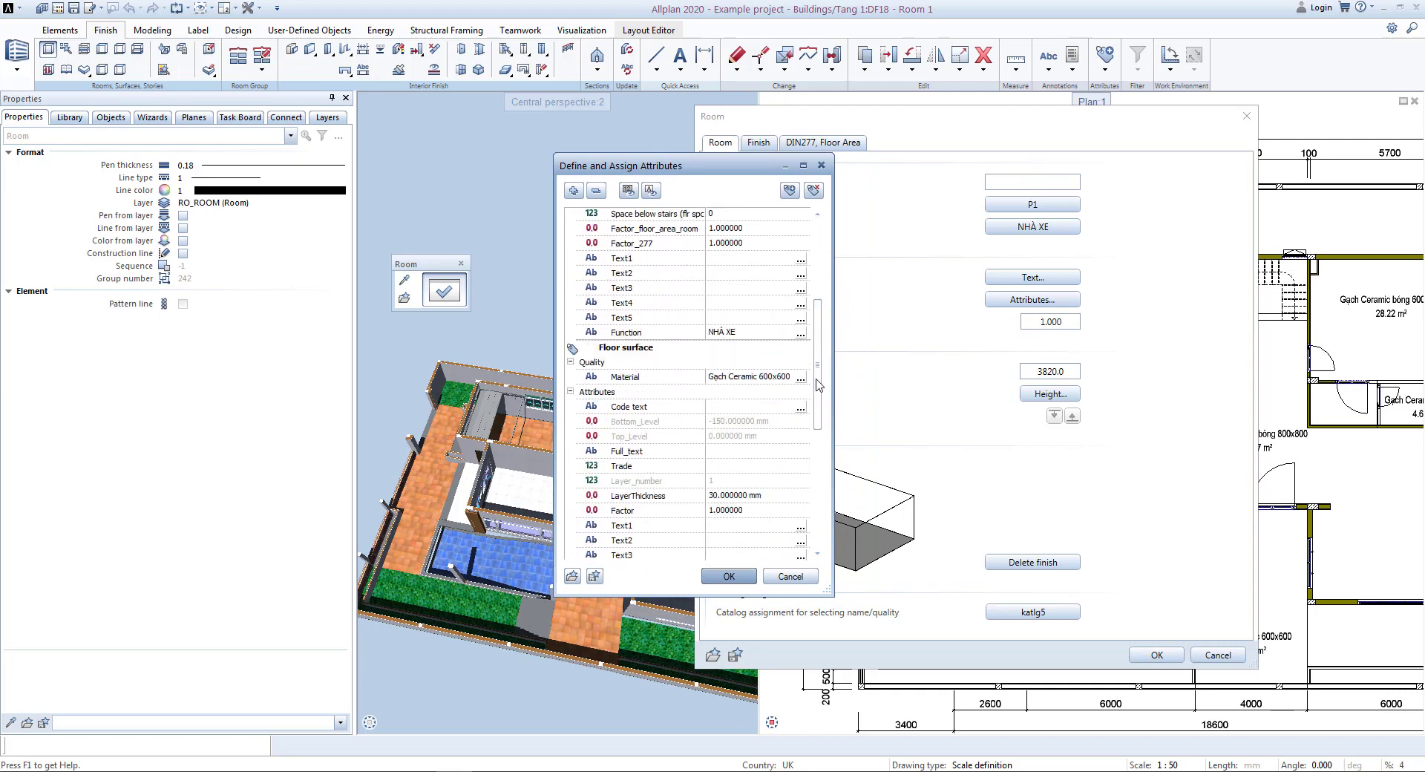
pyautogui.scroll(6, 817, 349)
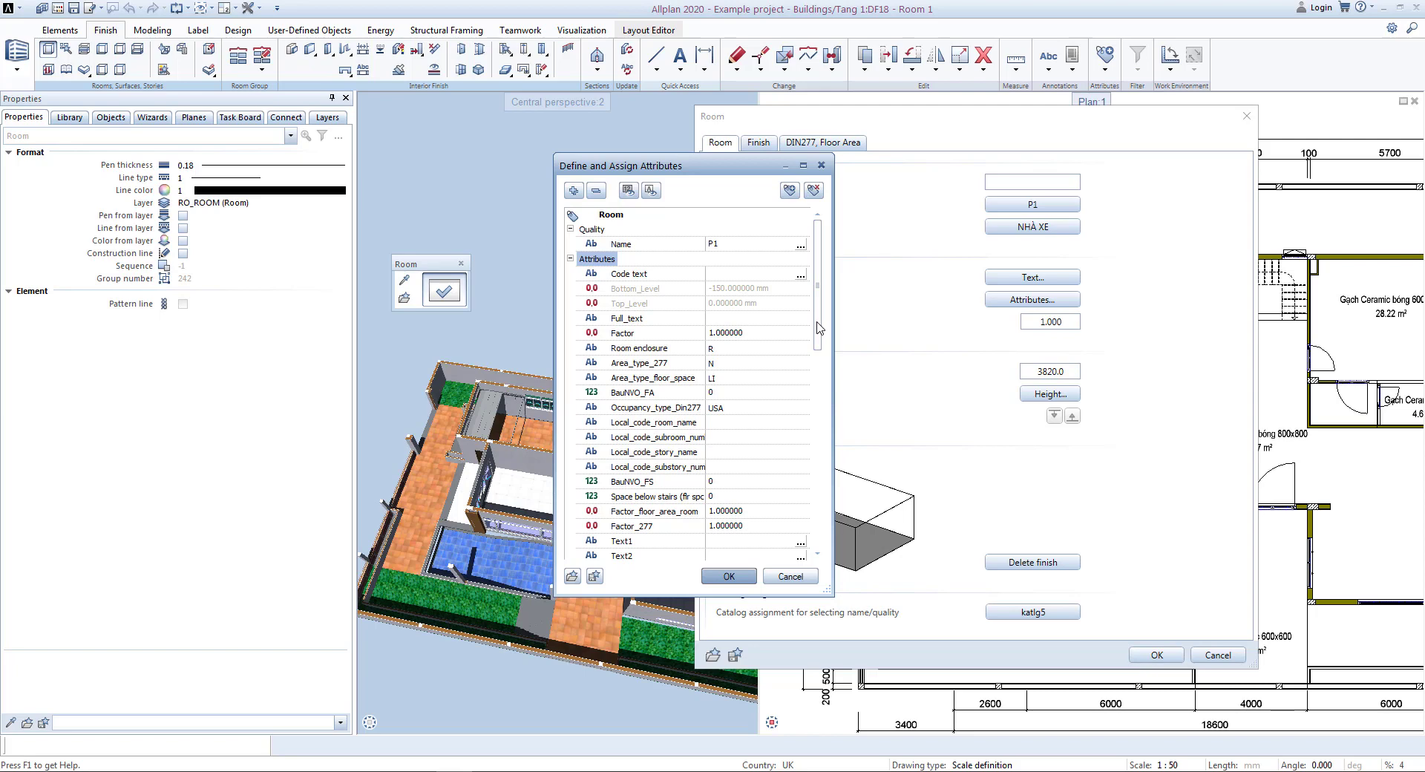
pyautogui.moveTo(820, 328); pyautogui.dragTo(821, 338)
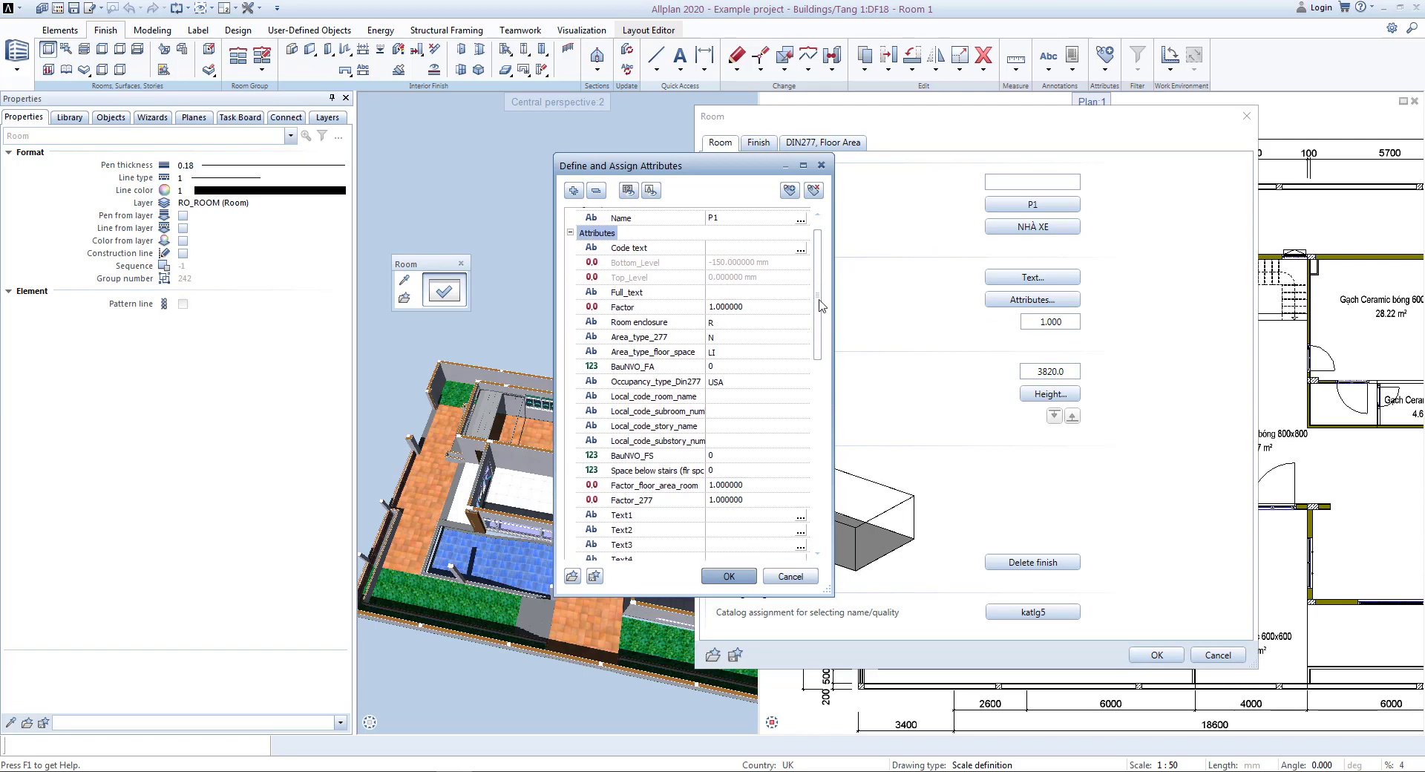
pyautogui.scroll(1, 816, 299)
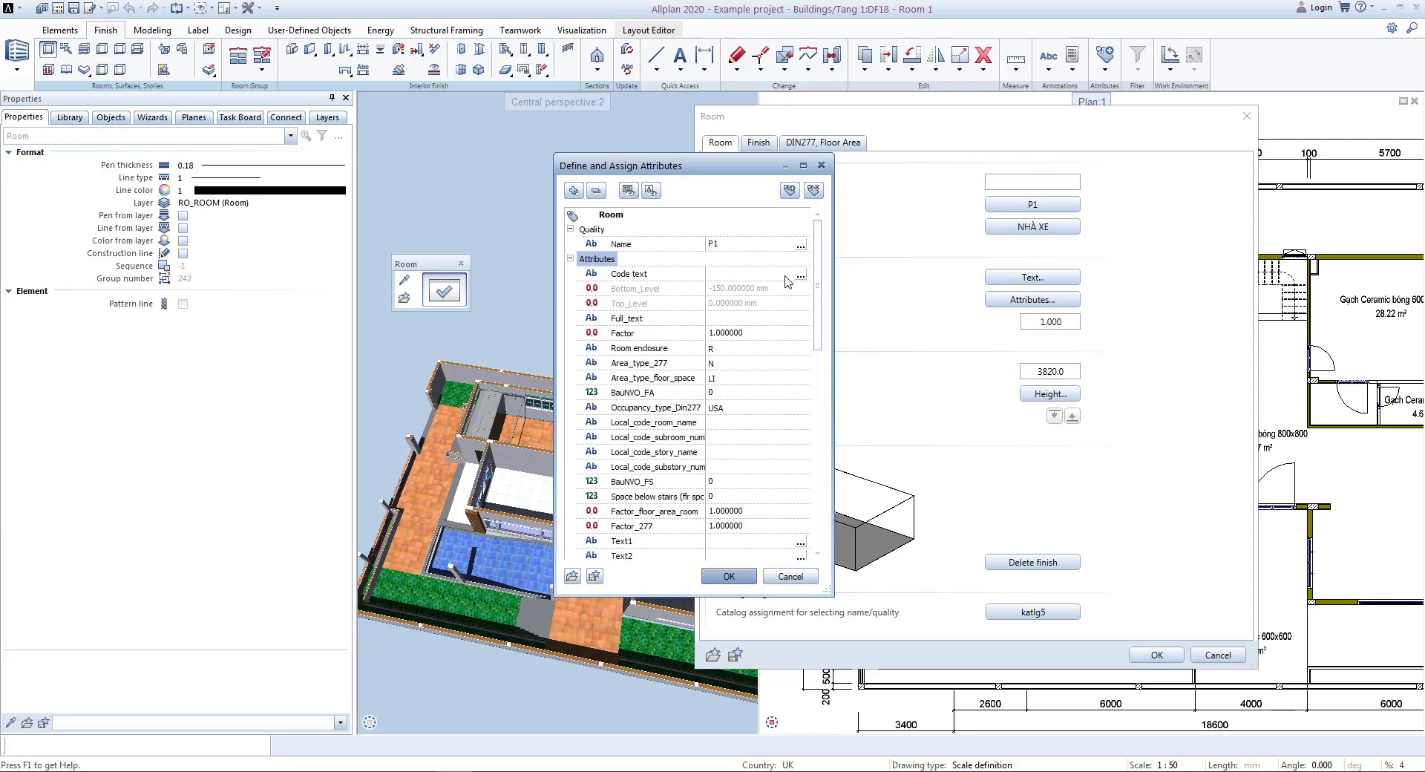
pyautogui.moveTo(821, 321); pyautogui.dragTo(824, 342)
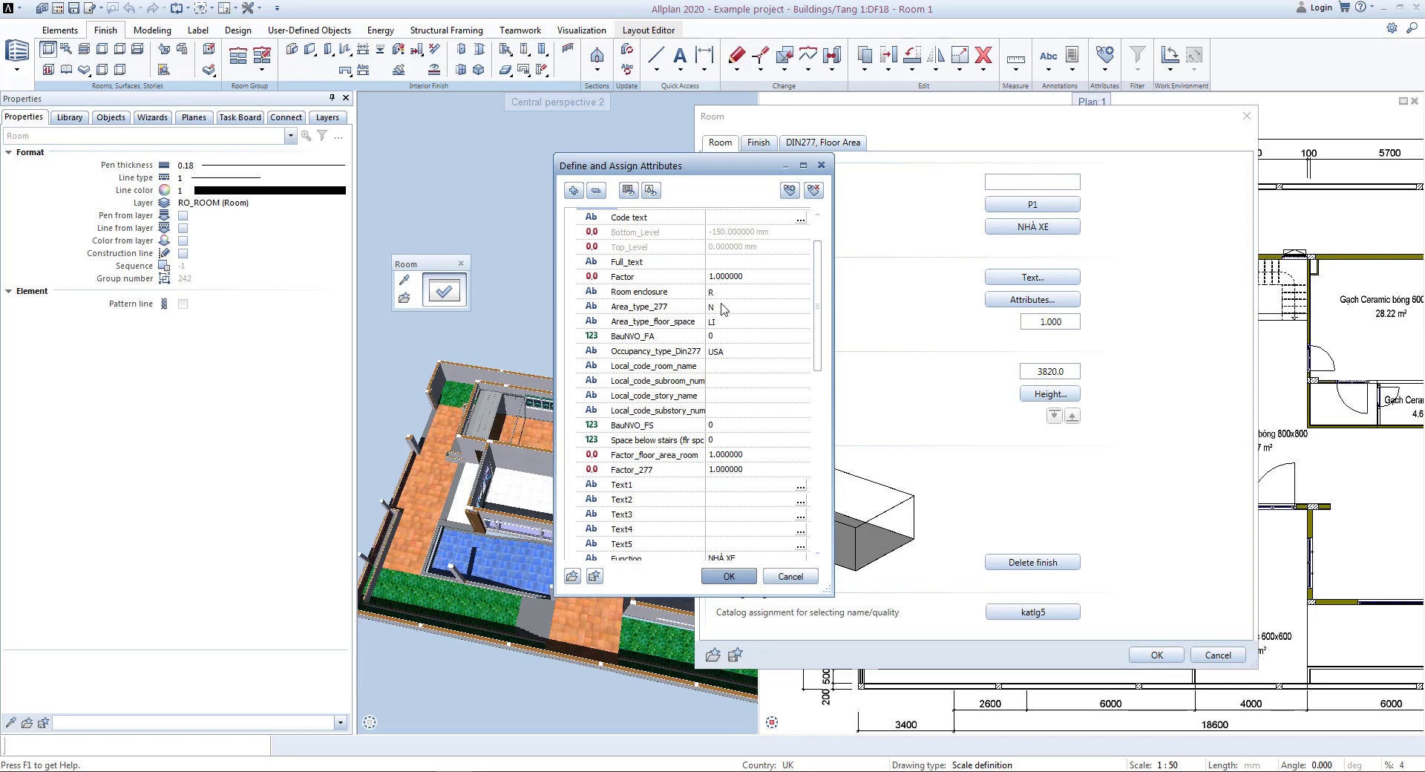
pyautogui.moveTo(817, 324); pyautogui.dragTo(818, 328)
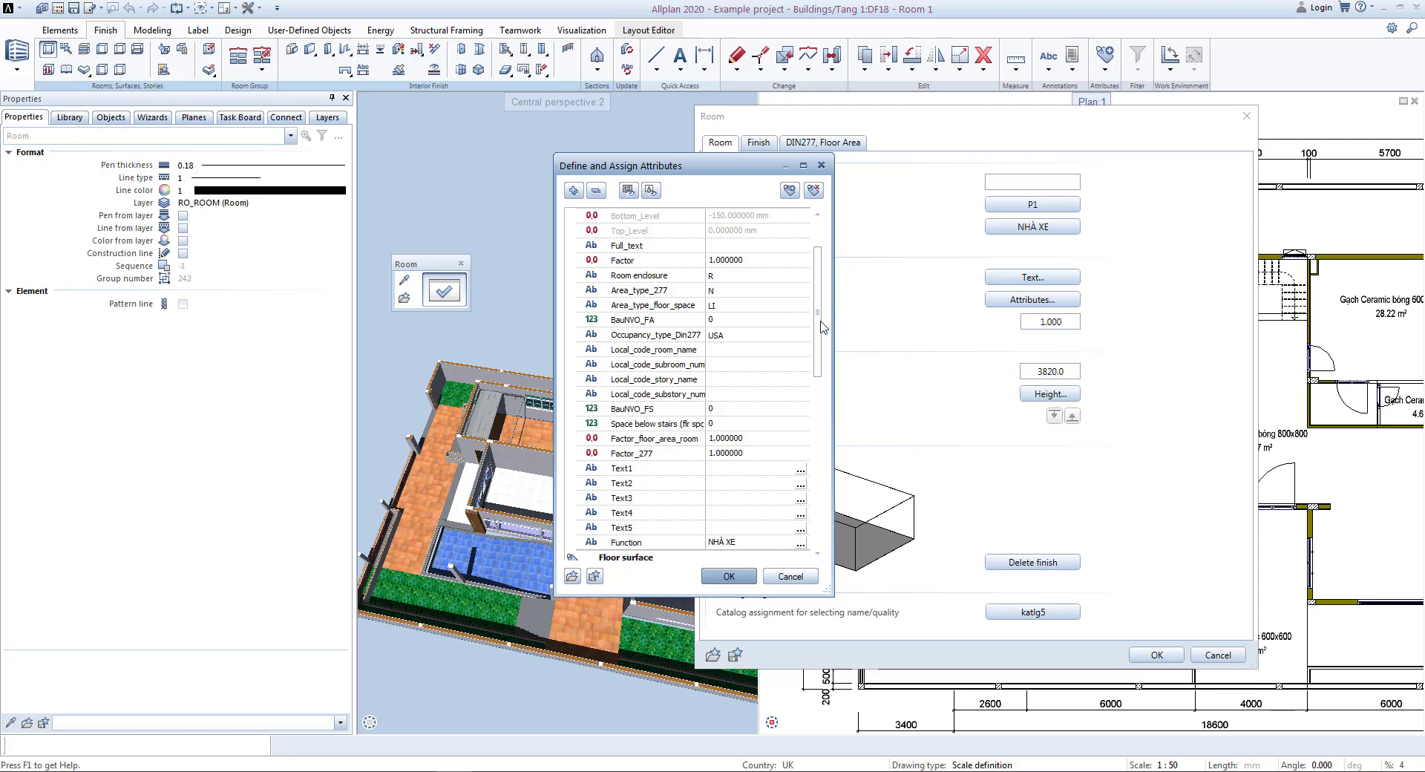
pyautogui.scroll(-5, 761, 385)
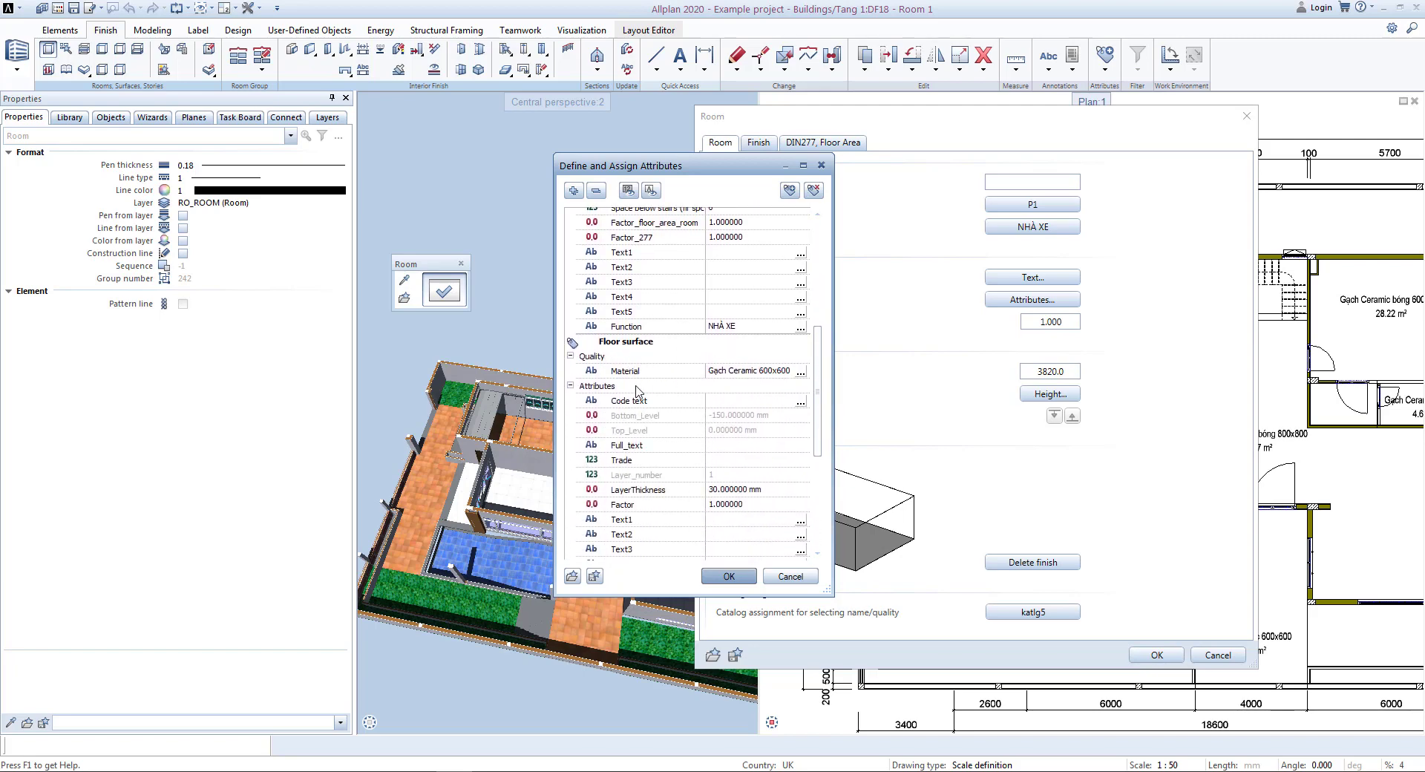
pyautogui.moveTo(821, 402); pyautogui.dragTo(829, 525)
pyautogui.scroll(12, 820, 478)
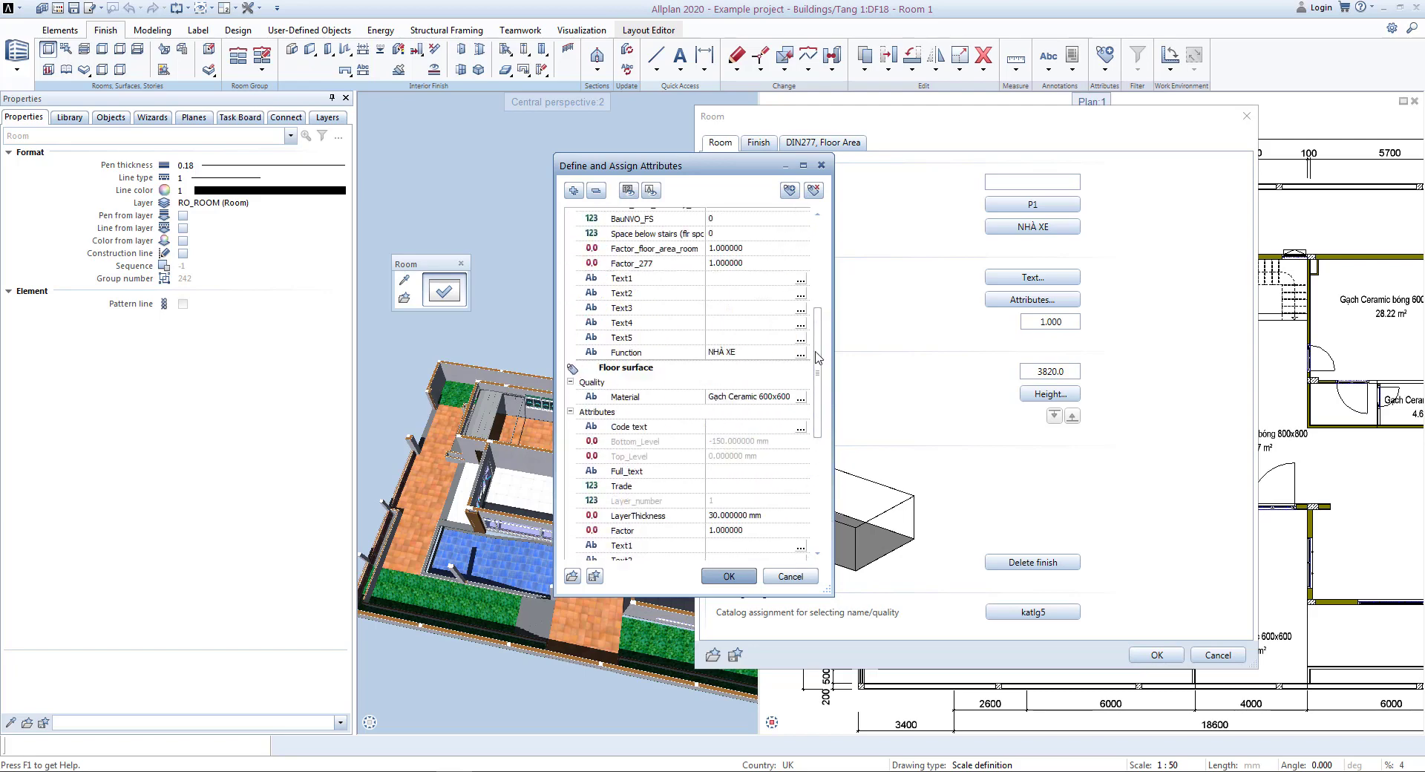
pyautogui.click(728, 576)
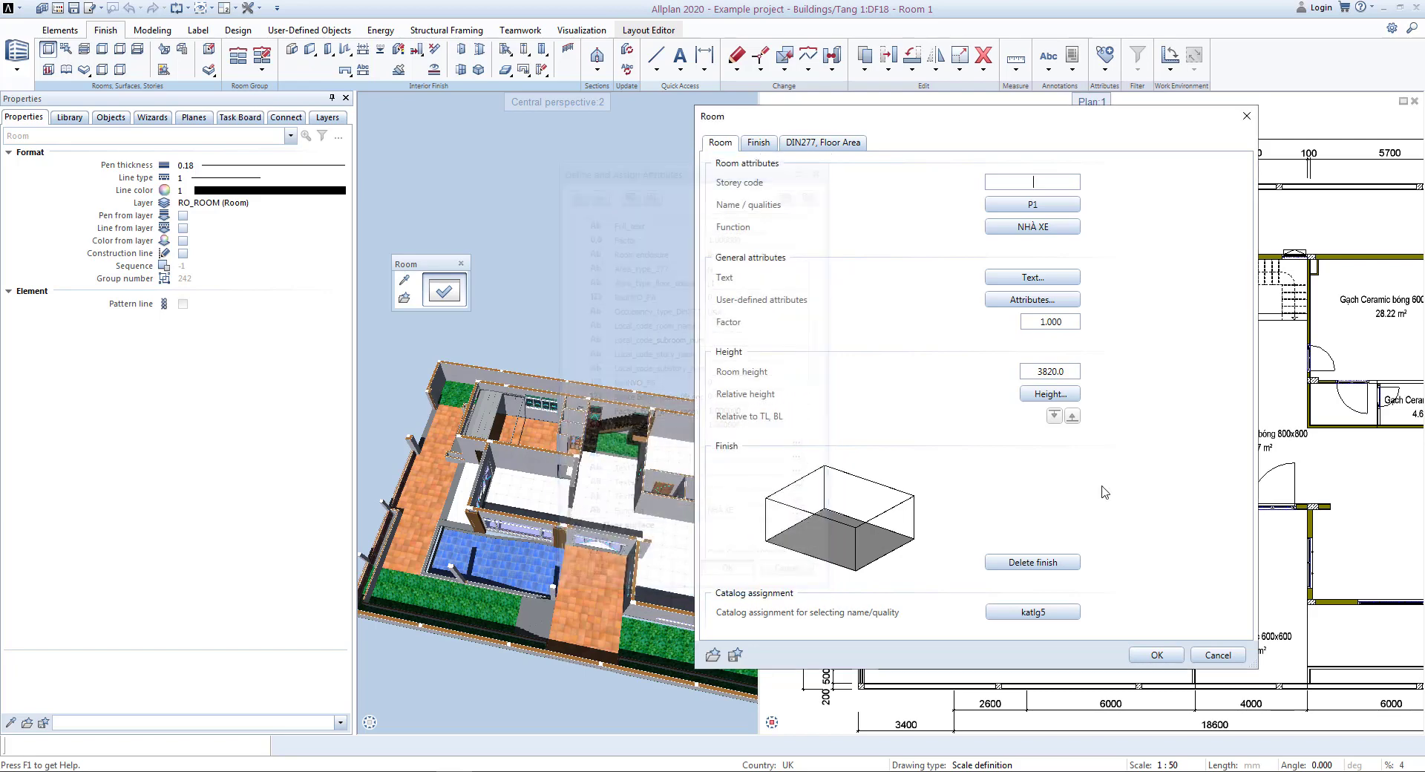
# - Check the room's top and bottom level settings and accept the room properties
pyautogui.click(1061, 395)
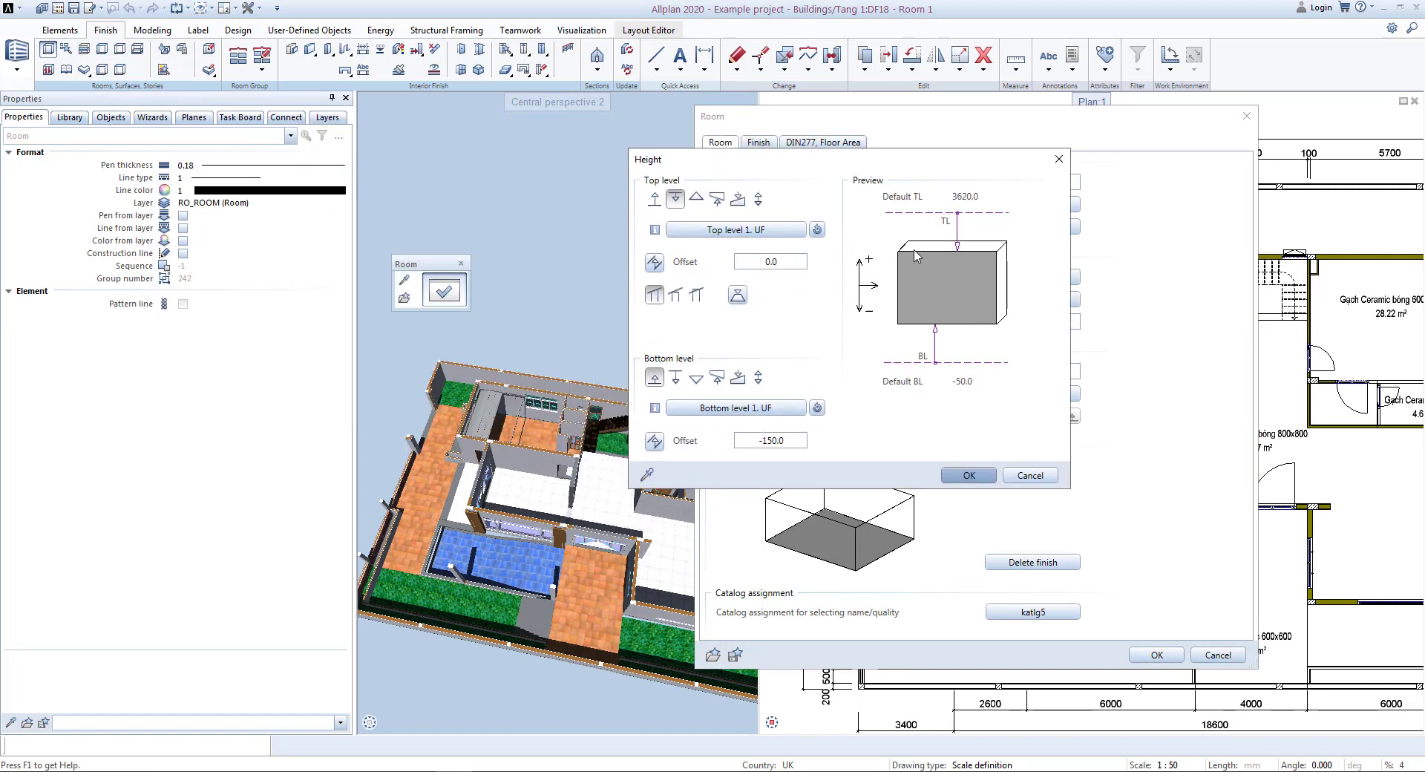
pyautogui.click(945, 475)
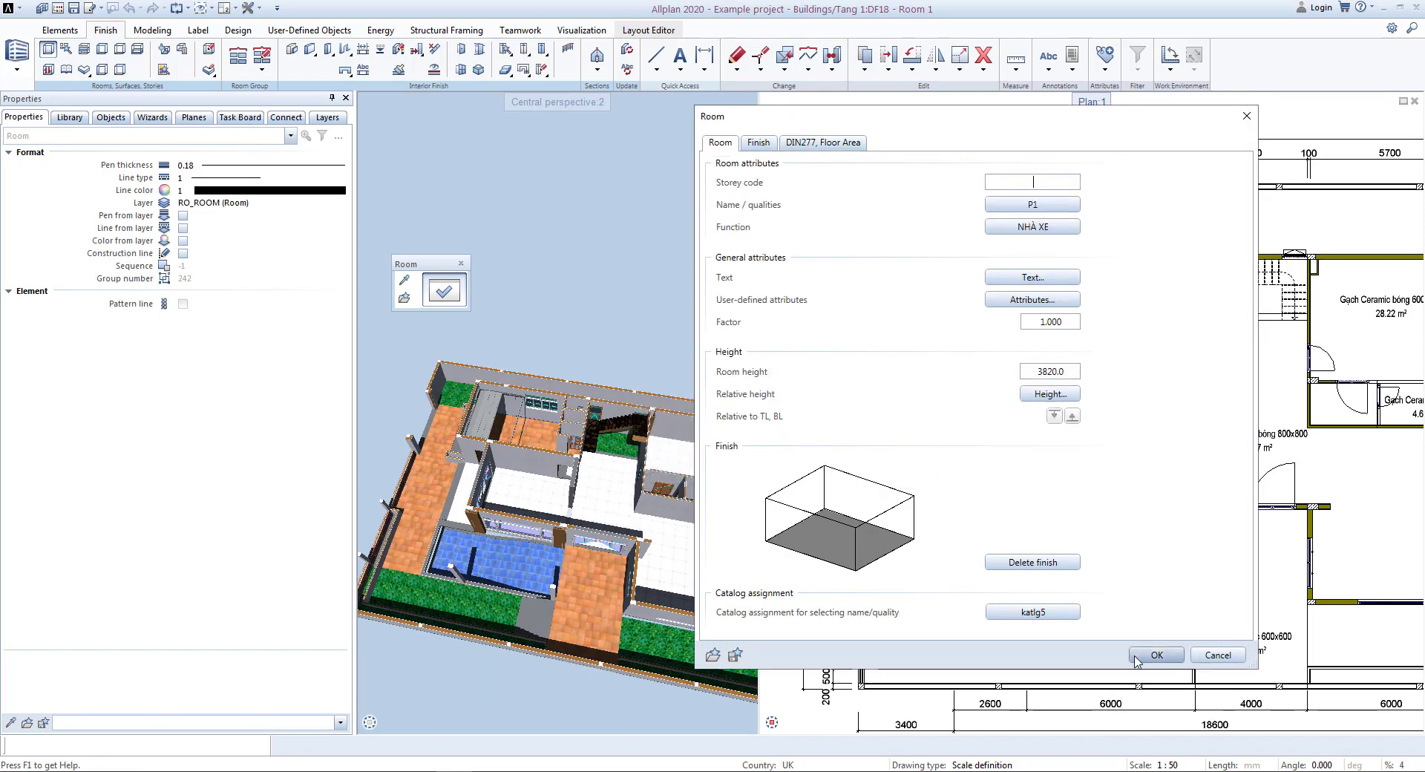
pyautogui.click(1156, 654)
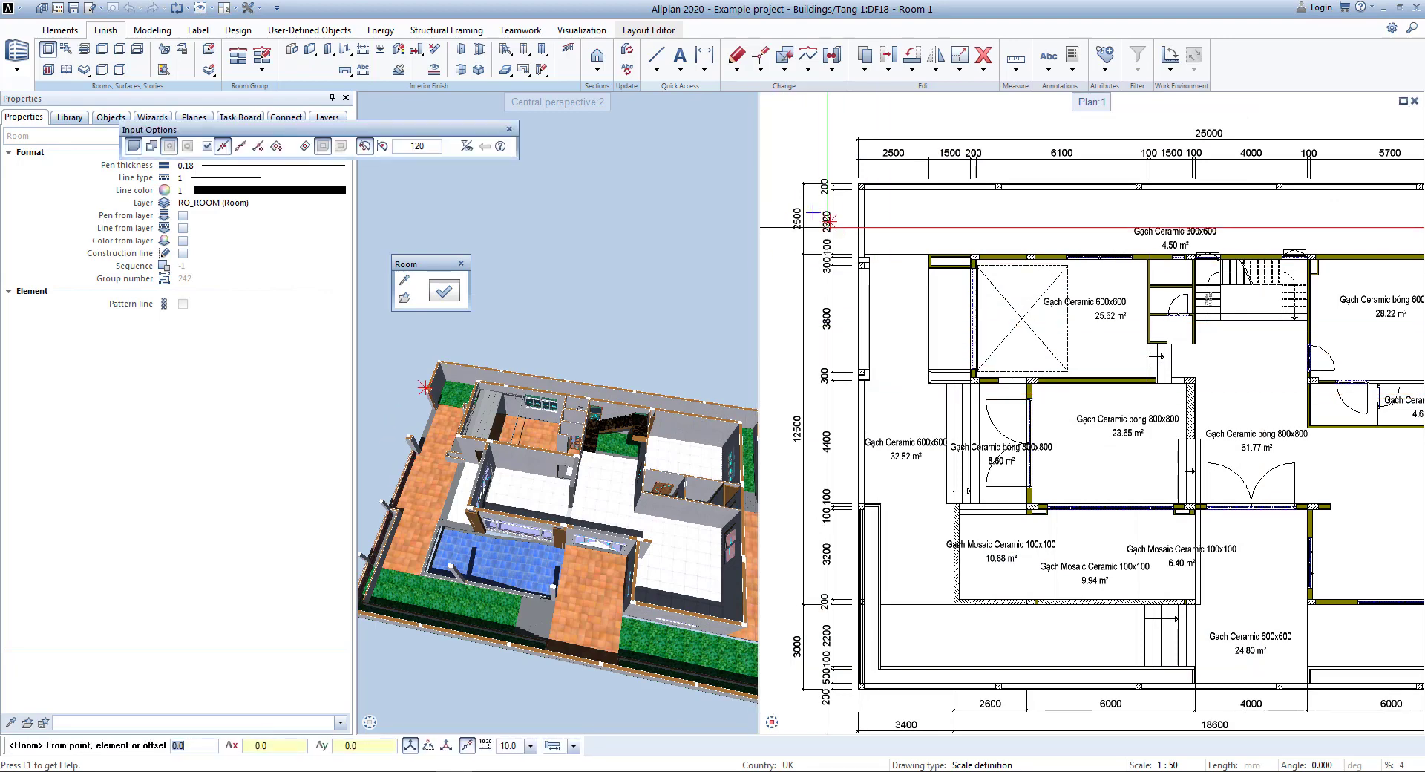
# - Outline the room over the "Gạch Ceramic 600x600" space in the plan's upper-left area using two diagonally opposite inner wall corners
pyautogui.scroll(-3, 854, 237)
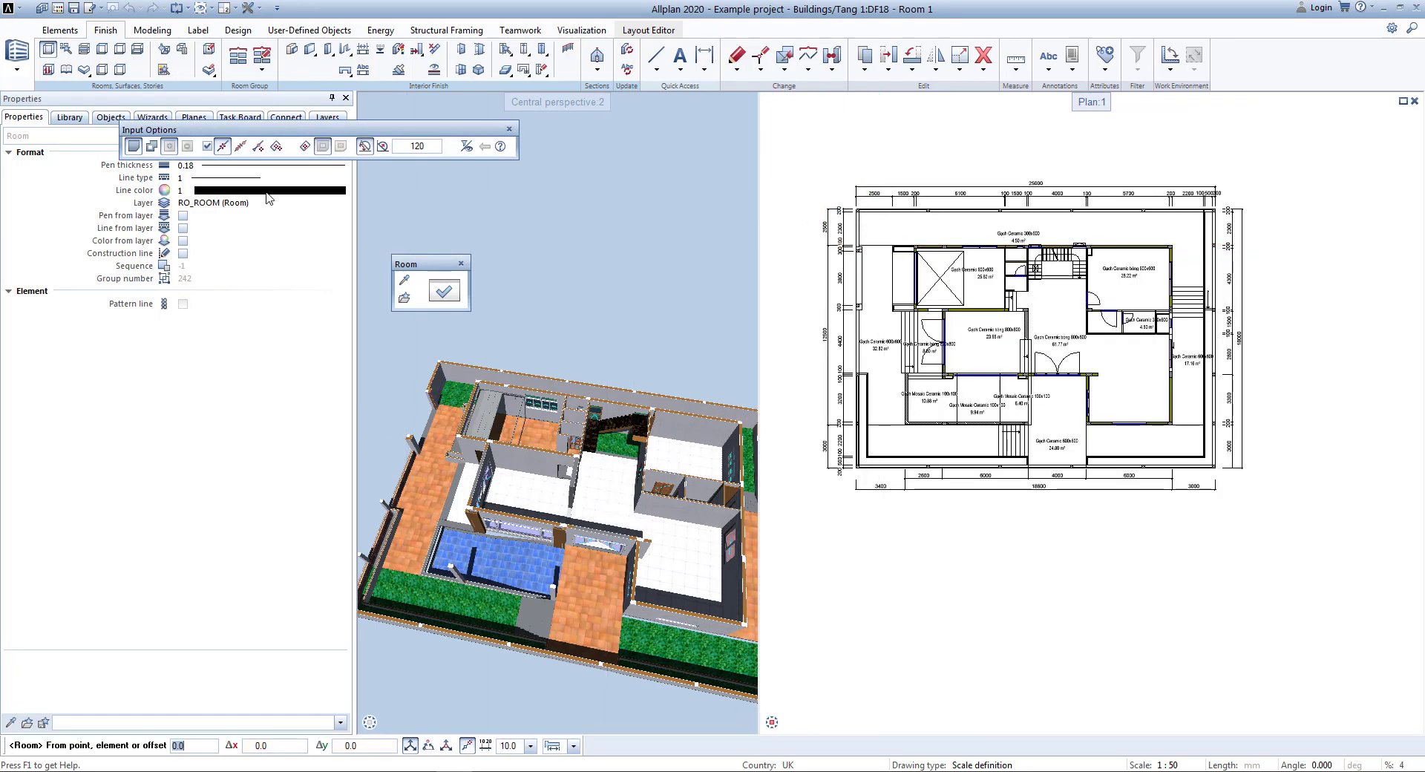
pyautogui.click(222, 146)
pyautogui.scroll(5, 906, 241)
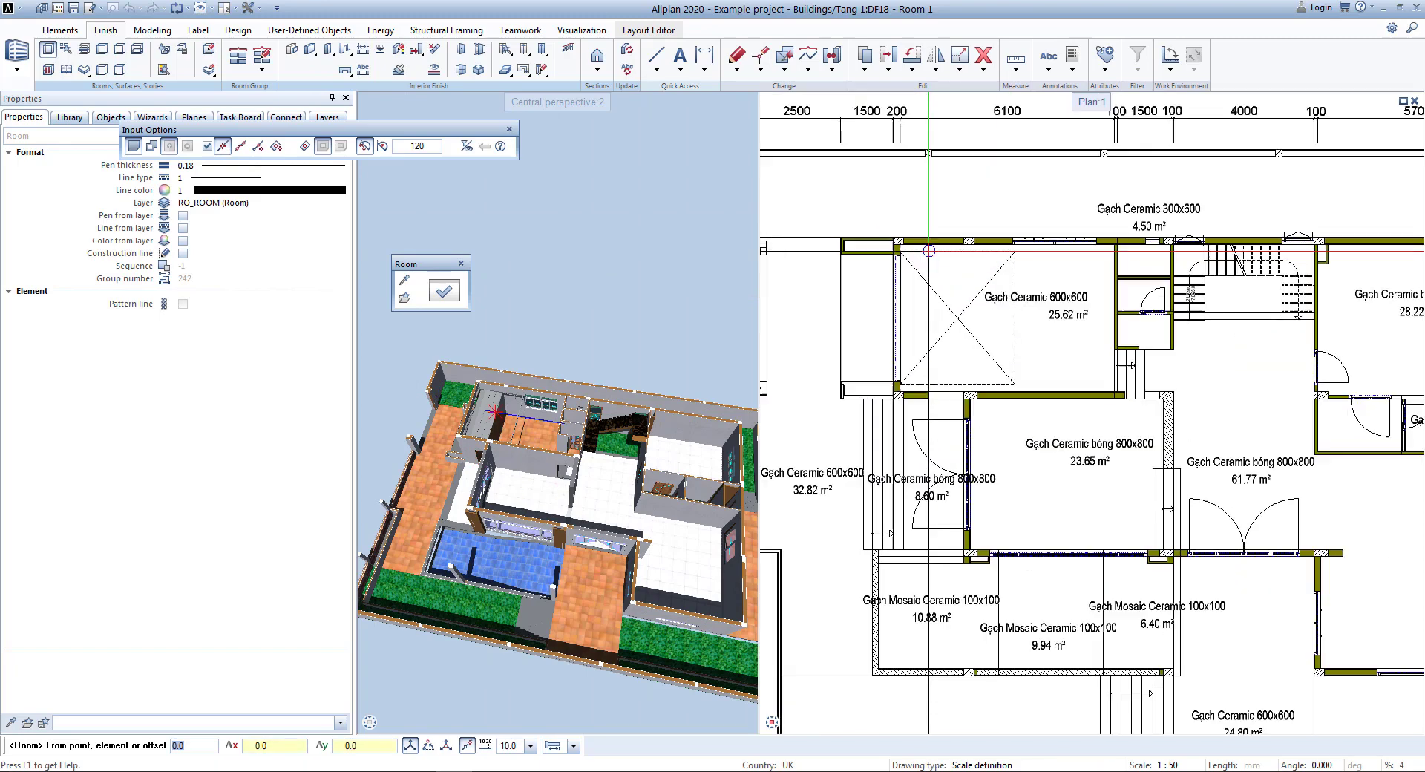
pyautogui.click(883, 255)
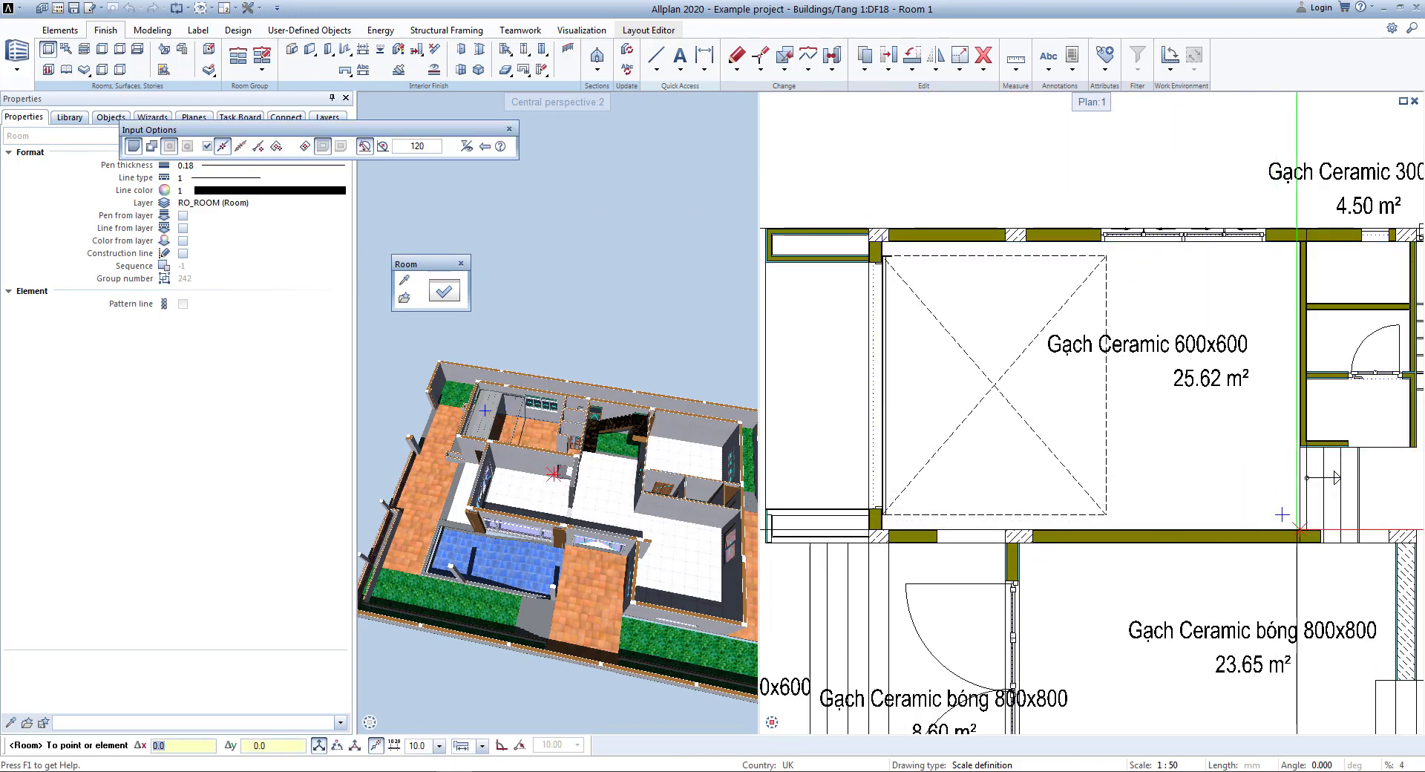
pyautogui.click(1295, 530)
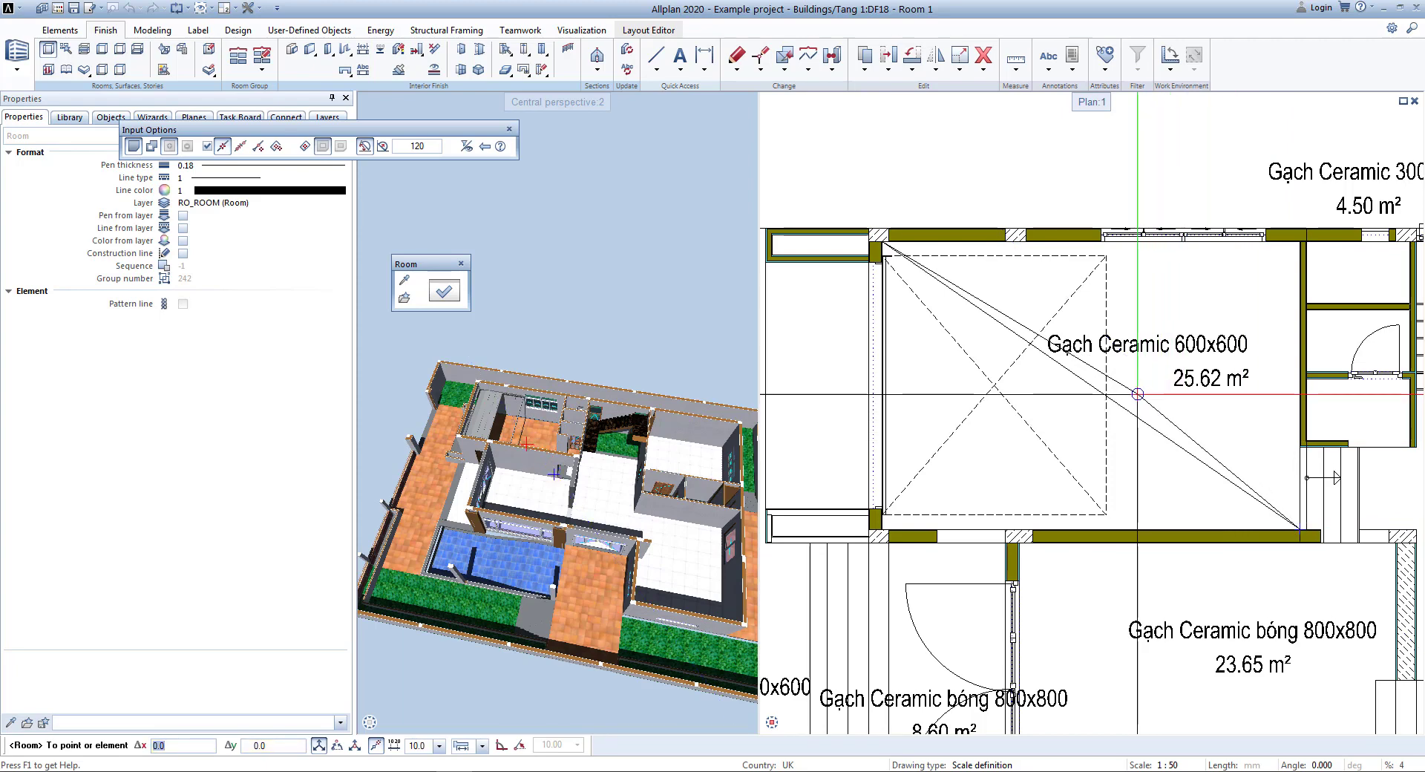
pyautogui.press('Escape')
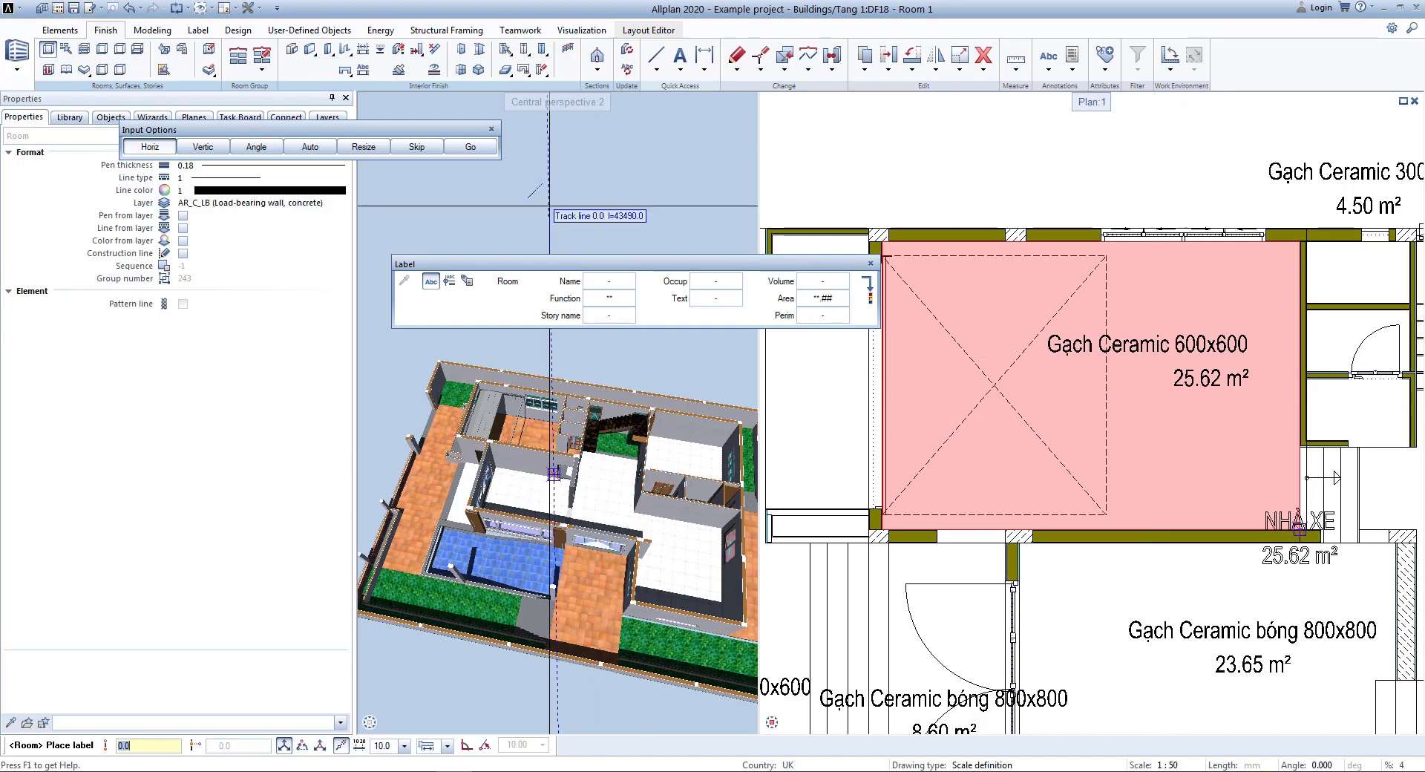
# - Try adding the room name to the room's text label, and remove it from the label again
pyautogui.moveTo(553, 268); pyautogui.dragTo(524, 192)
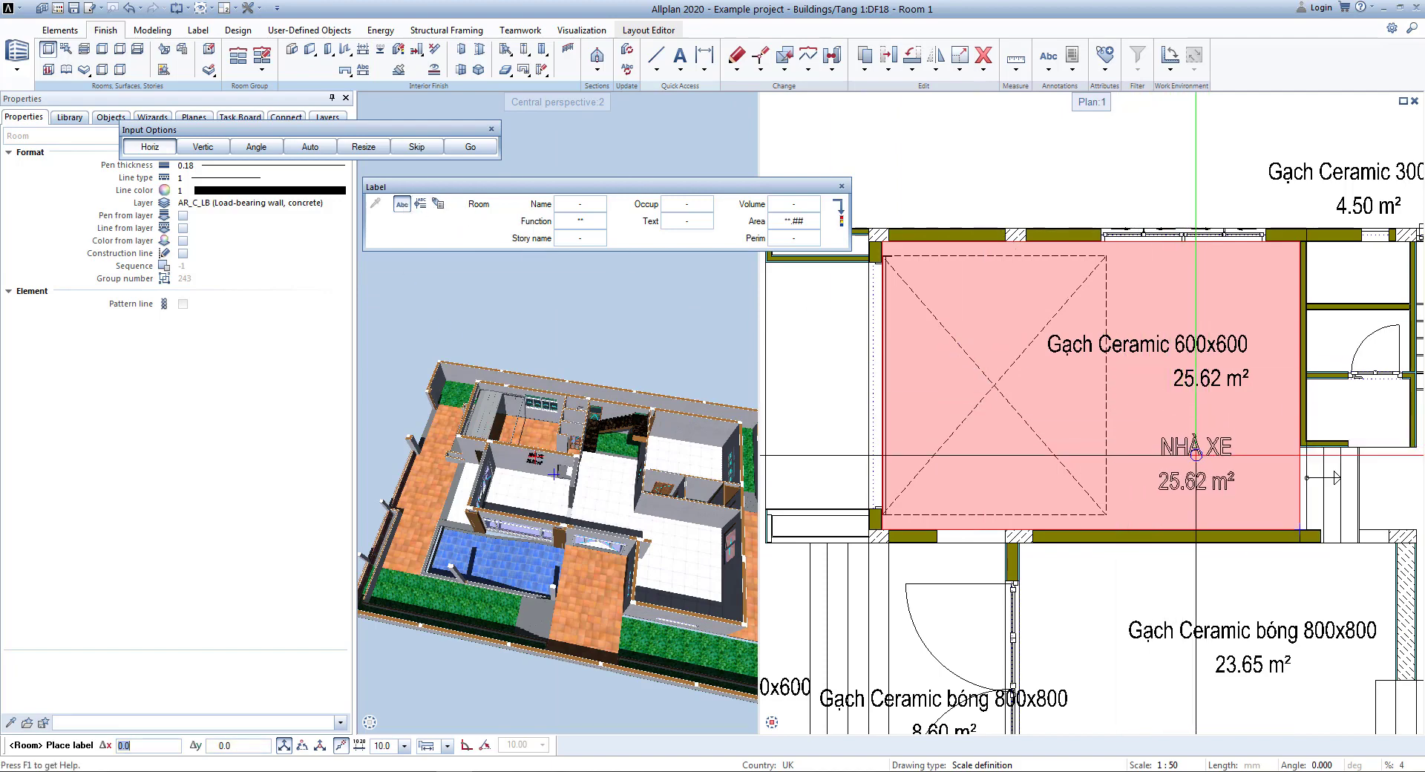
pyautogui.click(401, 205)
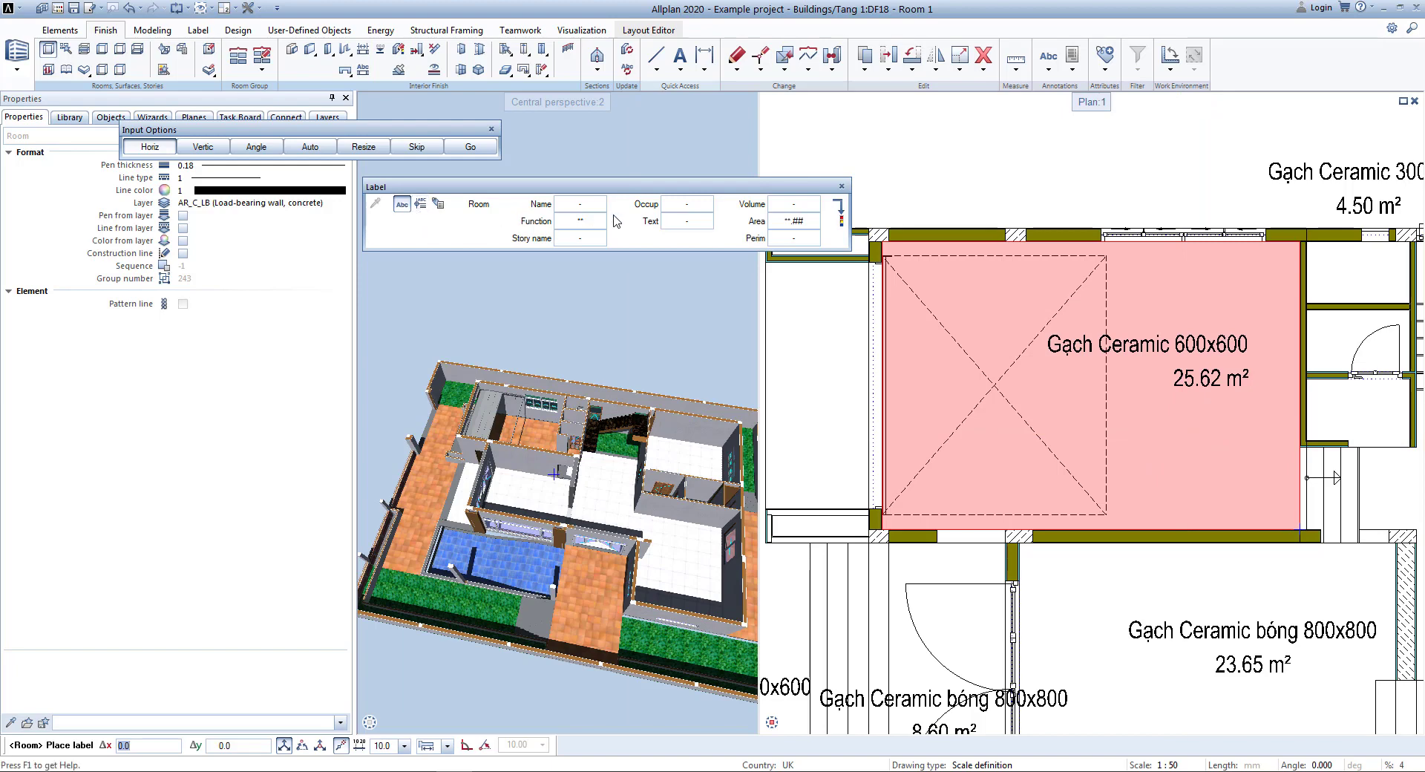
pyautogui.click(580, 204)
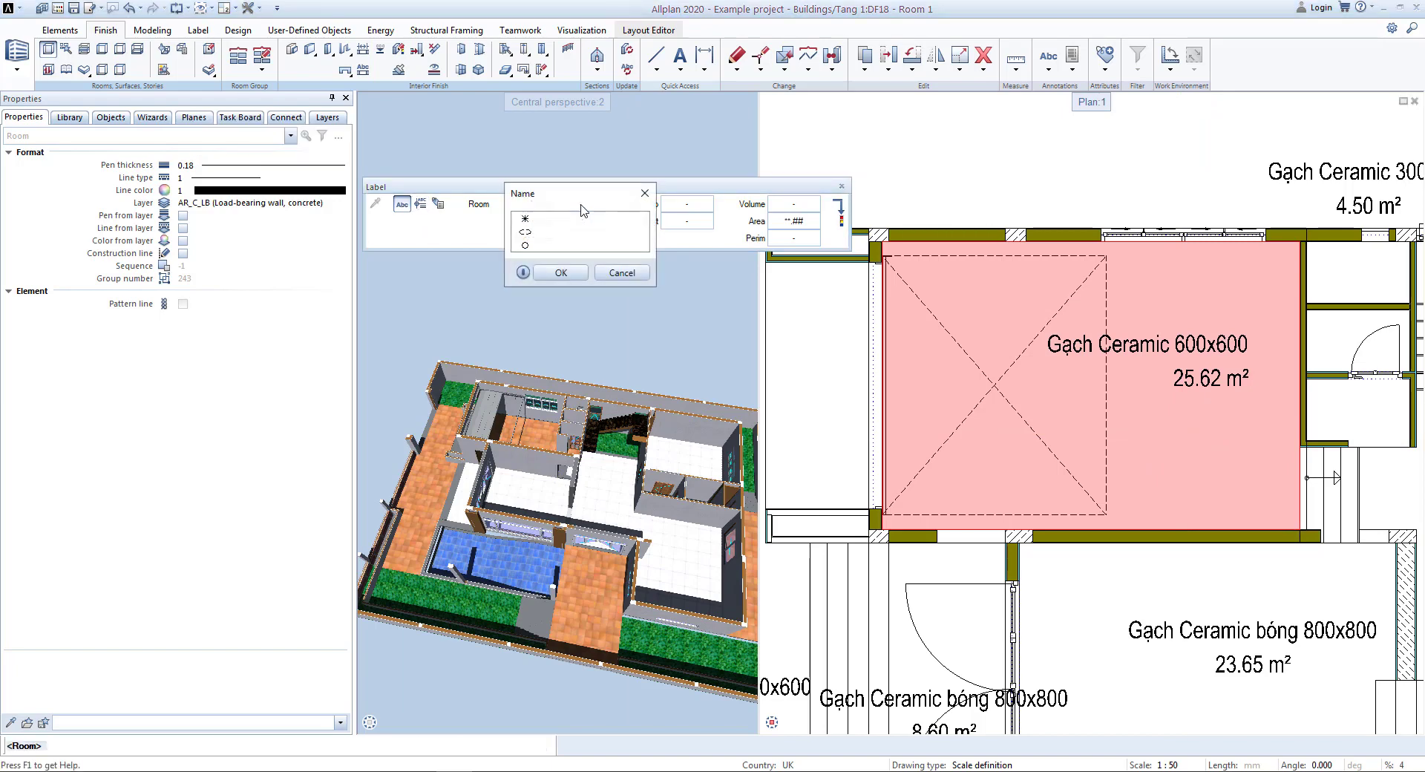
pyautogui.doubleClick(525, 220)
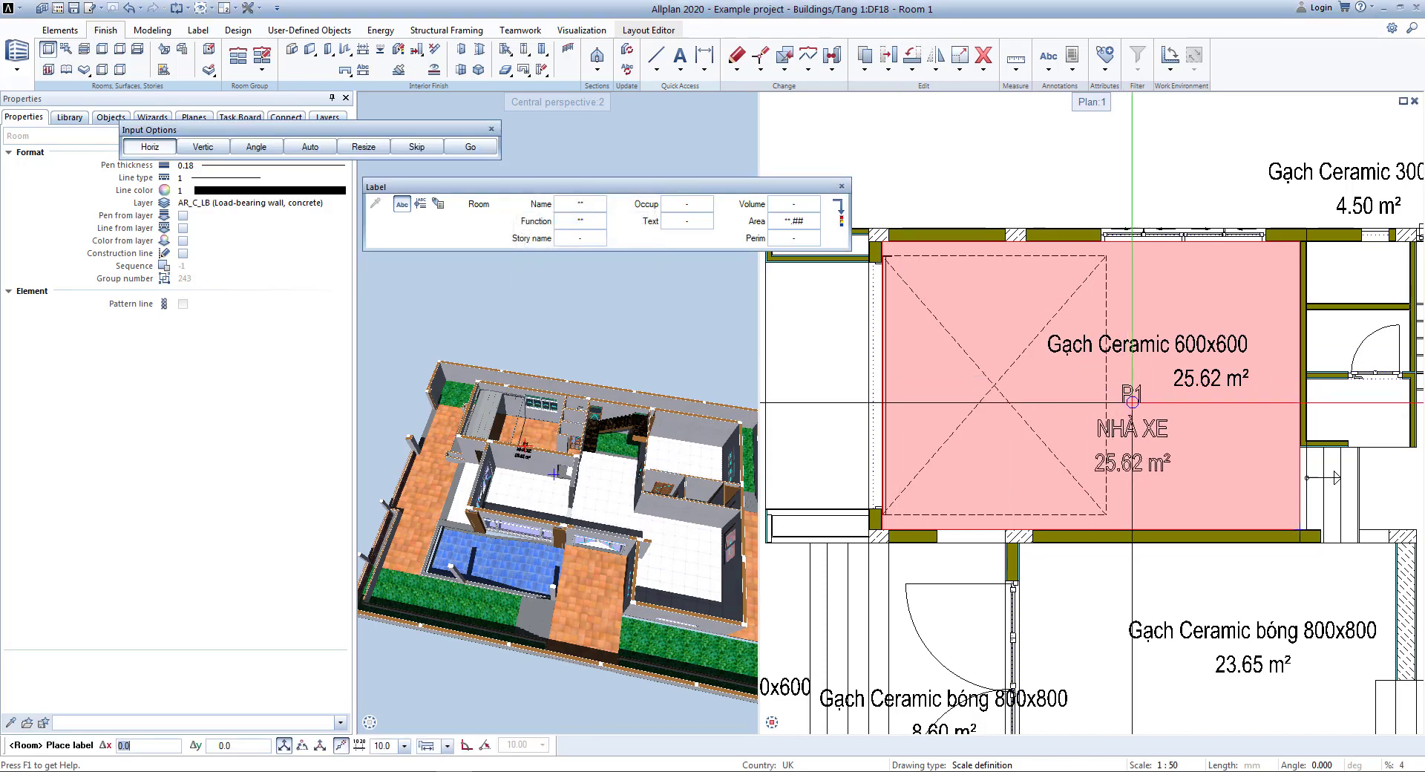
pyautogui.scroll(2, 1148, 402)
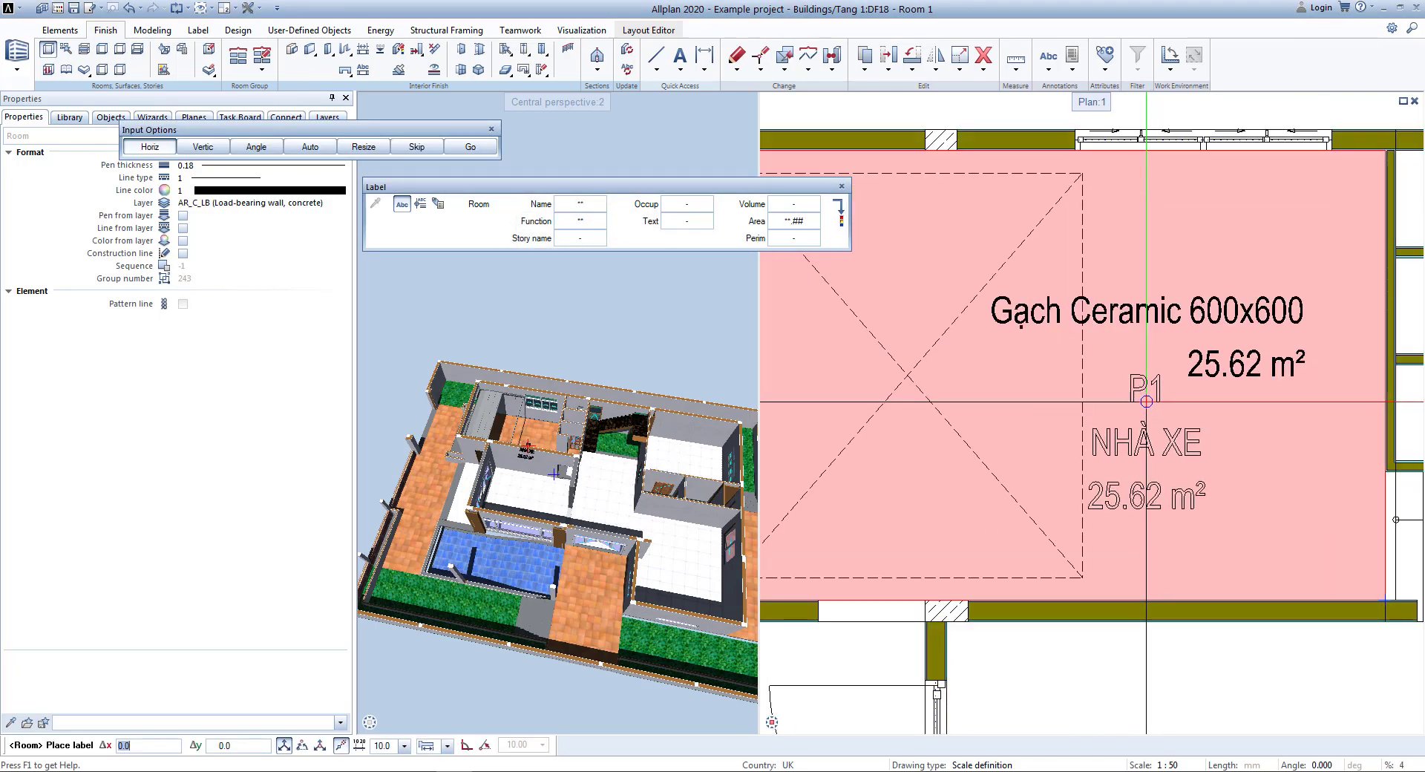
pyautogui.scroll(-1, 1109, 380)
pyautogui.click(580, 203)
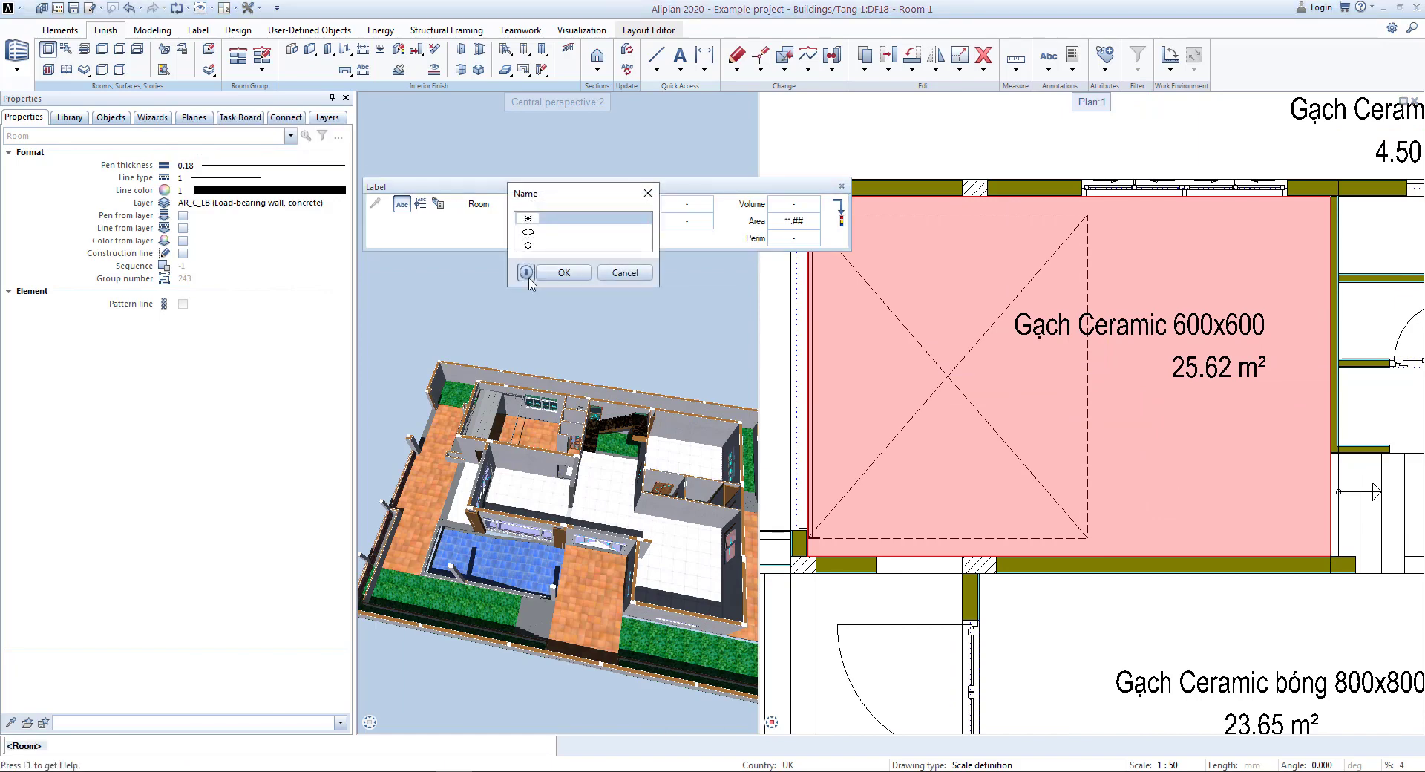
pyautogui.click(529, 277)
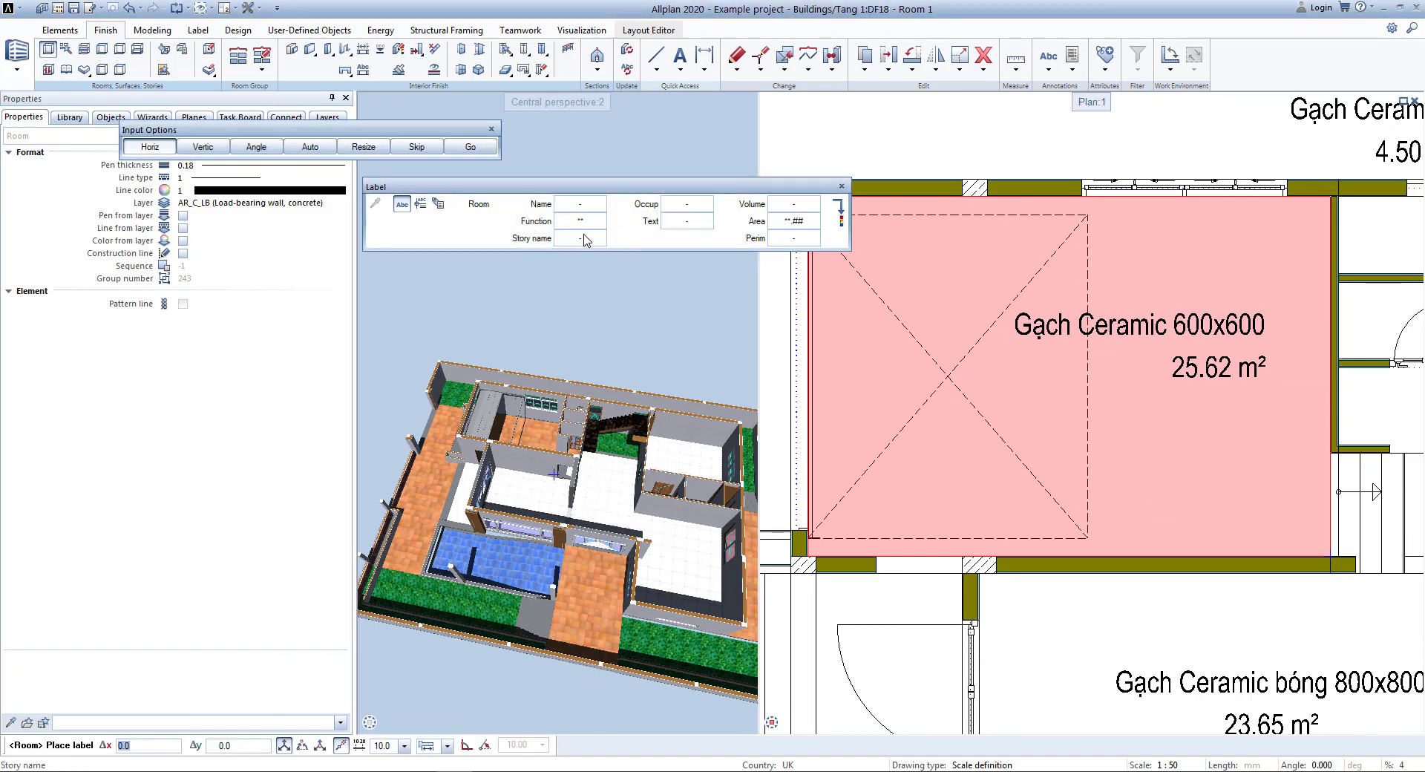
# - Try showing the occupancy and the volume without decimals in the room label, removing each one again
pyautogui.click(687, 204)
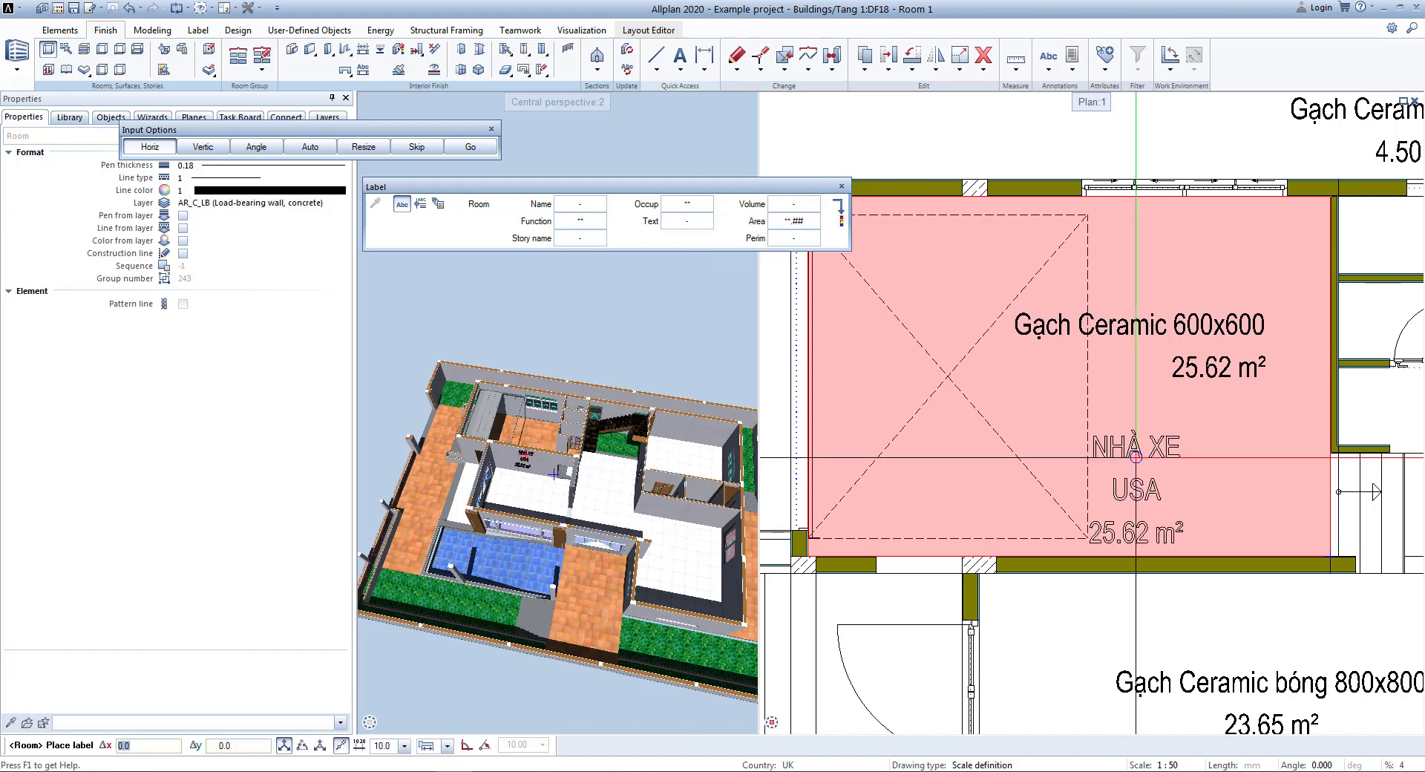
pyautogui.click(690, 207)
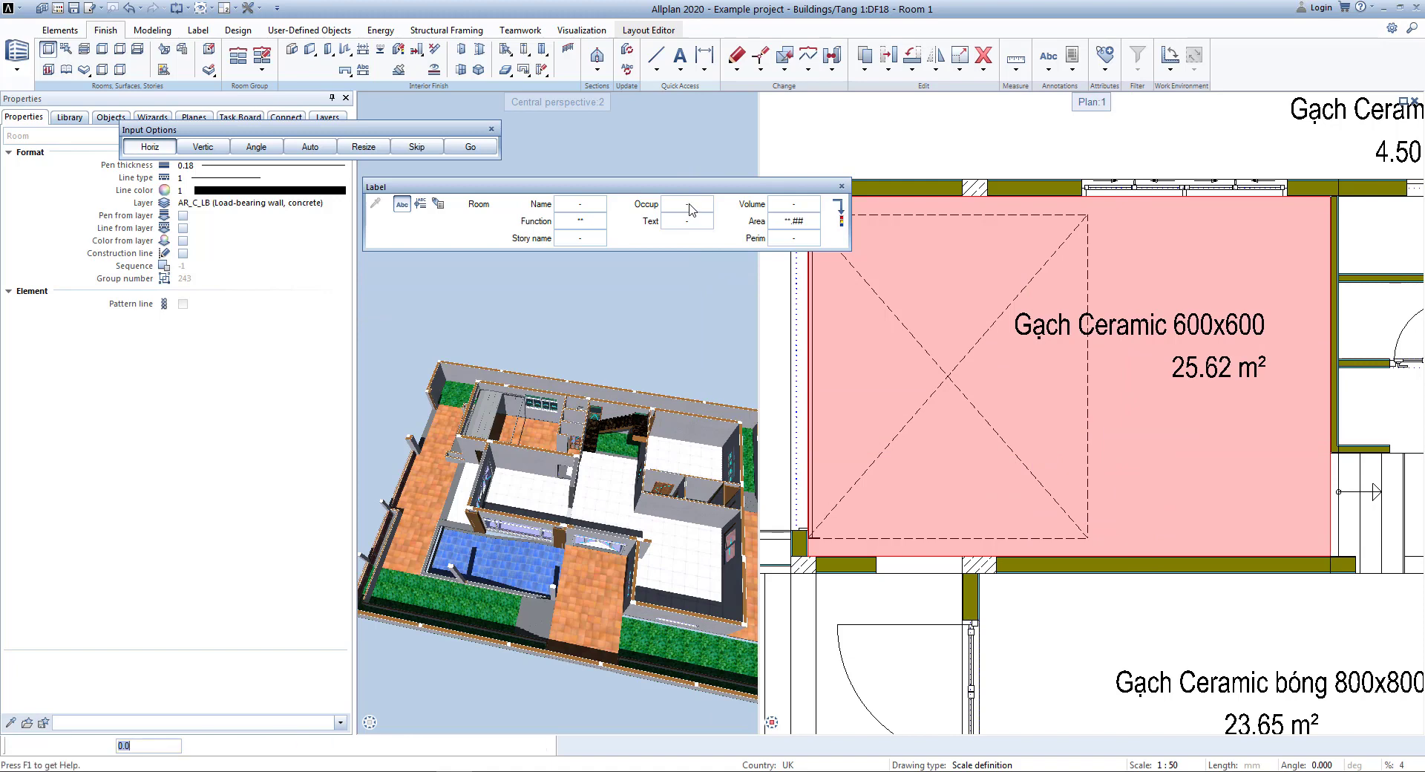
pyautogui.click(793, 207)
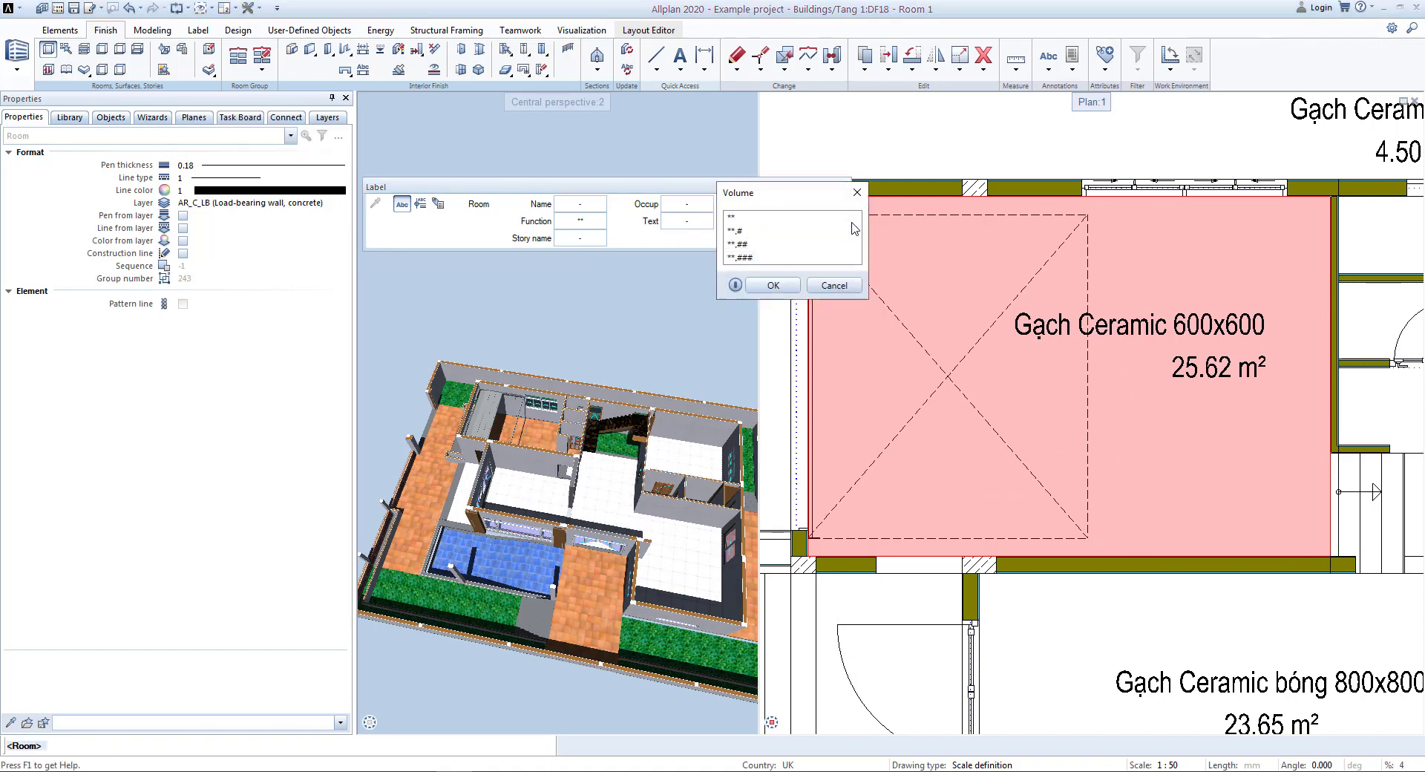
pyautogui.doubleClick(738, 217)
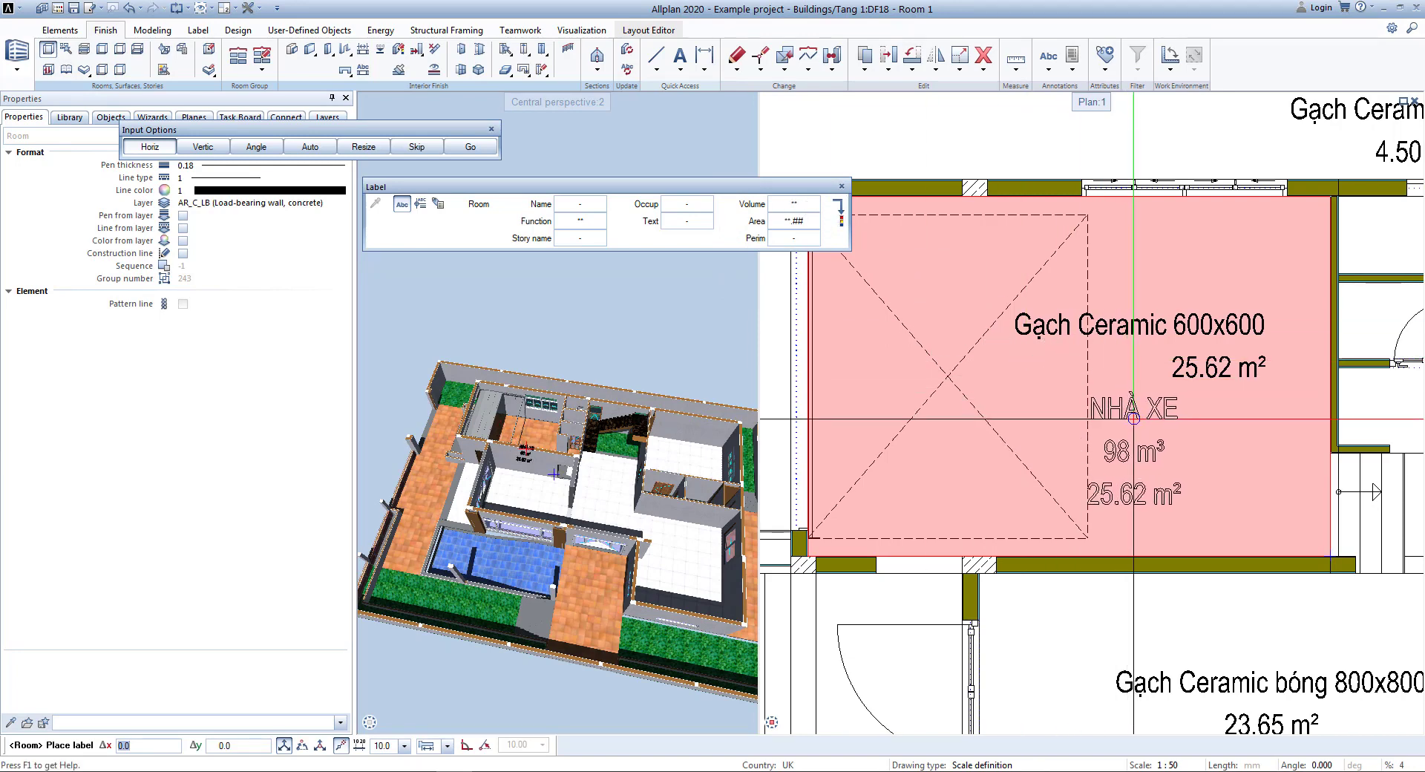
pyautogui.click(797, 205)
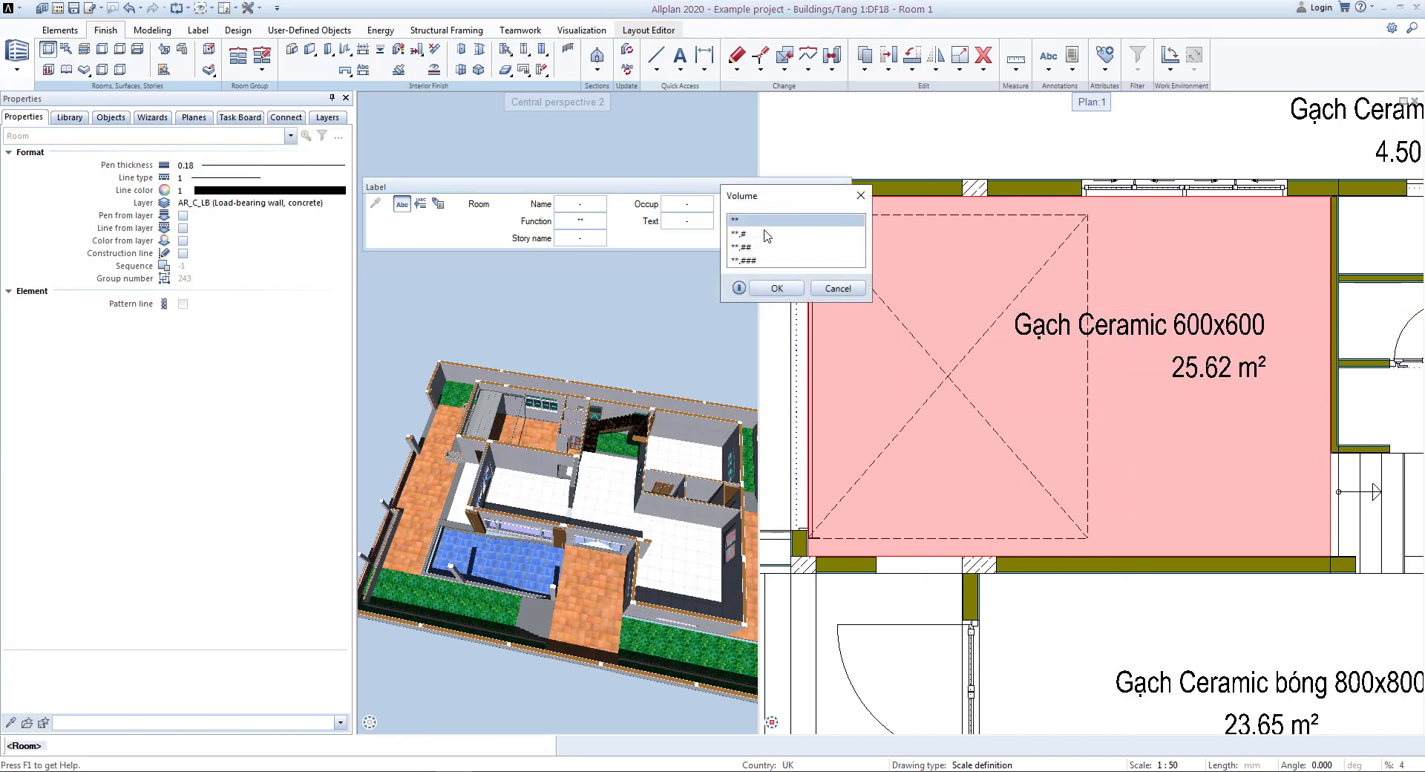
pyautogui.click(738, 288)
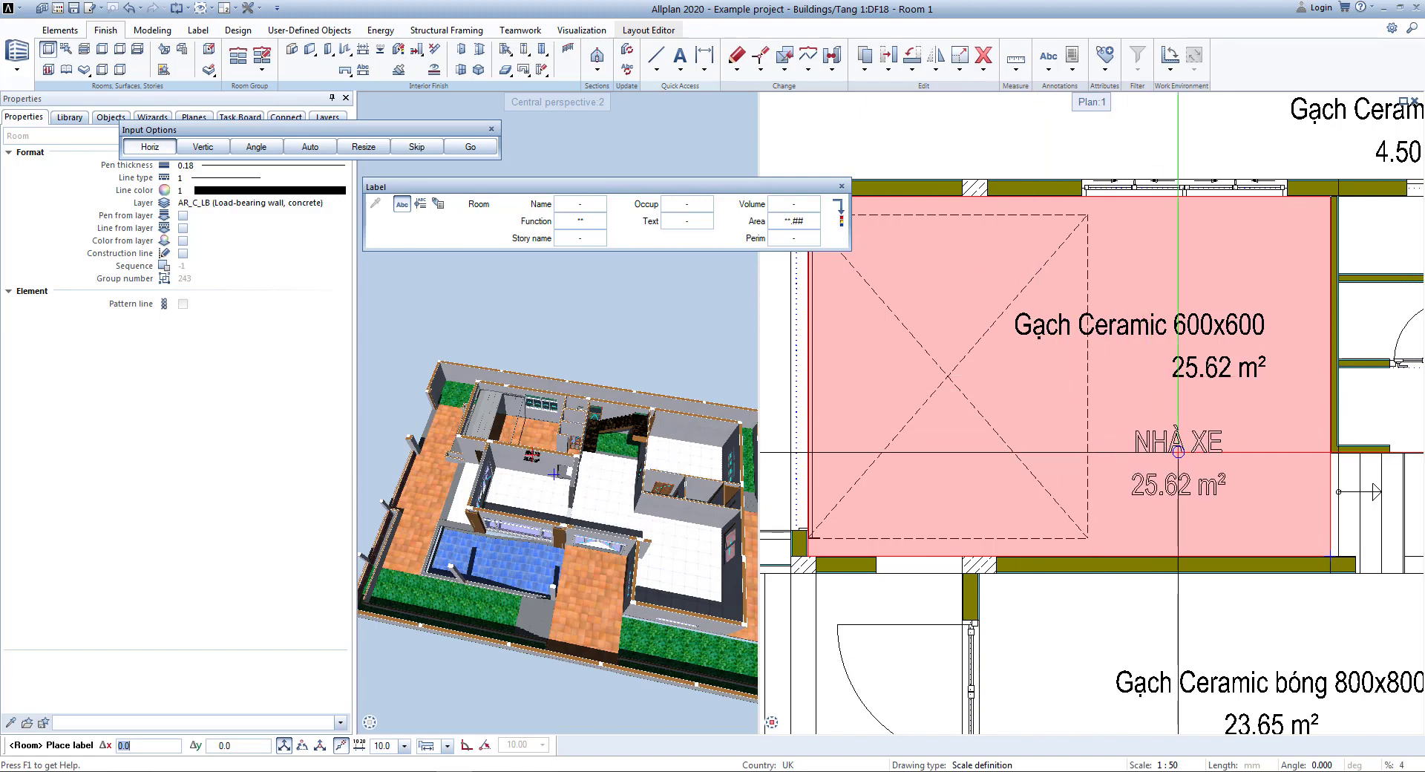
# - Place the label with function and area inside the NHÀ XE room, below the existing floor covering label
pyautogui.click(1197, 447)
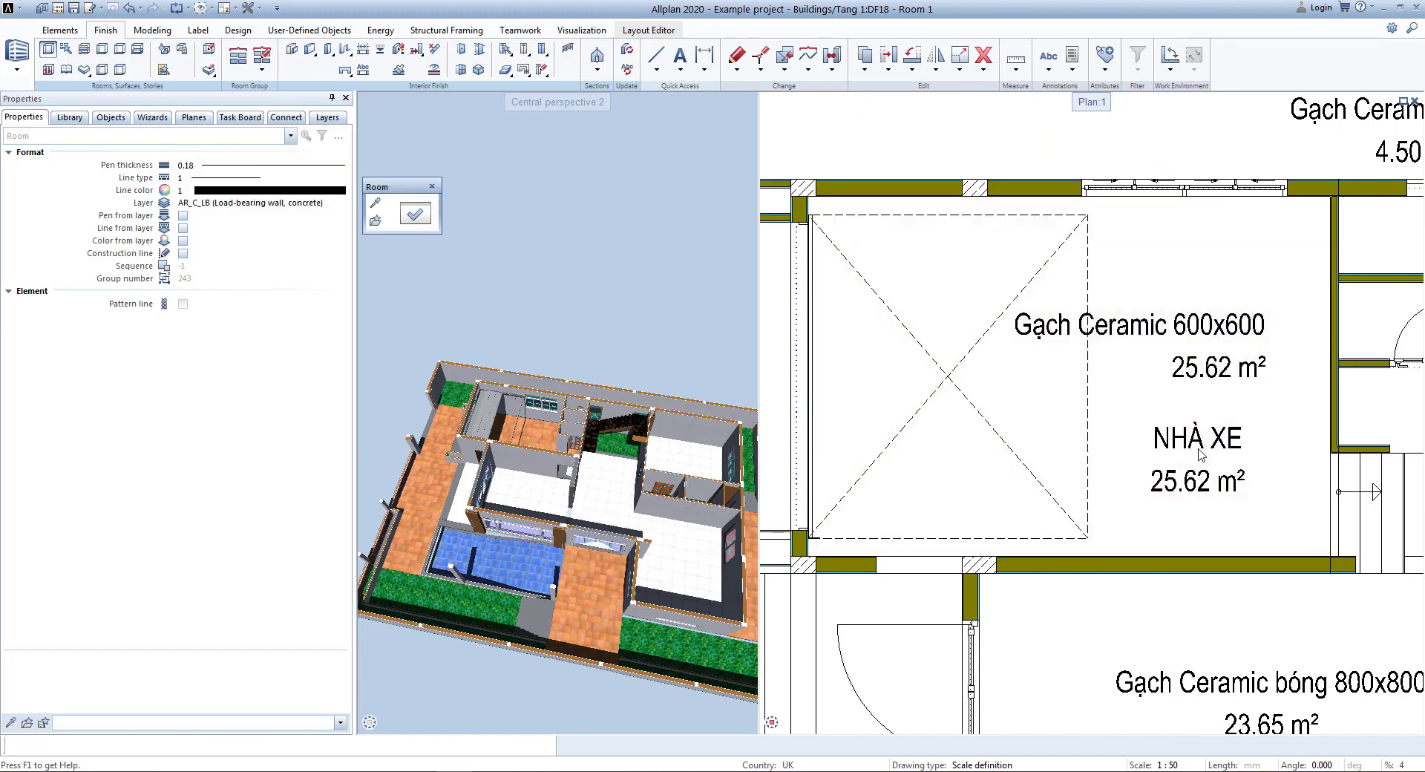
pyautogui.scroll(-2, 1056, 419)
pyautogui.scroll(-2, 1056, 419)
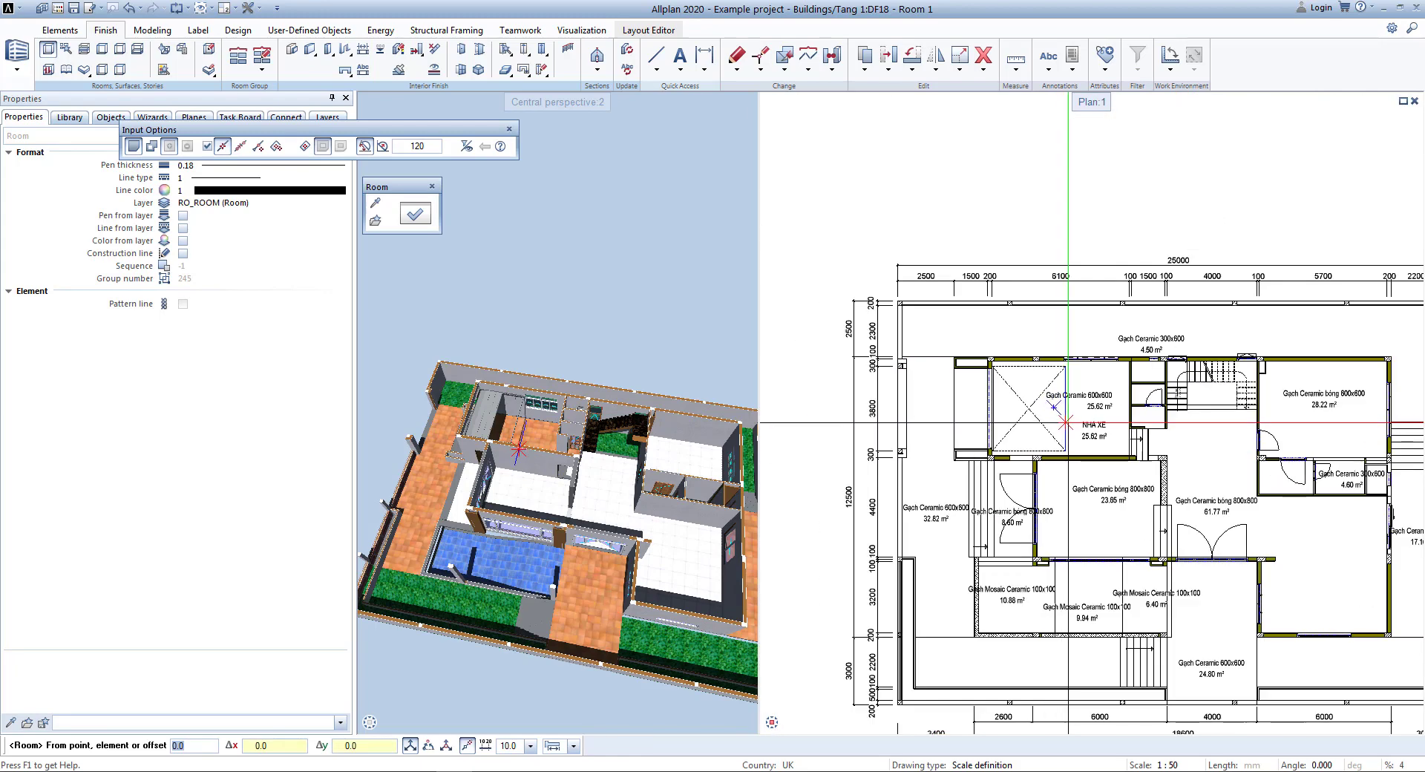
# - End room input and review the attributes of the NHÀ XE room in plan and perspective
pyautogui.scroll(-1, 1027, 432)
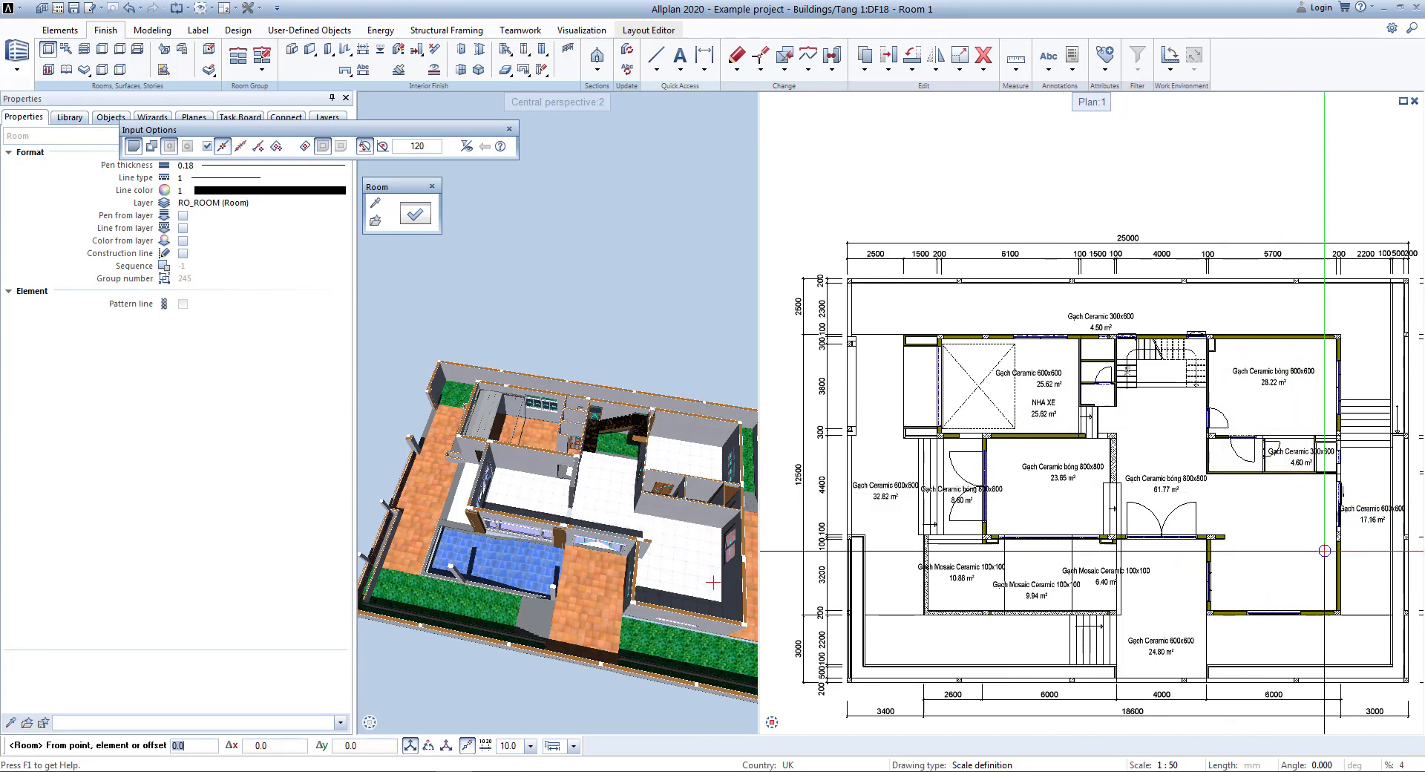
pyautogui.press('Escape')
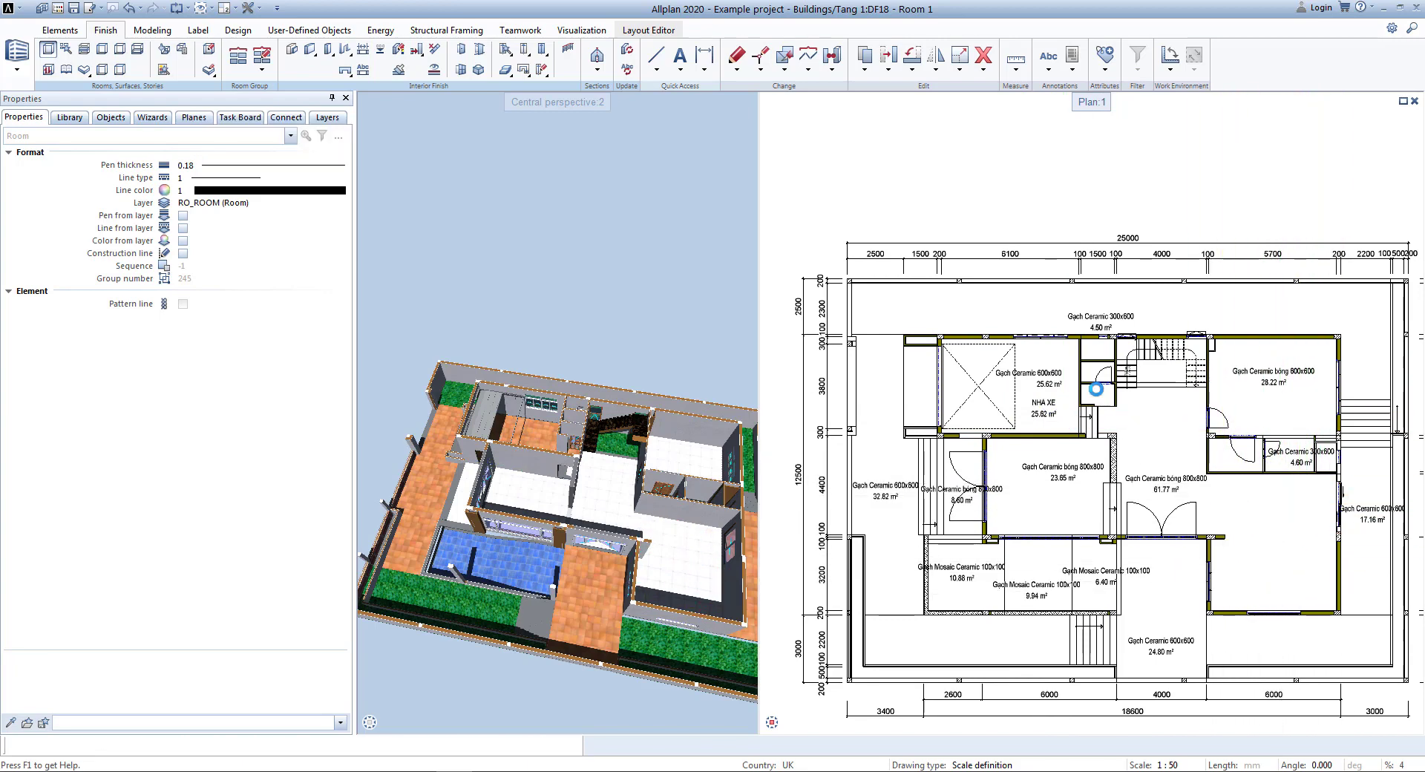
pyautogui.scroll(3, 1060, 427)
pyautogui.scroll(-4, 1027, 380)
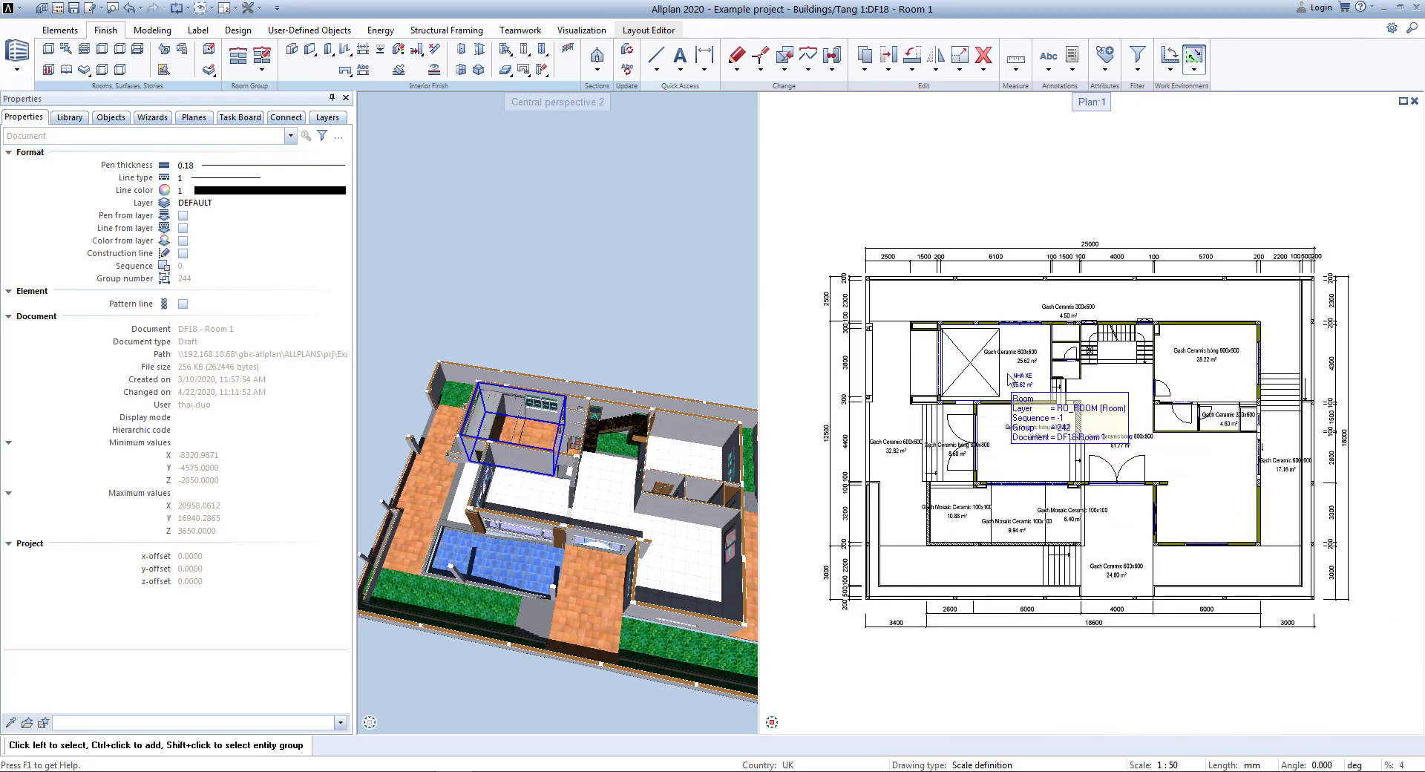
pyautogui.click(1009, 380)
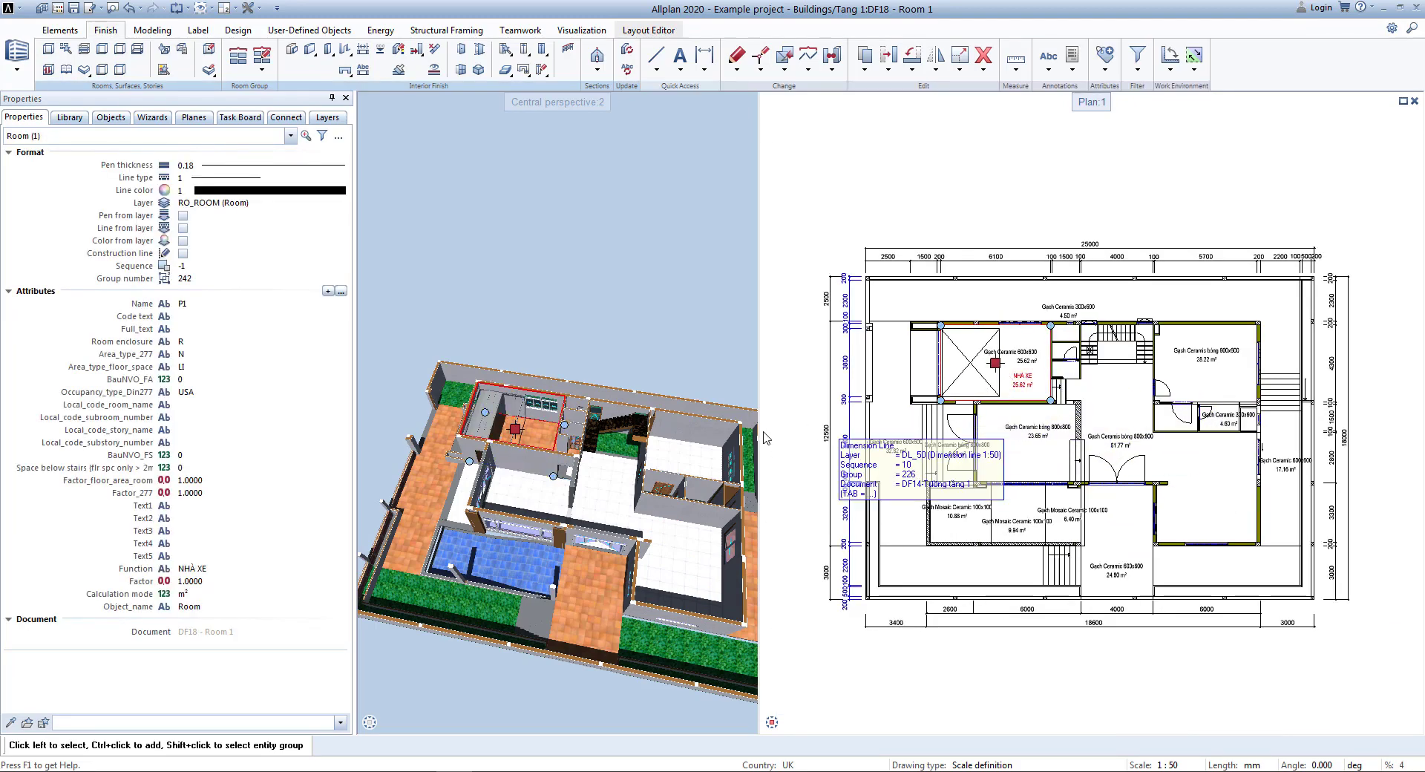
pyautogui.scroll(2, 640, 449)
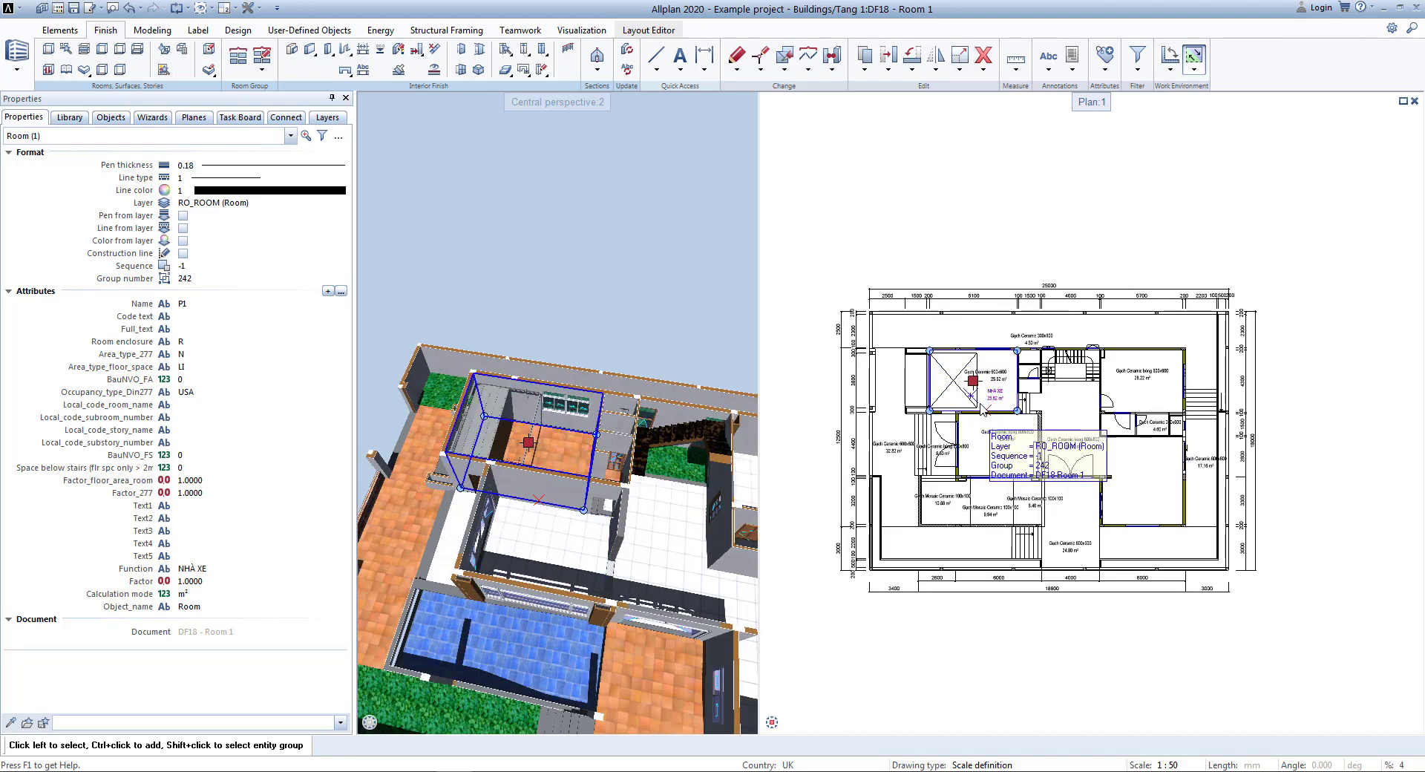
pyautogui.scroll(3, 1035, 379)
pyautogui.press('Escape')
pyautogui.moveTo(1023, 390); pyautogui.dragTo(978, 375, button='middle')
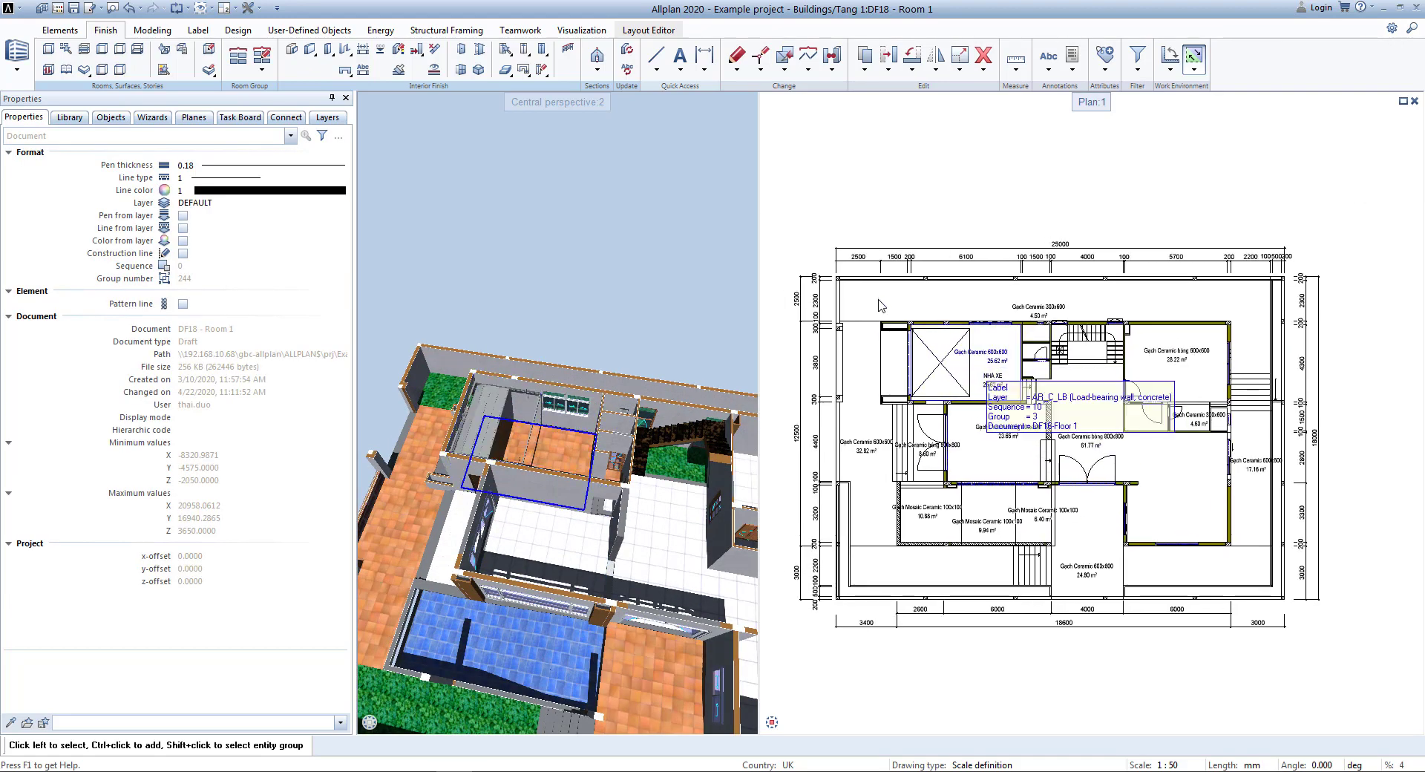
# - Copy the furnished PHÒNG KHÁCH room from the architecture room template into the plan, over the space below NHÀ XE
pyautogui.click(153, 119)
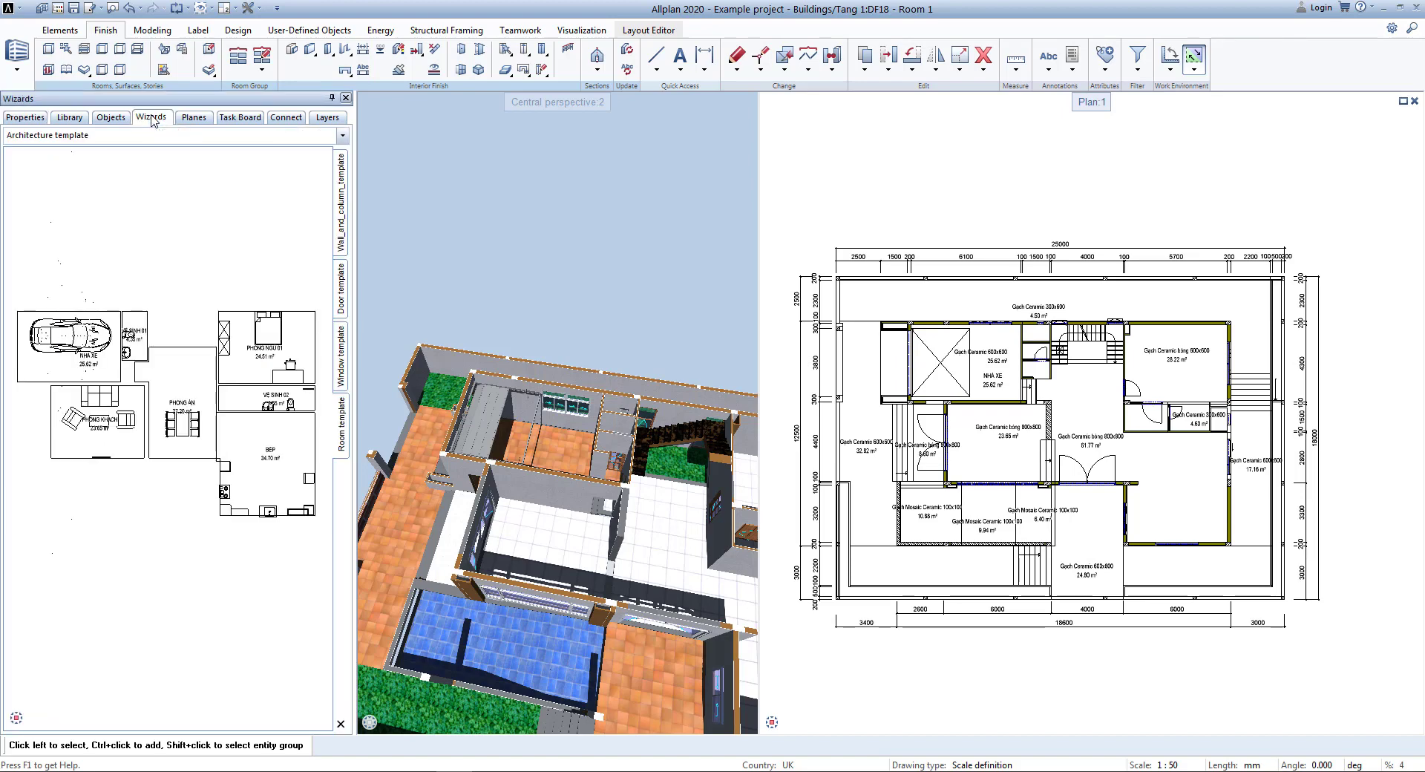
pyautogui.scroll(-2, 184, 236)
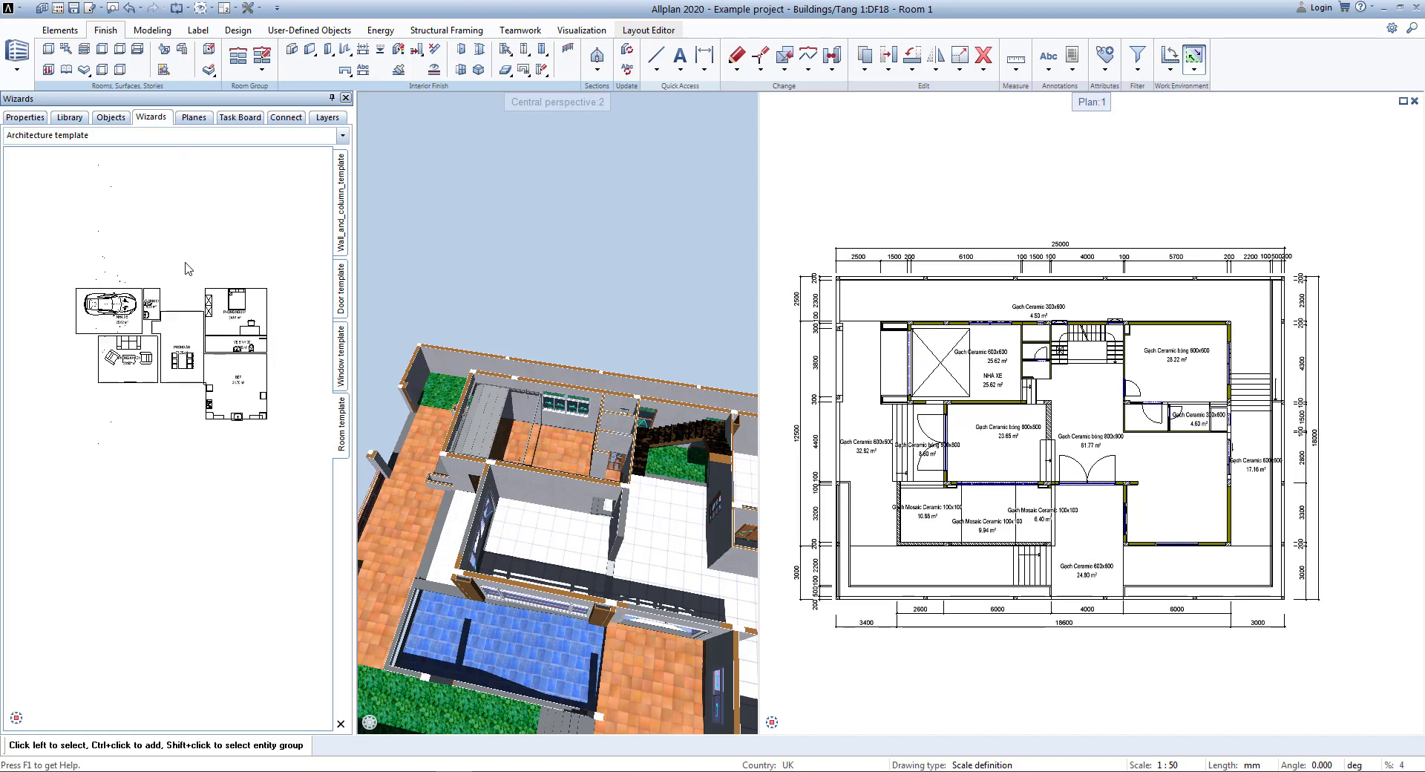
pyautogui.scroll(2, 205, 337)
pyautogui.moveTo(192, 526); pyautogui.dragTo(186, 505, button='middle')
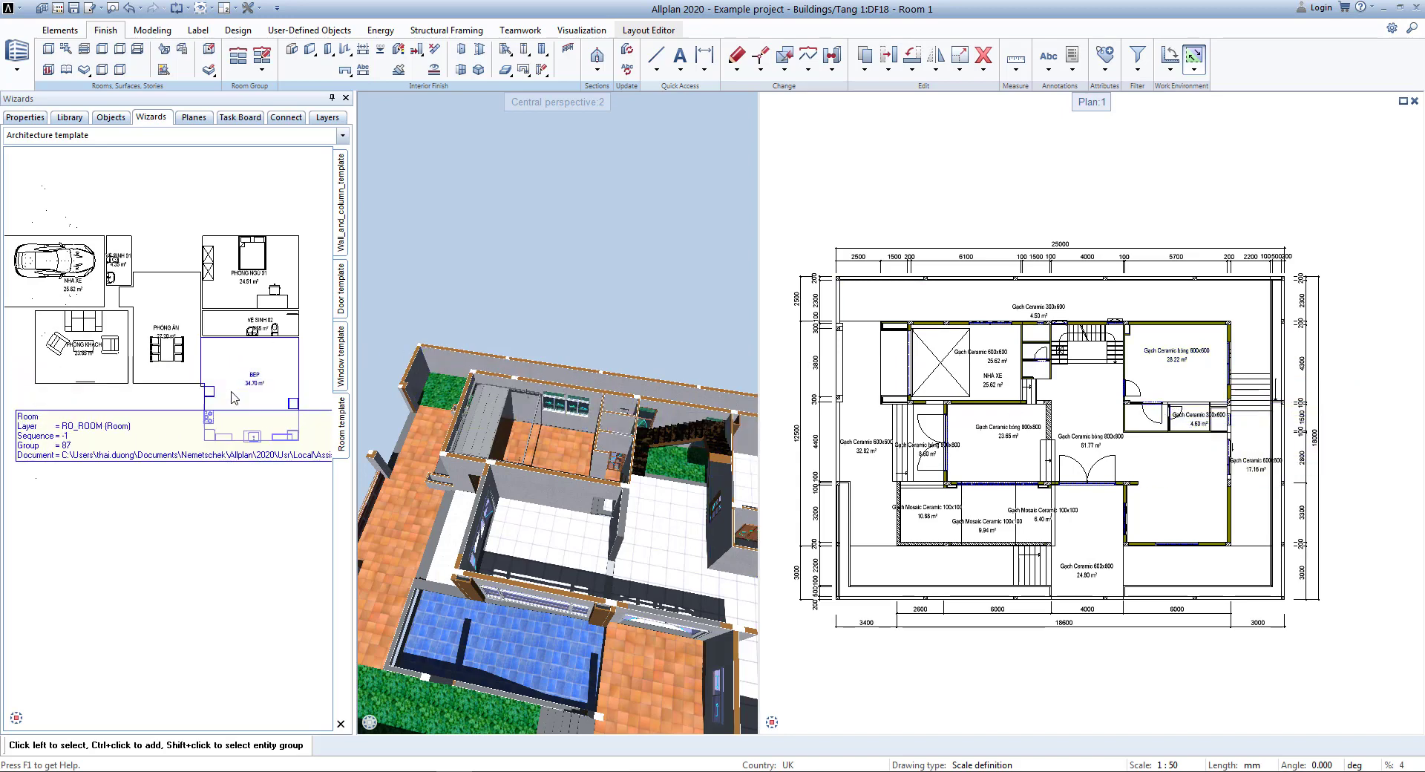
pyautogui.click(111, 378)
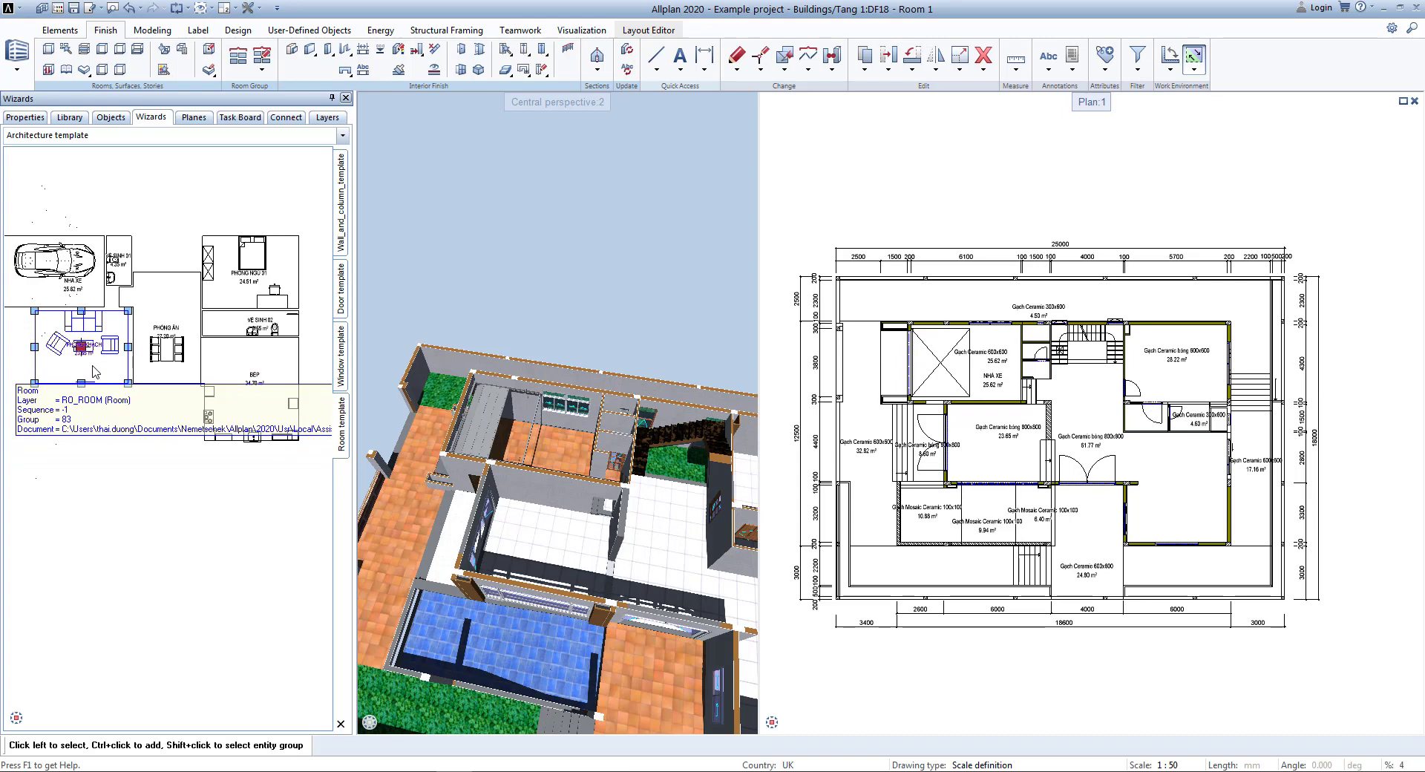
pyautogui.moveTo(208, 396); pyautogui.dragTo(1025, 473)
pyautogui.scroll(2, 1025, 472)
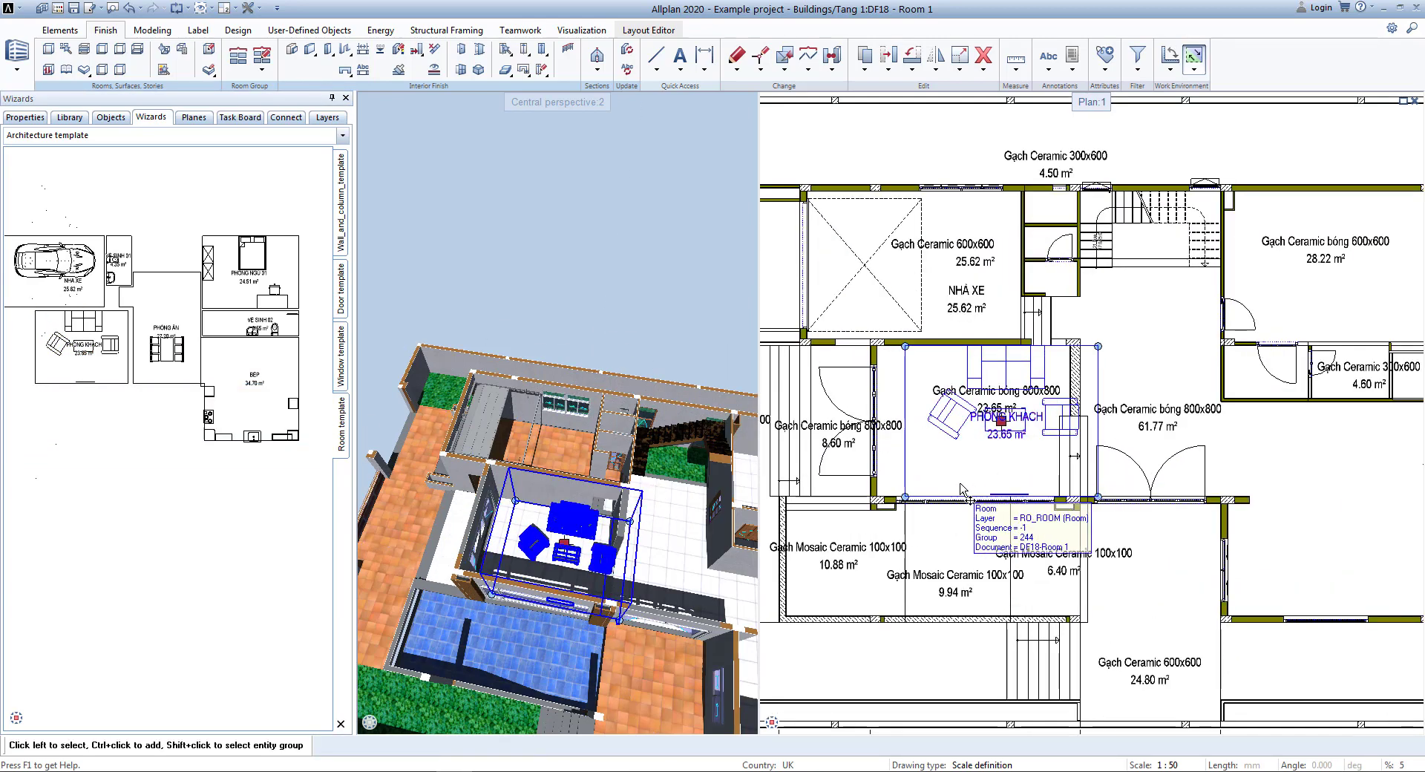
# - Move the PHÒNG KHÁCH room with its furniture so its upper-right corner meets the inner wall corner of its space
pyautogui.click(955, 481)
pyautogui.click(950, 462)
pyautogui.scroll(3, 925, 470)
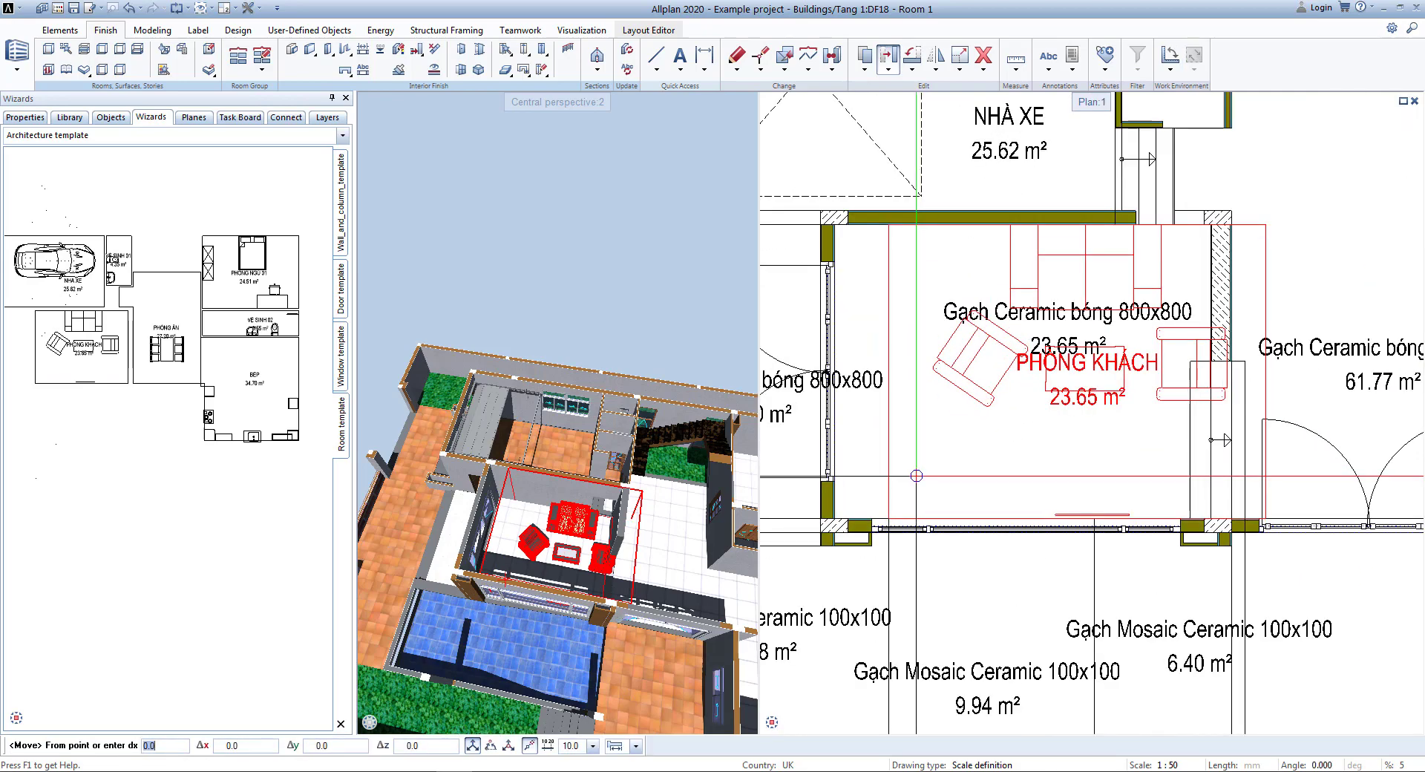
pyautogui.scroll(-1, 923, 475)
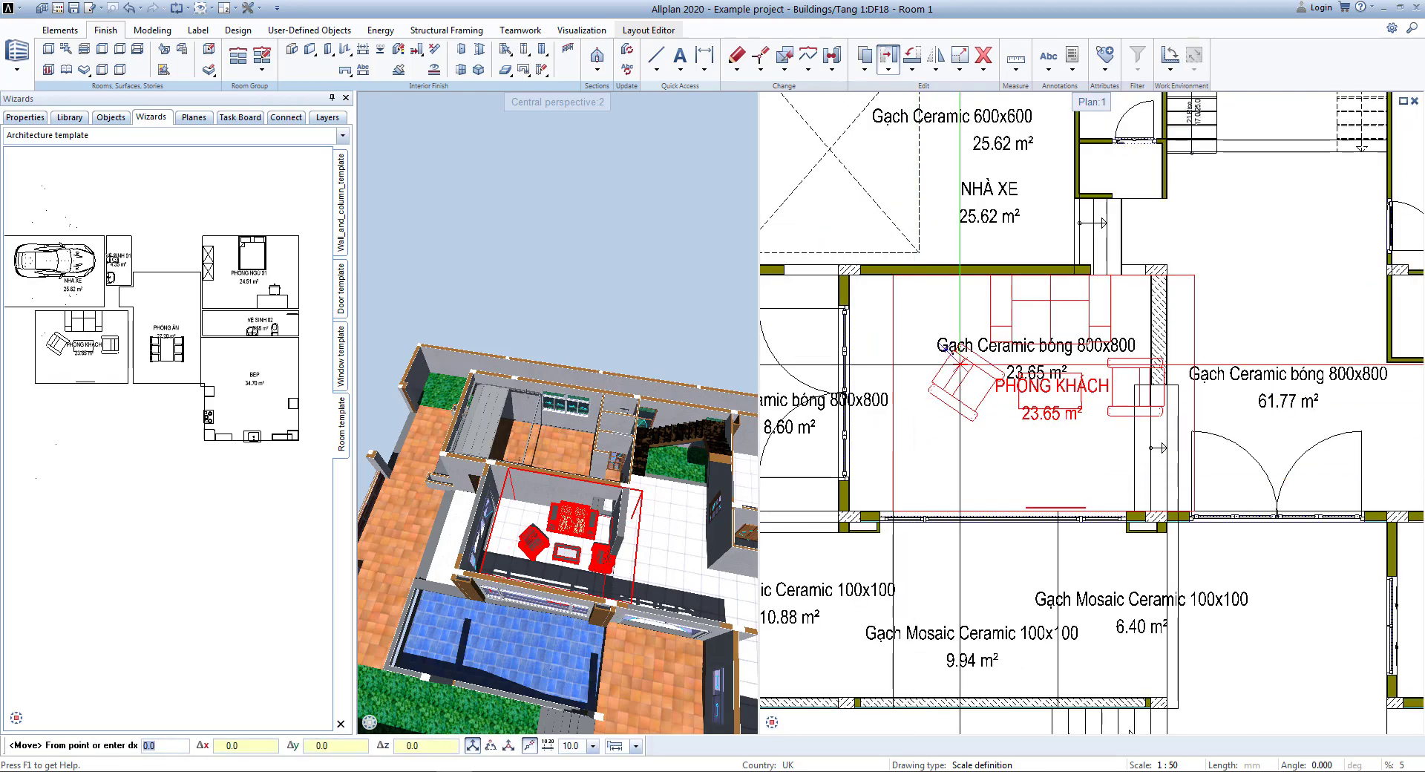
pyautogui.click(1181, 263)
pyautogui.scroll(2, 1179, 263)
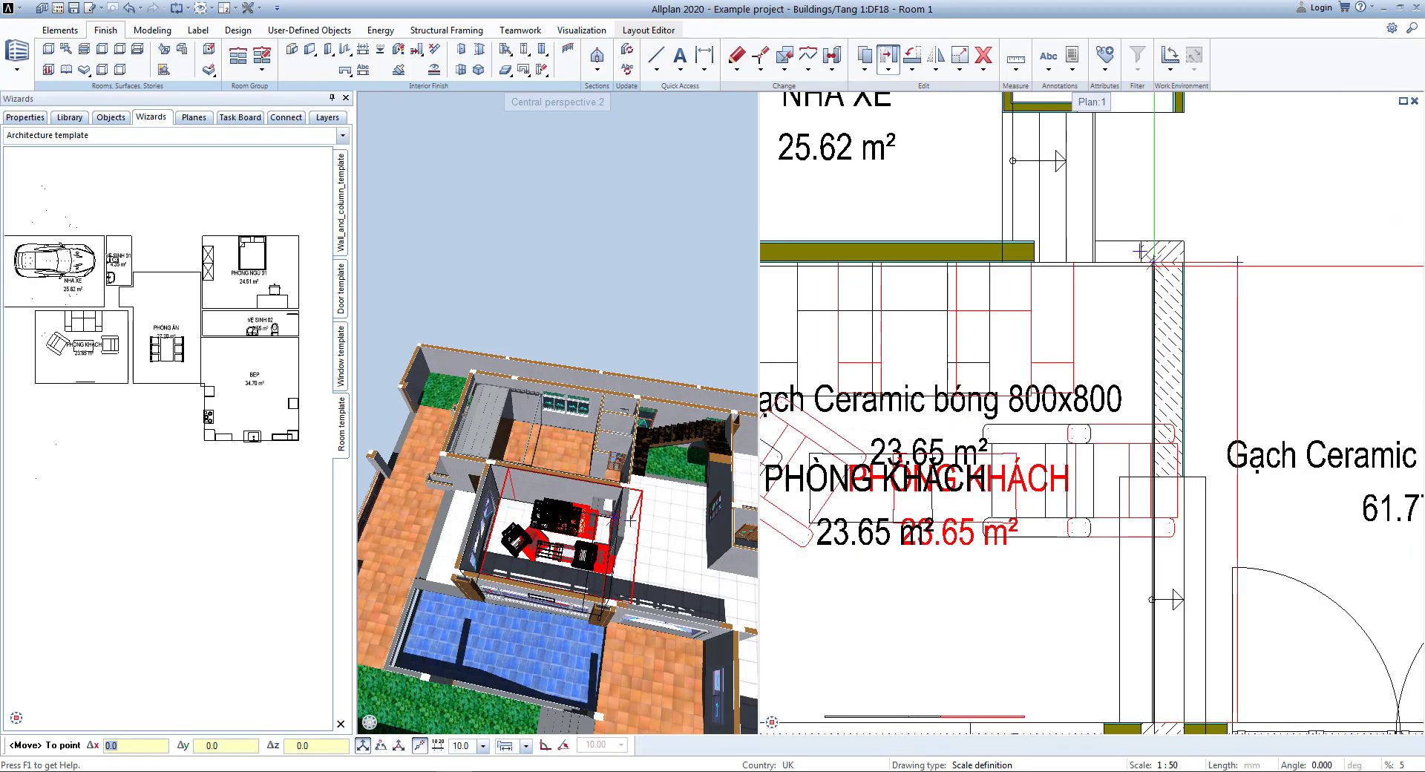
pyautogui.click(1153, 265)
pyautogui.press('Escape')
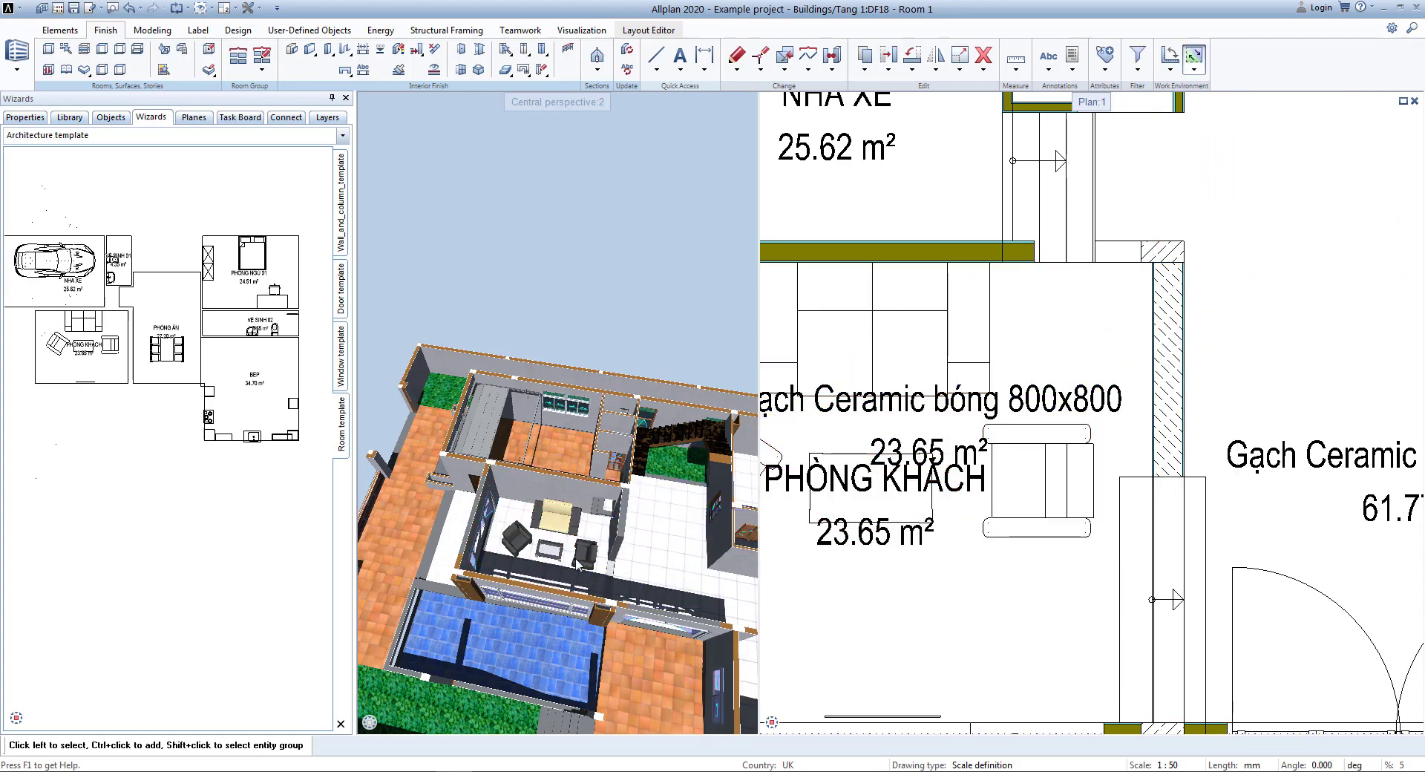
# - Copy the furnished PHÒNG ĂN room from the room template into the plan, roughly over the space beside PHÒNG KHÁCH
pyautogui.scroll(1, 622, 549)
pyautogui.scroll(-5, 622, 549)
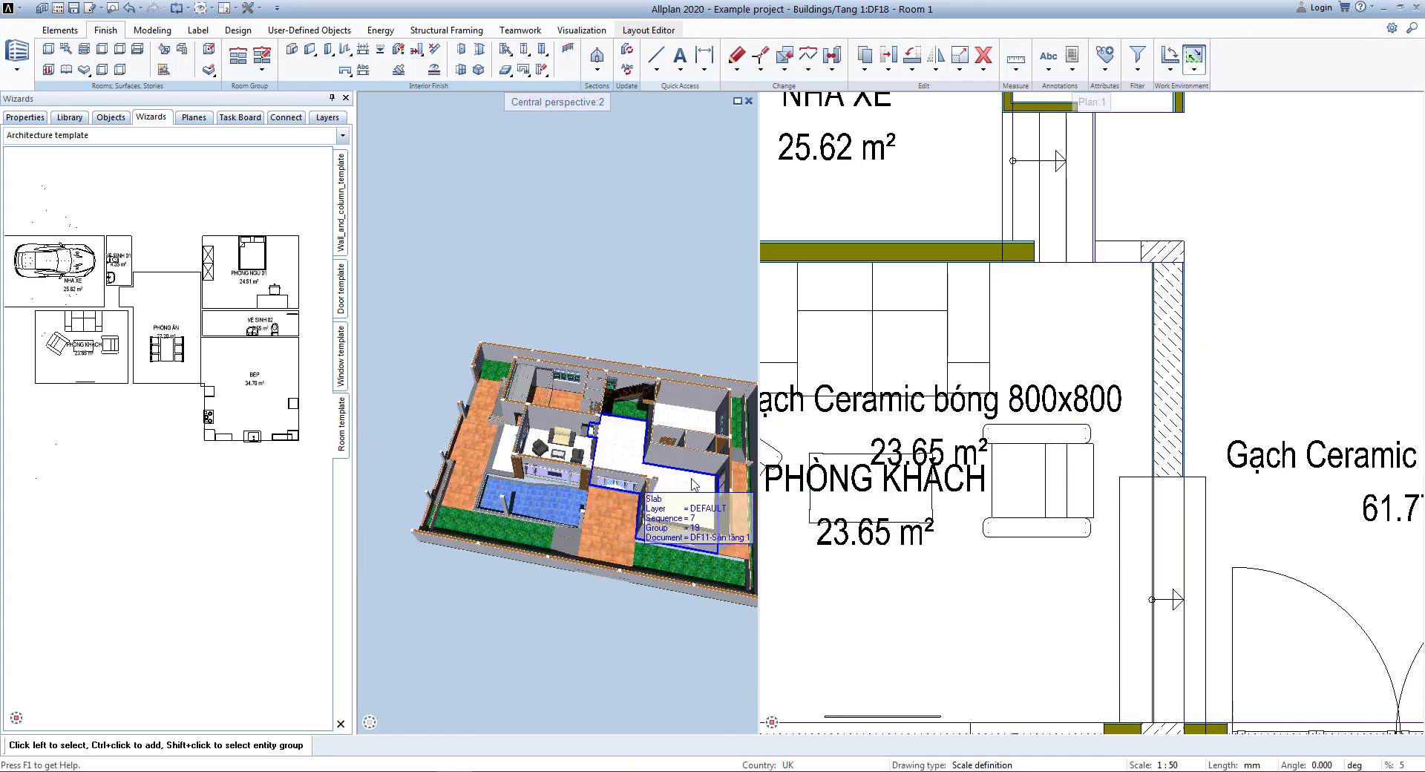
pyautogui.scroll(-3, 871, 483)
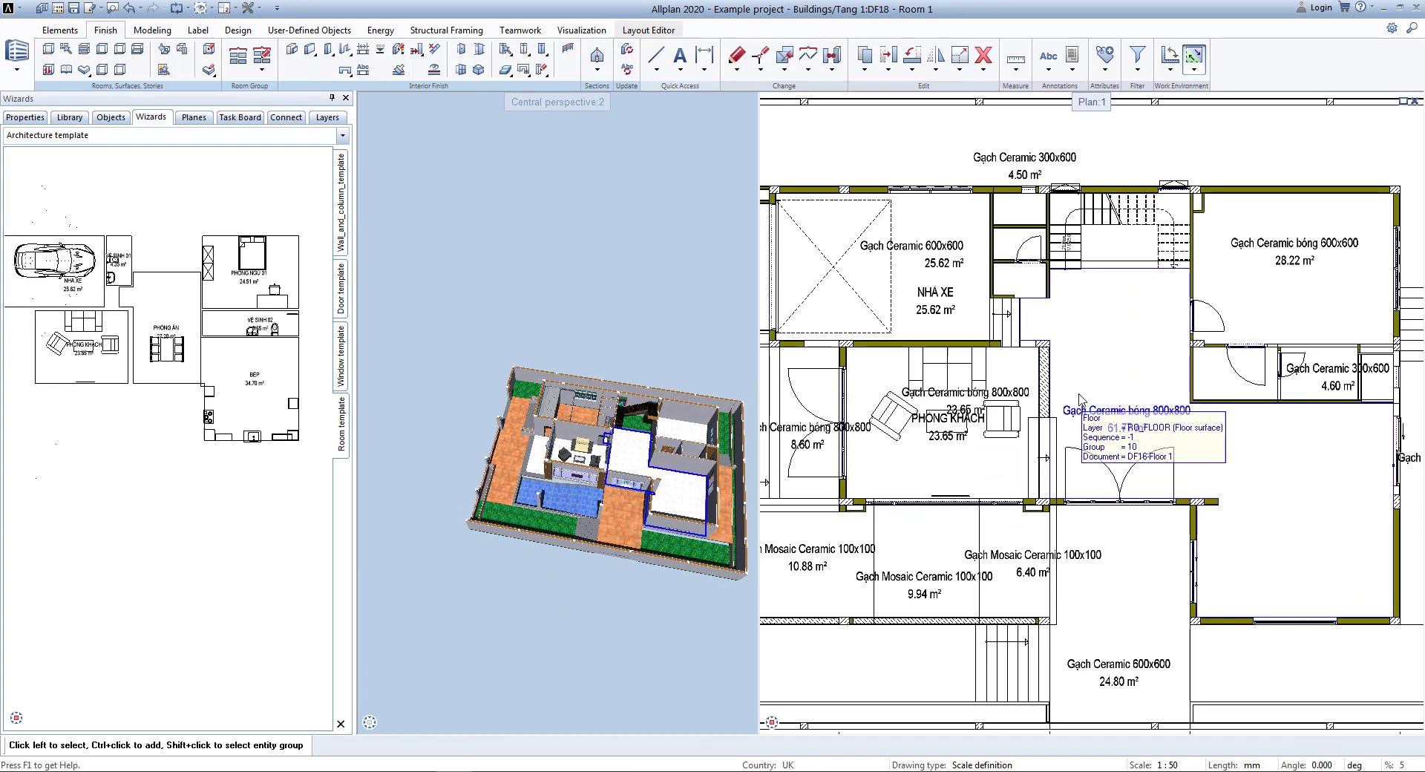
pyautogui.scroll(-3, 1159, 393)
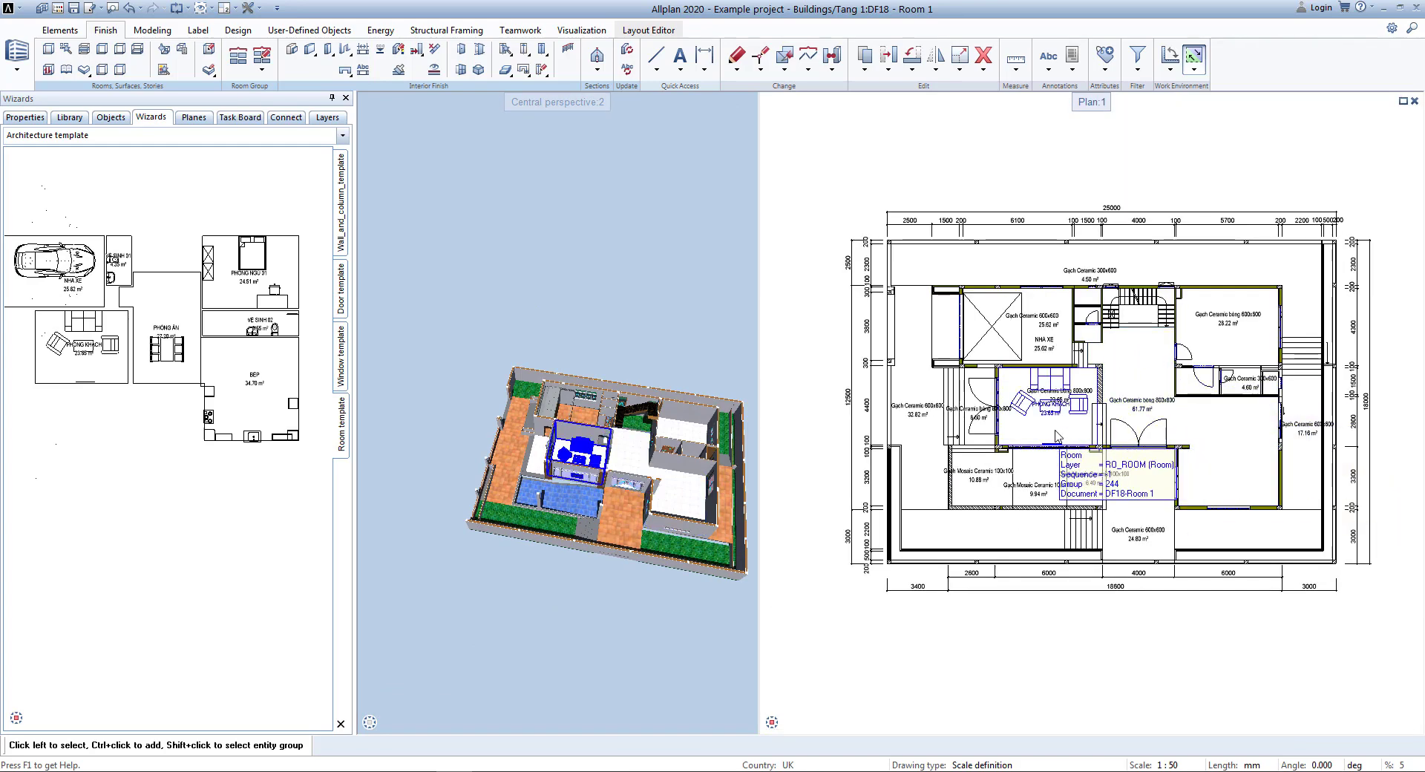
pyautogui.click(157, 330)
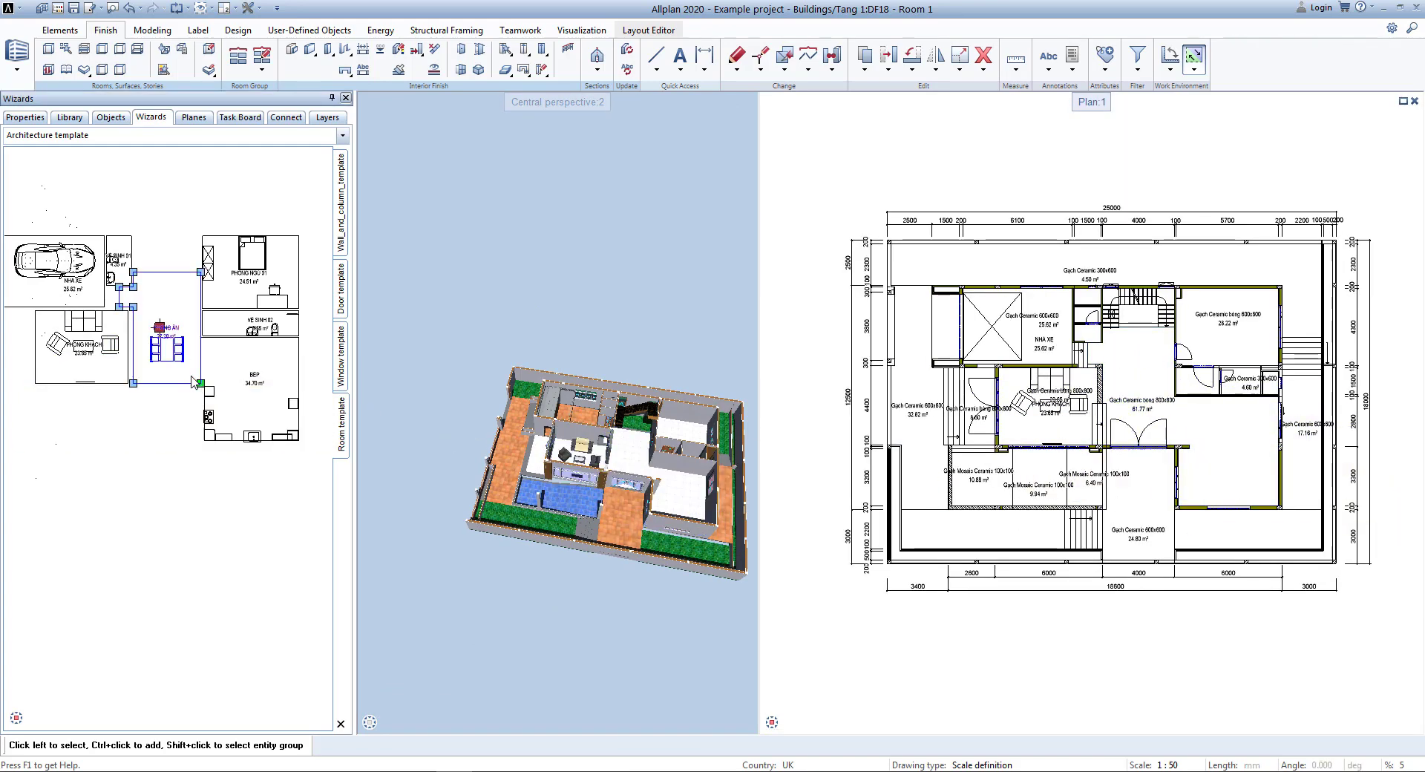
pyautogui.hotkey('ctrl', 'v')
pyautogui.click(1138, 421)
pyautogui.scroll(4, 1138, 421)
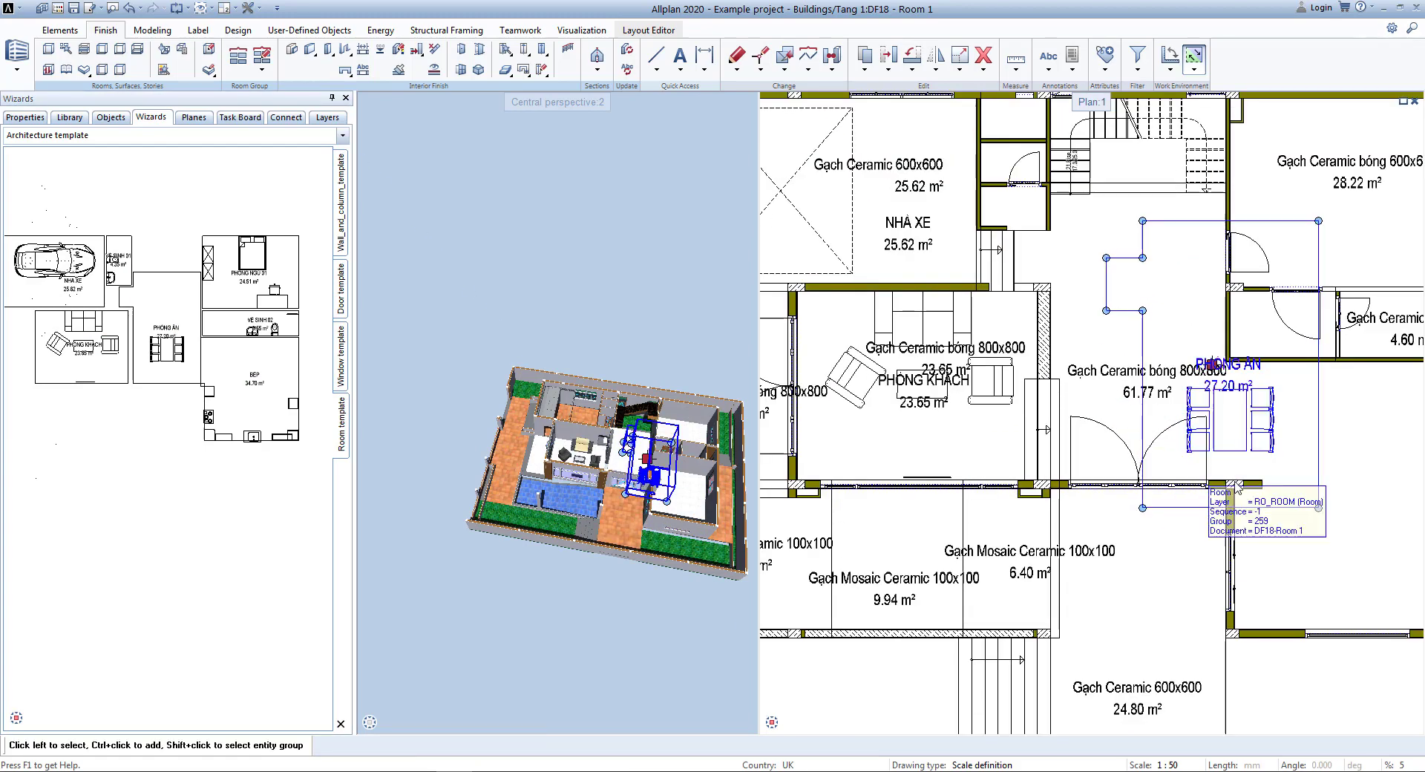
# - Move the PHÒNG ĂN room so its lower-right corner meets the inner wall corner to the right of the double door
pyautogui.press('m')
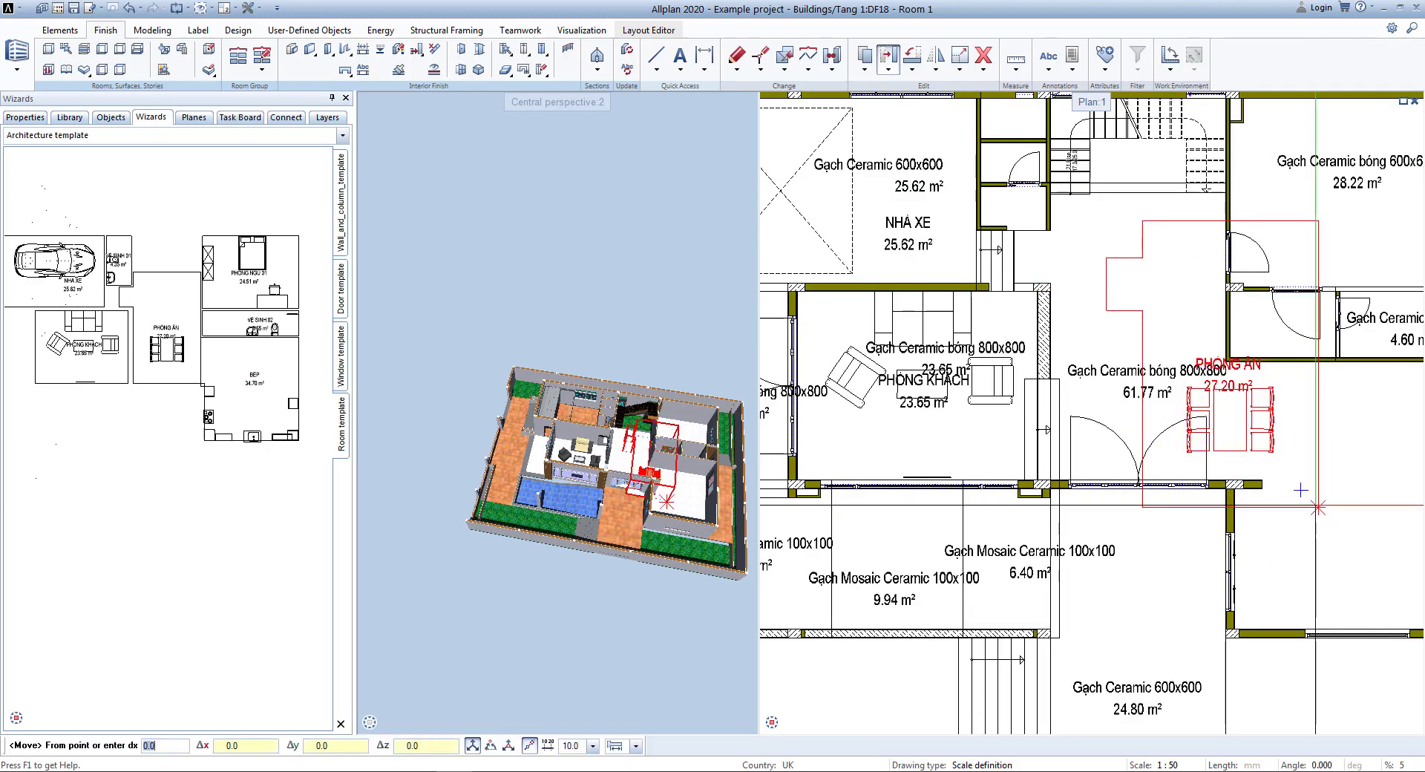
pyautogui.click(1318, 508)
pyautogui.scroll(4, 1241, 460)
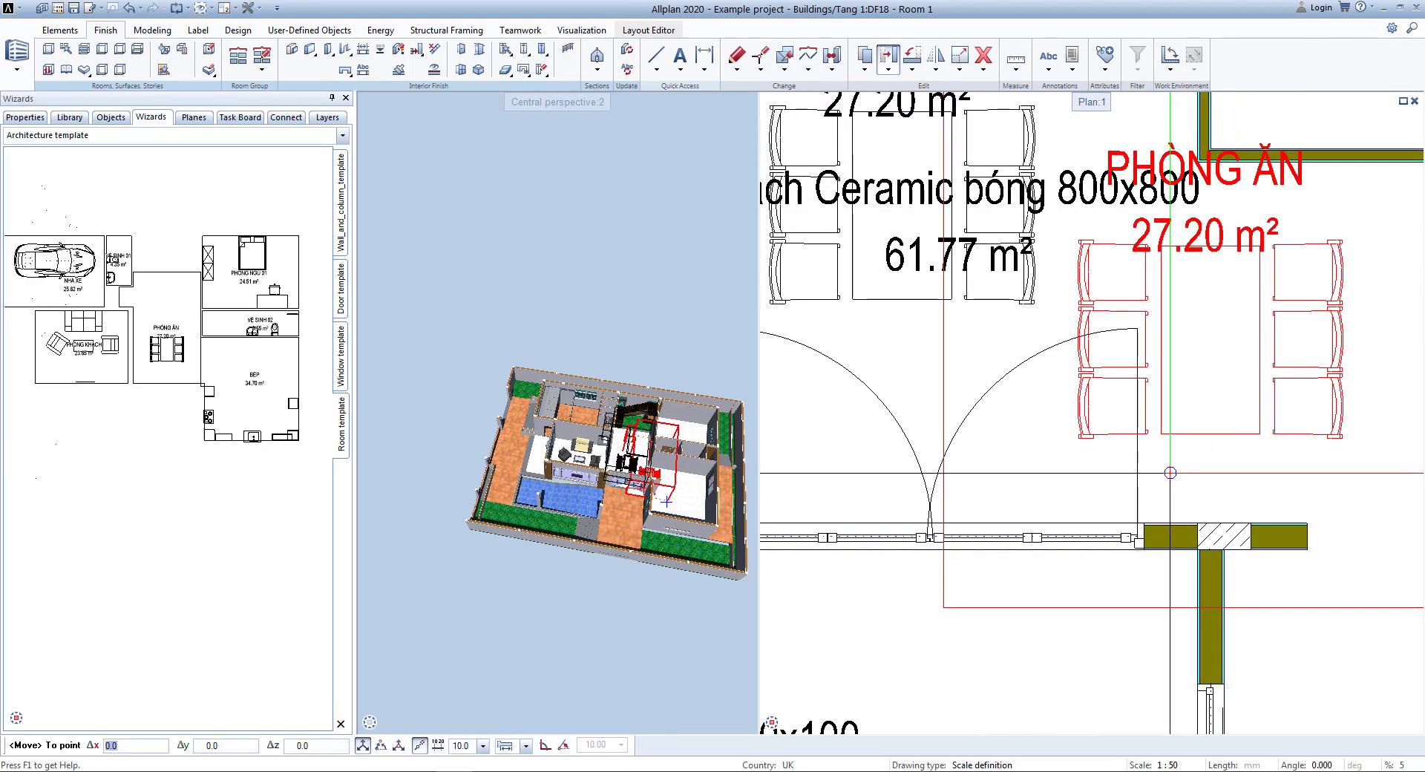
pyautogui.click(1193, 515)
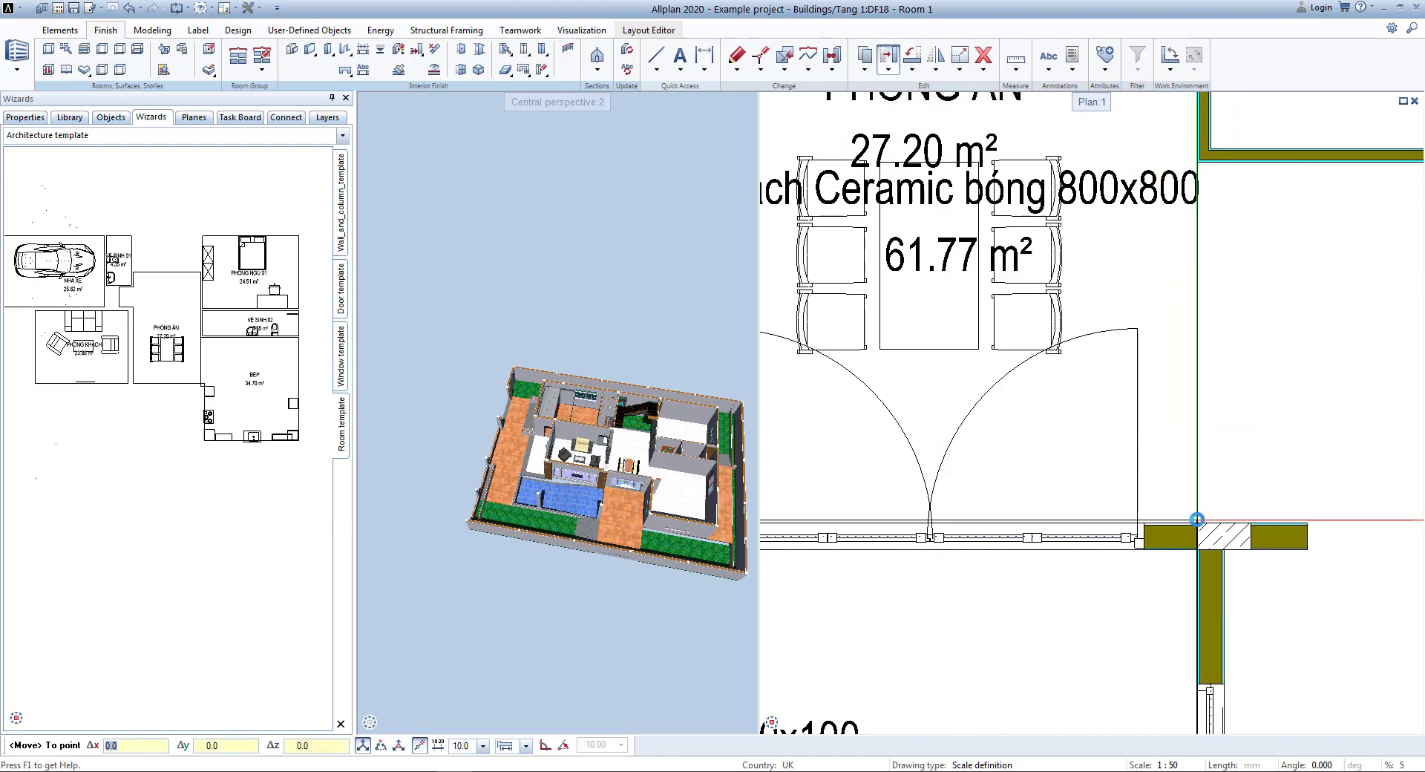
pyautogui.scroll(-5, 1180, 508)
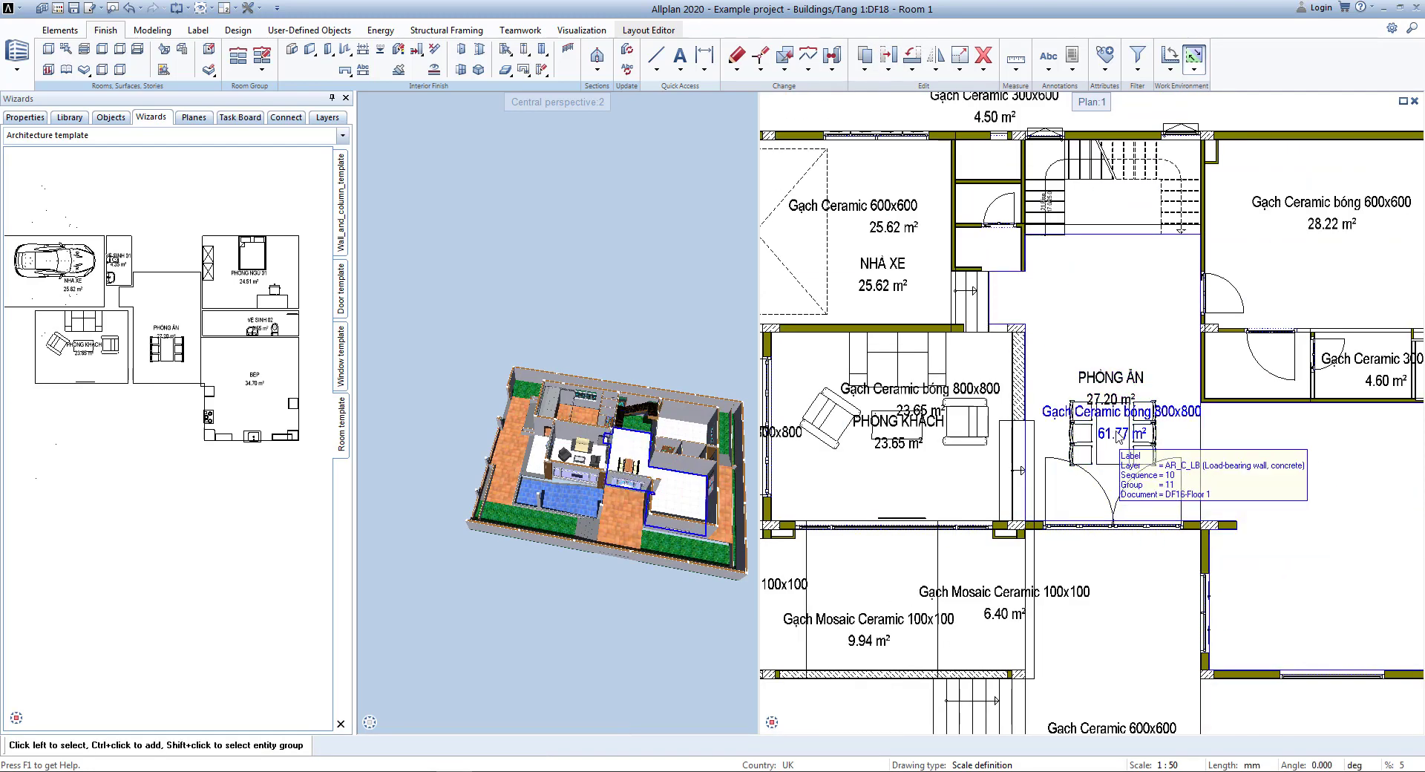
# - Examine the furnished rooms, their furniture and labels across the whole first floor in the plan and the perspective view
pyautogui.scroll(-4, 1113, 442)
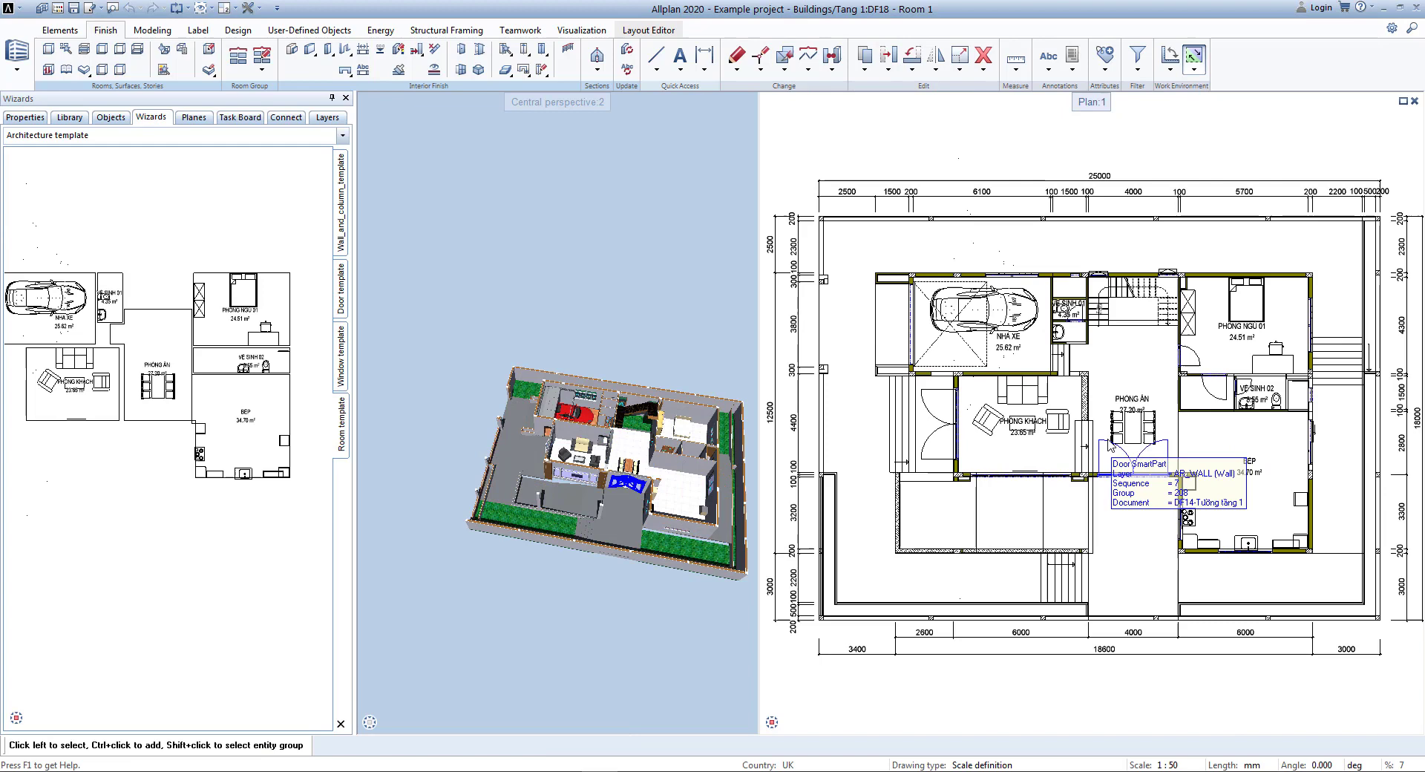
pyautogui.moveTo(1115, 447); pyautogui.dragTo(1081, 436, button='middle')
pyautogui.scroll(-1, 1089, 395)
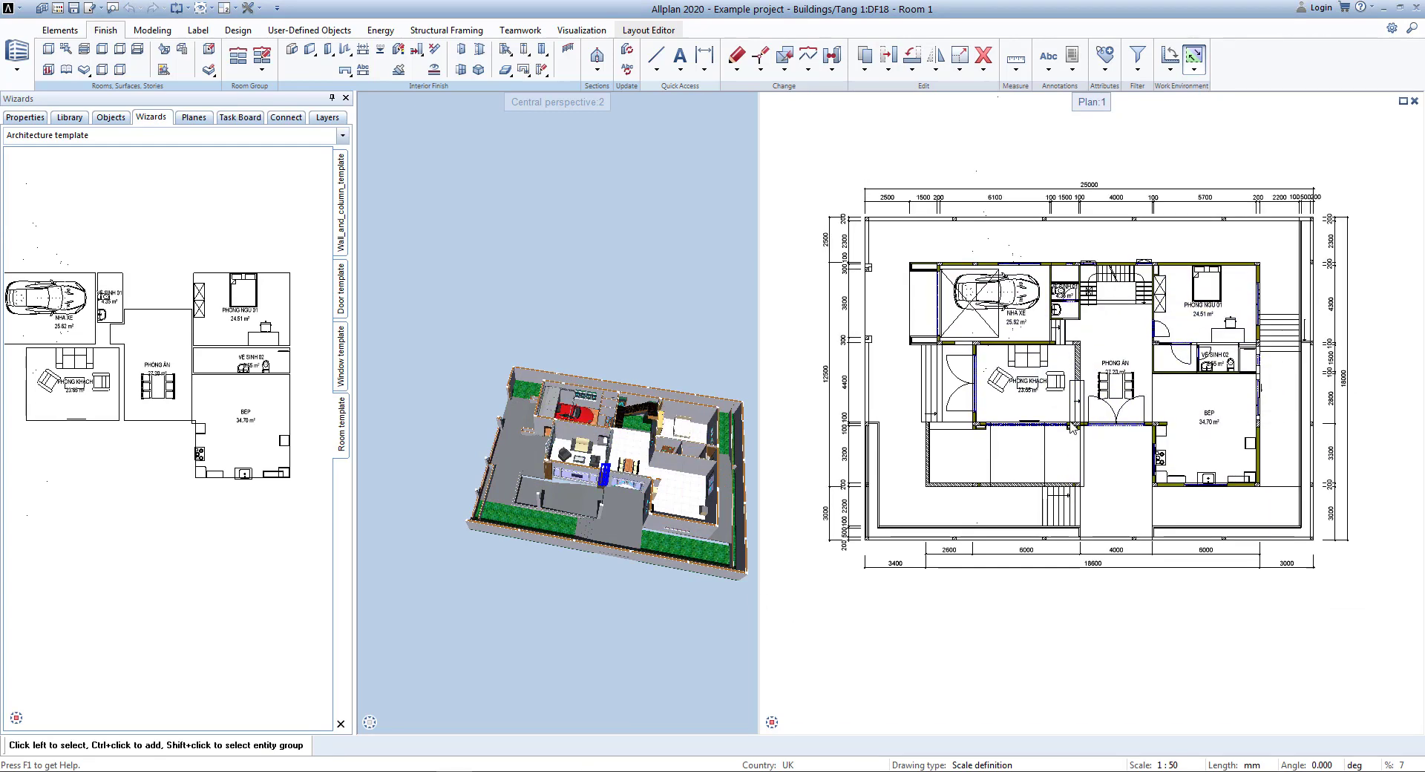
pyautogui.scroll(3, 583, 487)
pyautogui.moveTo(584, 486); pyautogui.dragTo(525, 526, button='middle')
pyautogui.scroll(2, 610, 487)
pyautogui.moveTo(610, 488); pyautogui.dragTo(695, 636, button='middle')
pyautogui.moveTo(579, 595); pyautogui.dragTo(468, 440, button='middle')
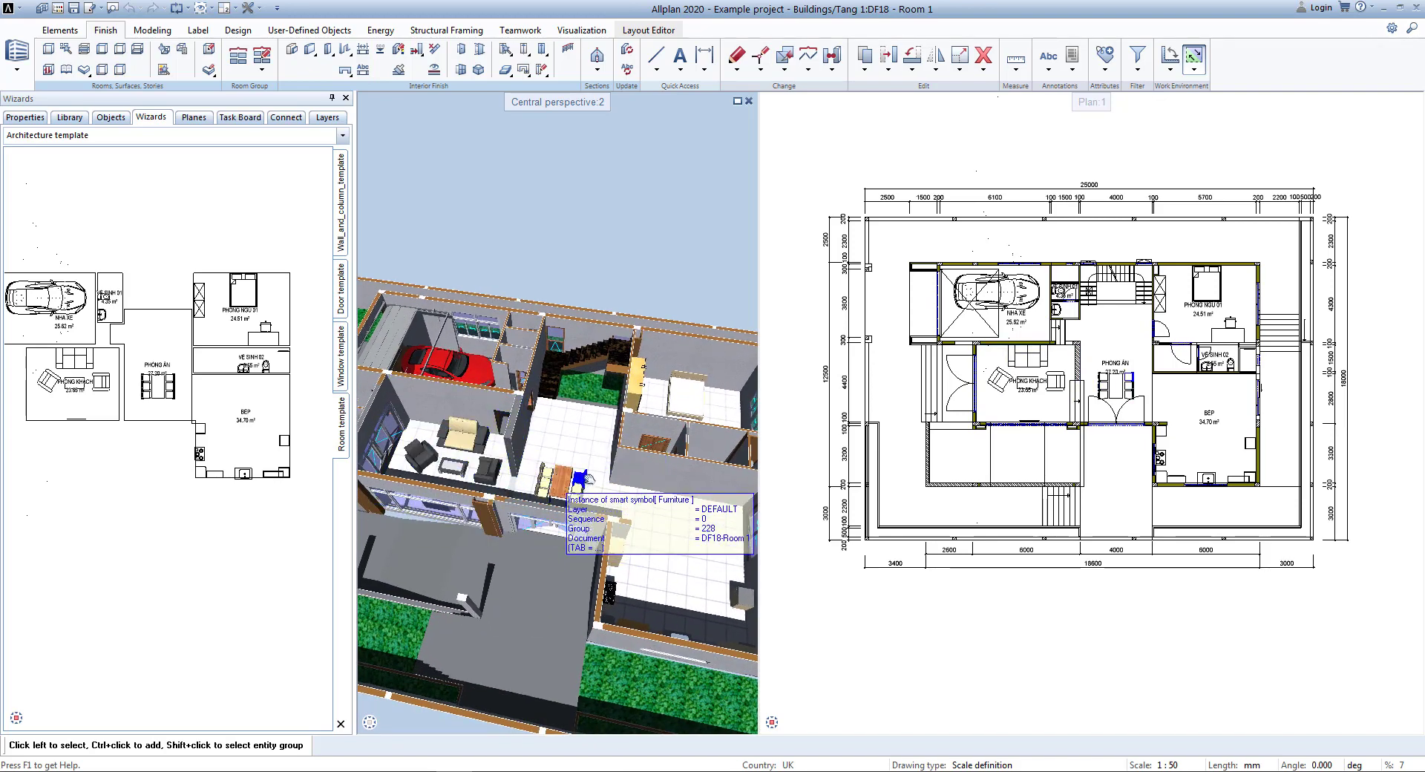
pyautogui.moveTo(578, 497)
pyautogui.mouseDown(button='middle')
pyautogui.moveTo(613, 551)
pyautogui.moveTo(630, 515)
pyautogui.moveTo(587, 504)
pyautogui.mouseUp(button='middle')
pyautogui.scroll(-5, 588, 504)
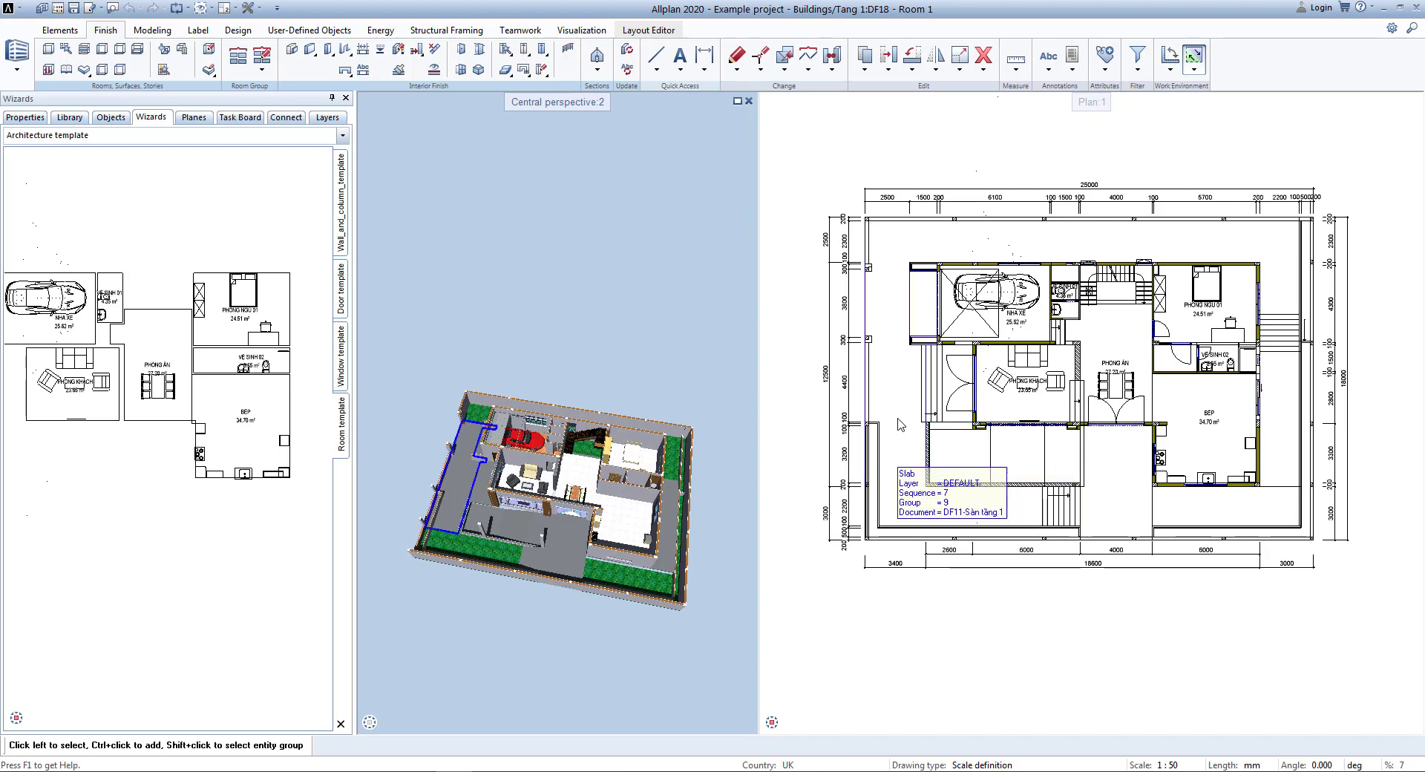
pyautogui.scroll(3, 1019, 430)
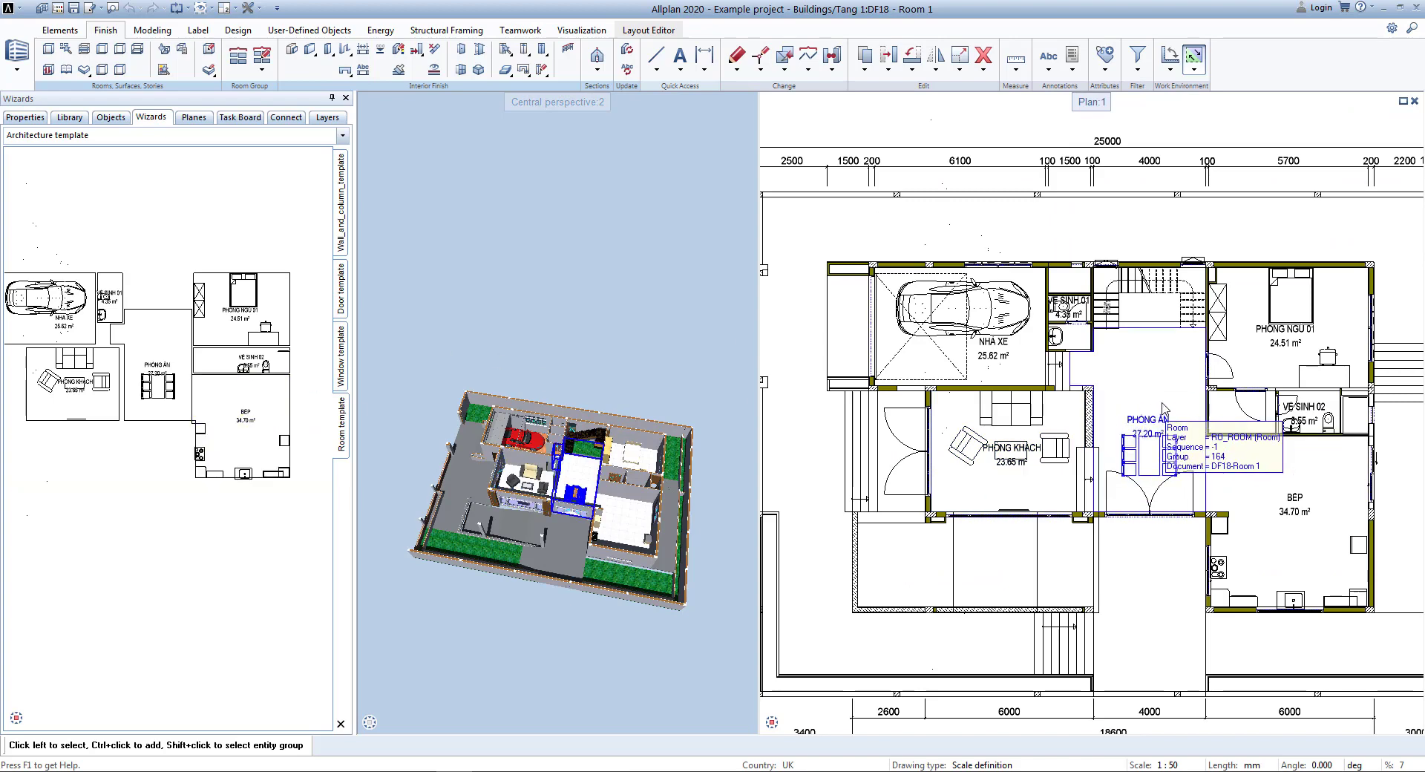
pyautogui.scroll(2, 1162, 407)
pyautogui.scroll(-4, 1185, 374)
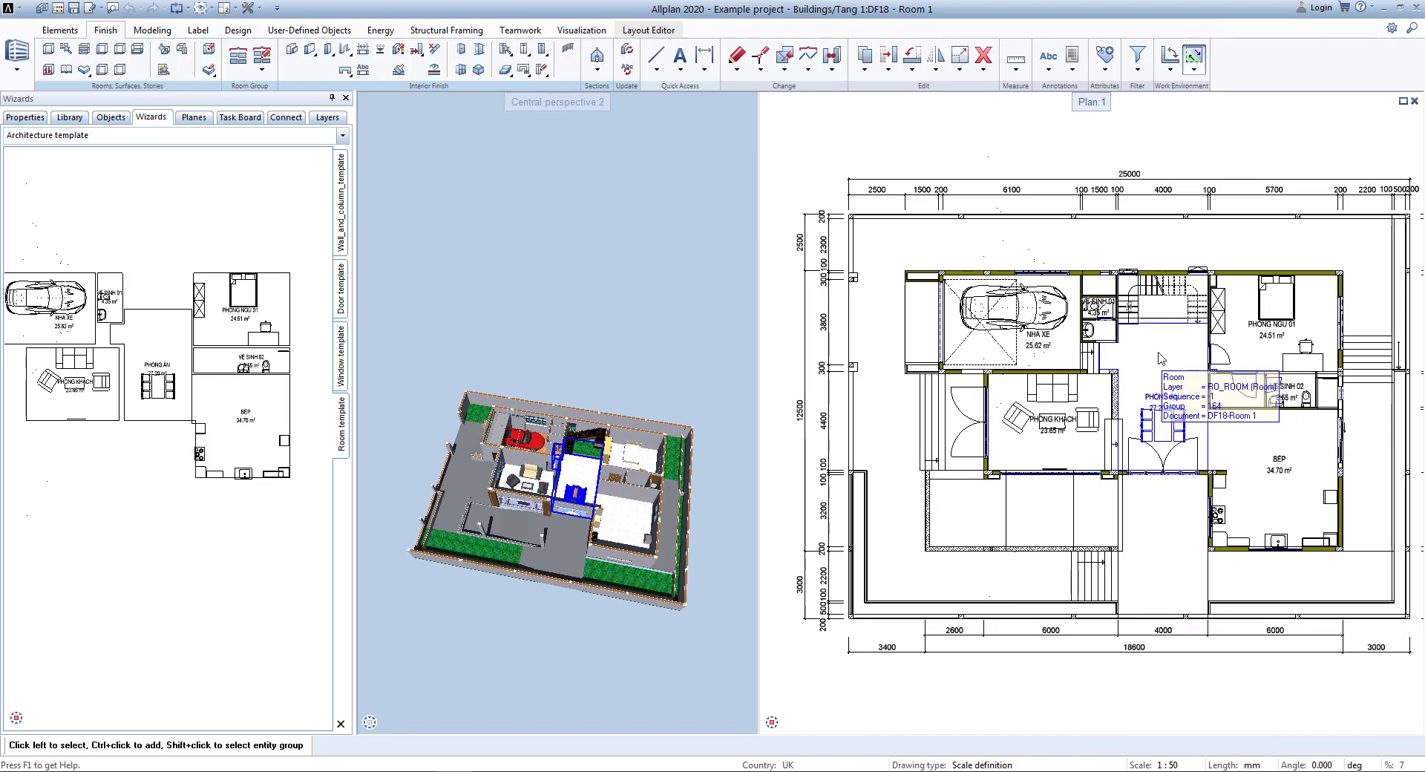